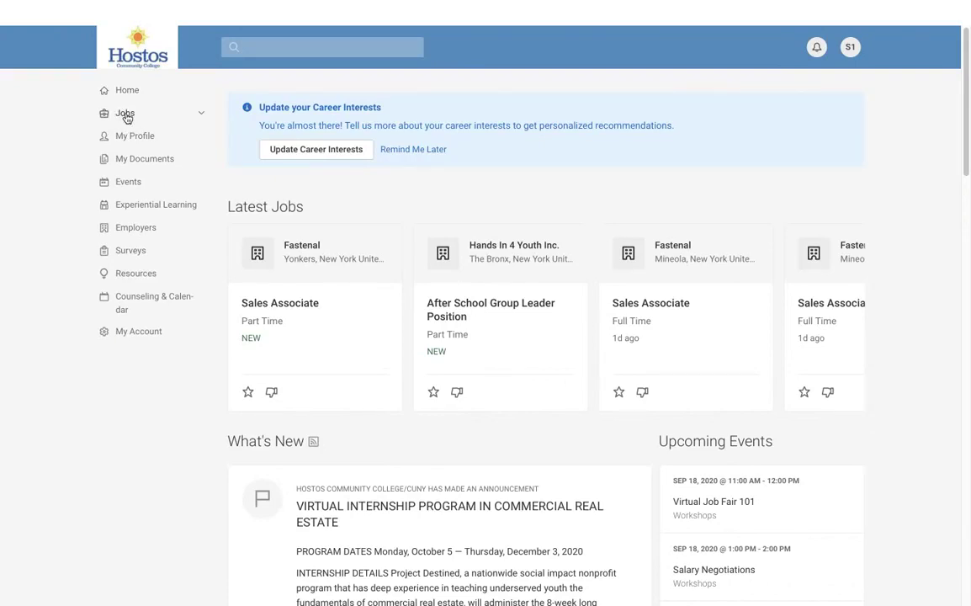
Open the Job Postings search page and point out the career-interest recommendations.
{"action": "left_click", "coordinate": [127, 117]}
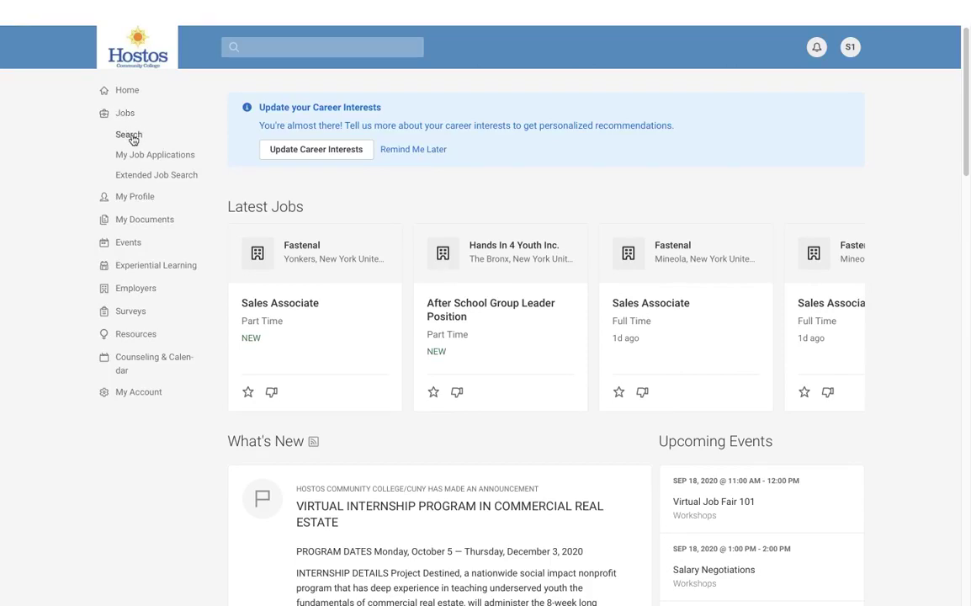
{"action": "left_click", "coordinate": [130, 136]}
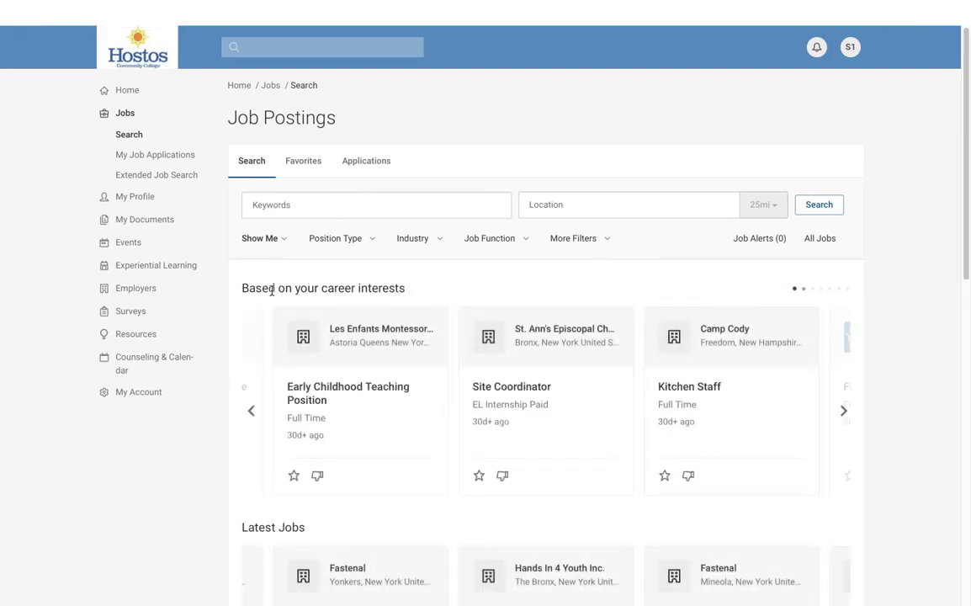
{"action": "left_click_drag", "start_coordinate": [244, 288], "coordinate": [425, 287]}
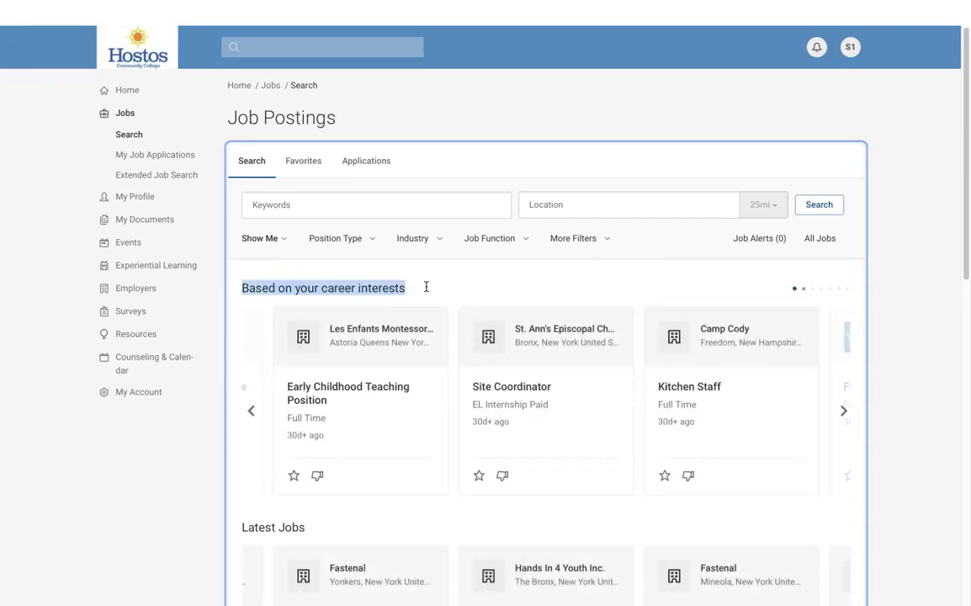
{"action": "left_click", "coordinate": [425, 293]}
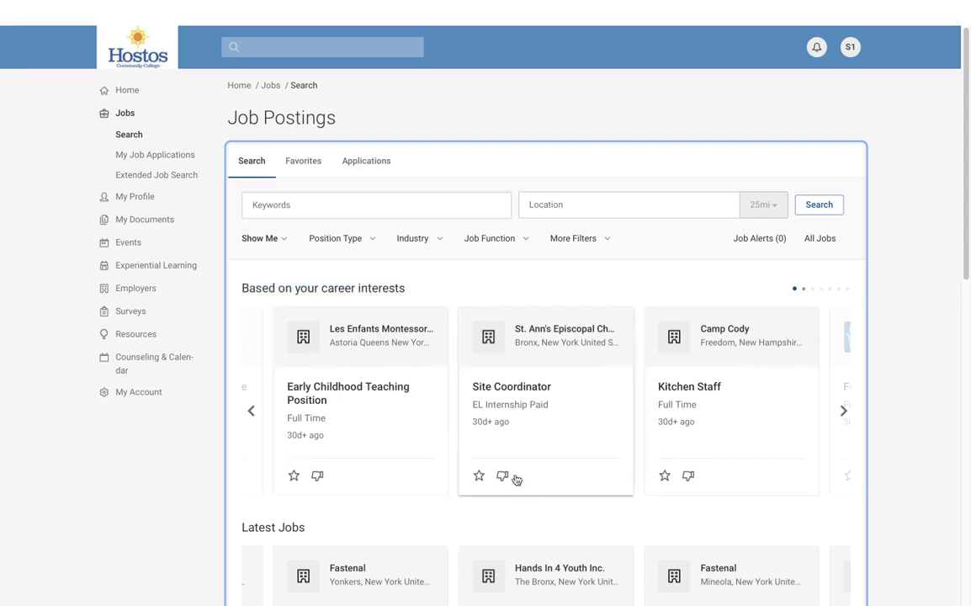
Page four times through the jobs recommended from career interests.
{"action": "left_click", "coordinate": [845, 412]}
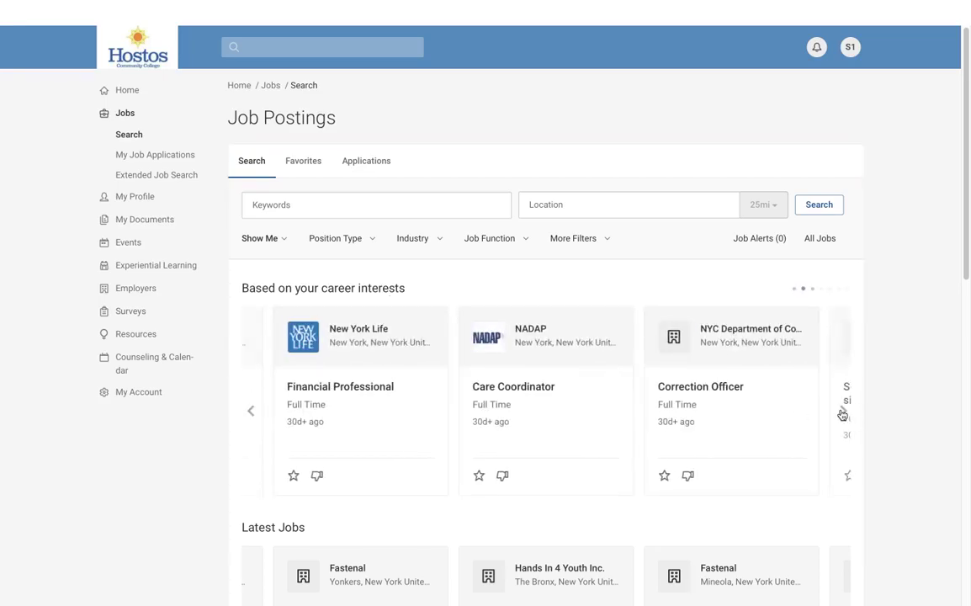
{"action": "left_click", "coordinate": [842, 412]}
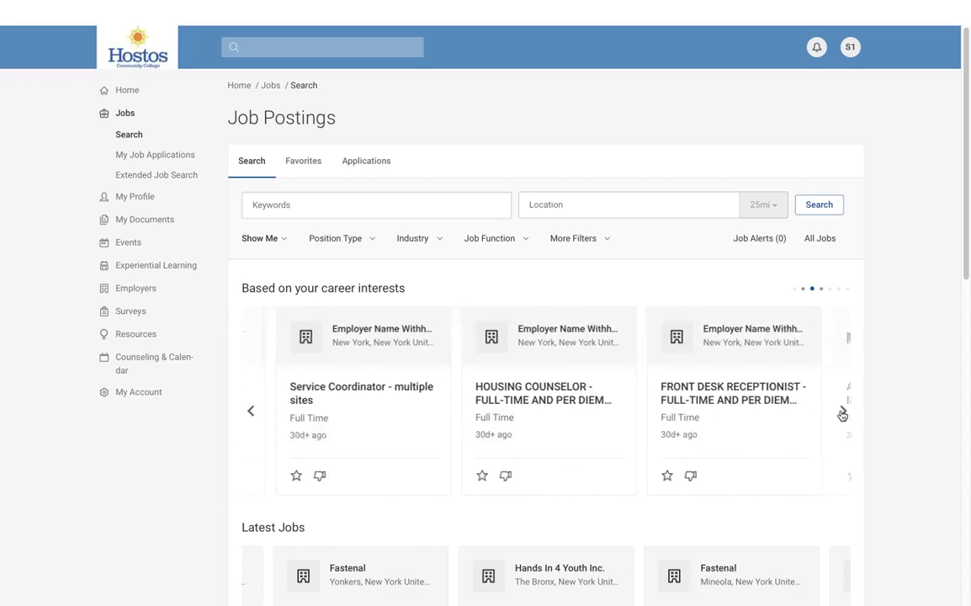
{"action": "left_click", "coordinate": [843, 412]}
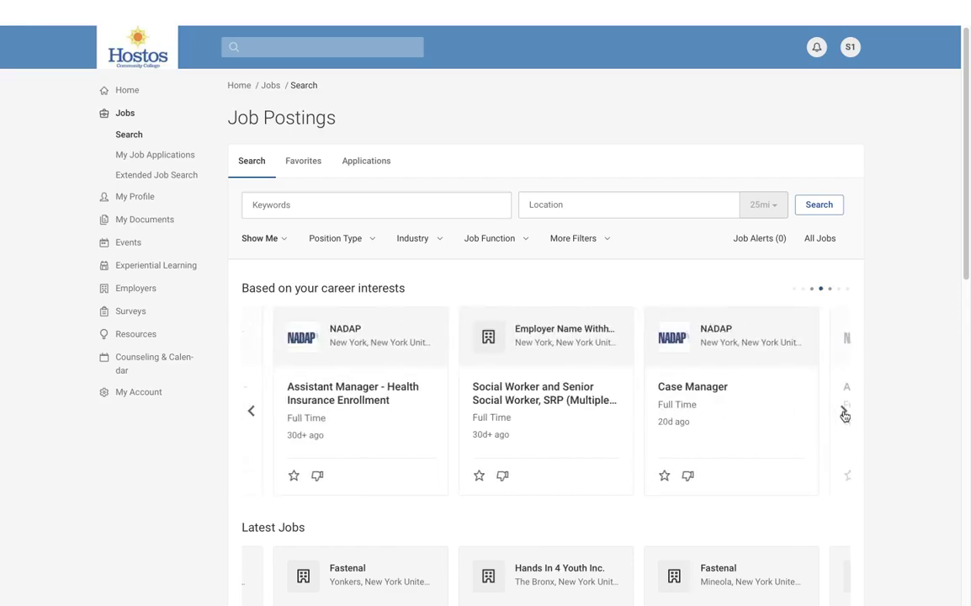
{"action": "left_click", "coordinate": [844, 414]}
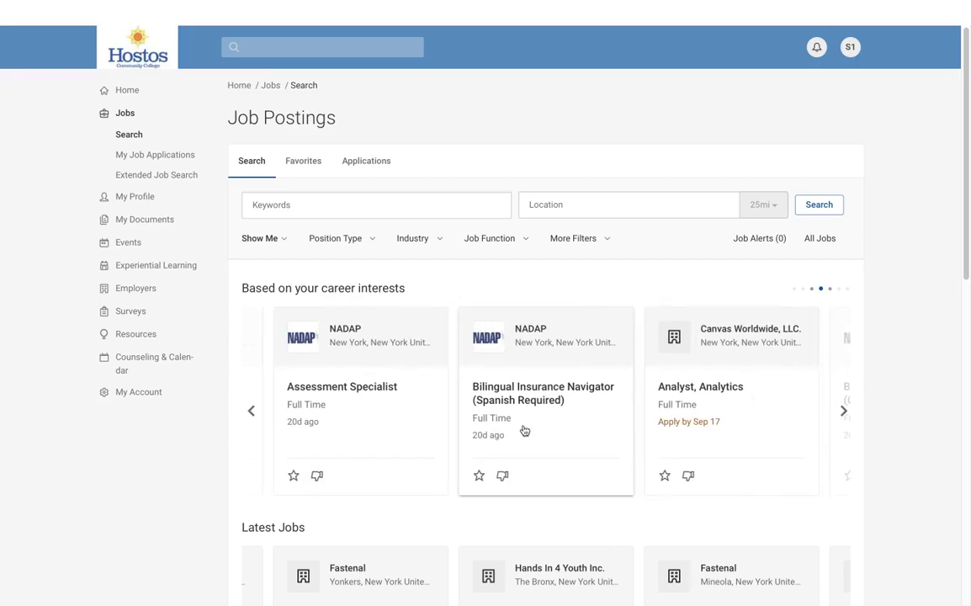
Scroll through the latest, expiring soon and Trending Jobs sections, then back up.
{"action": "scroll", "coordinate": [524, 431], "scroll_direction": "down", "scroll_amount": 4}
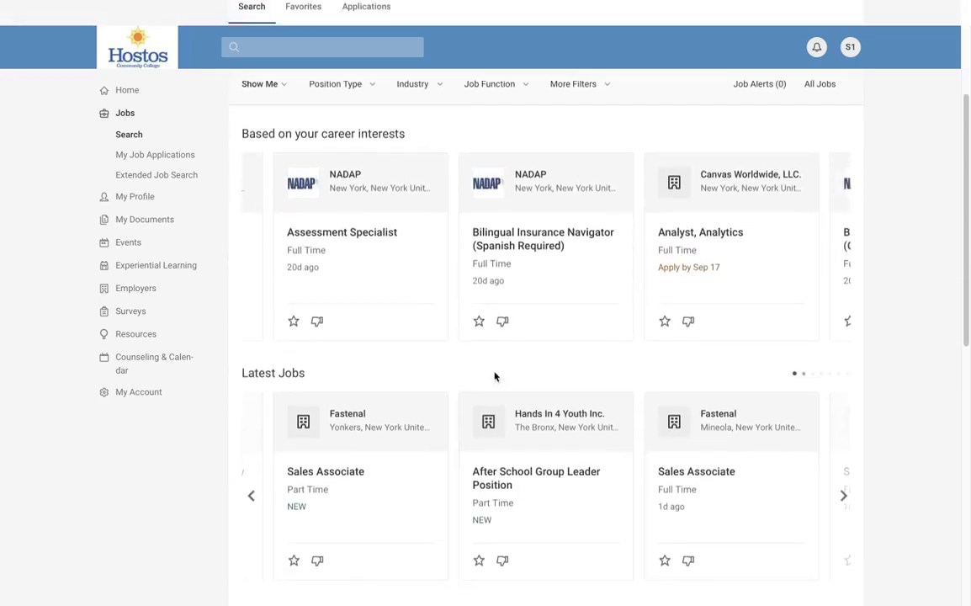
{"action": "scroll", "coordinate": [495, 376], "scroll_direction": "down", "scroll_amount": 4}
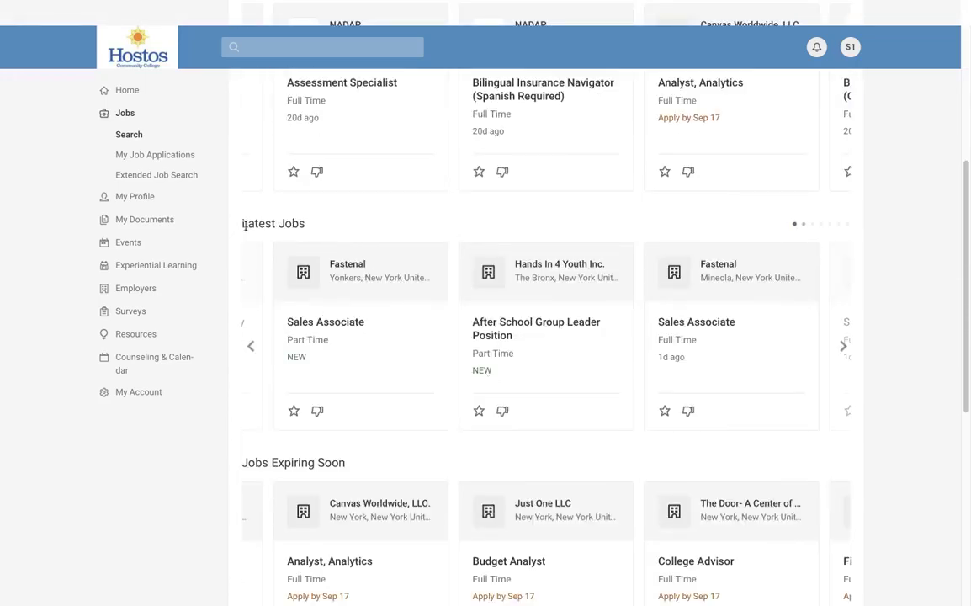
{"action": "scroll", "coordinate": [433, 484], "scroll_direction": "down", "scroll_amount": 1}
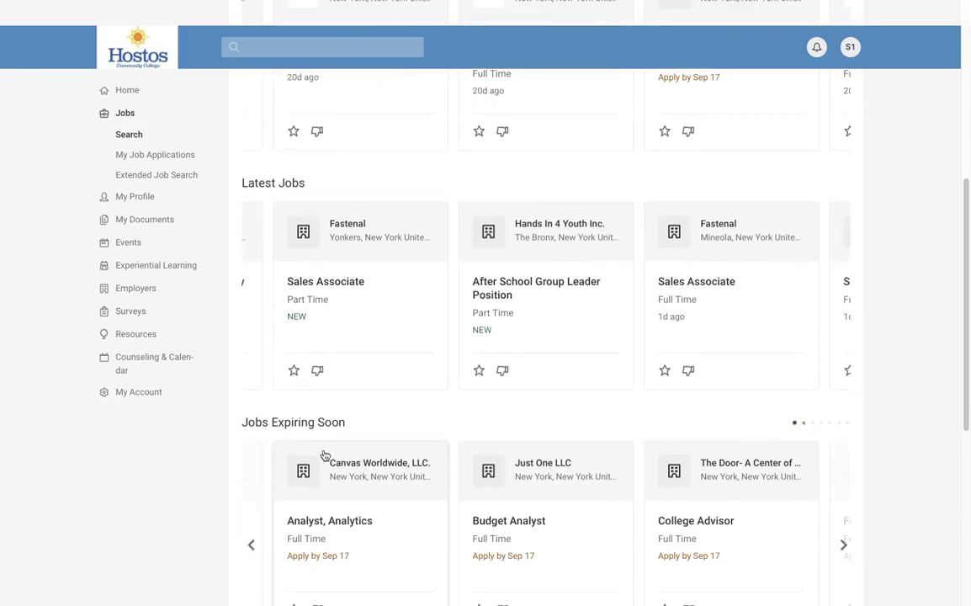
{"action": "scroll", "coordinate": [324, 454], "scroll_direction": "down", "scroll_amount": 1}
{"action": "scroll", "coordinate": [505, 454], "scroll_direction": "down", "scroll_amount": 2}
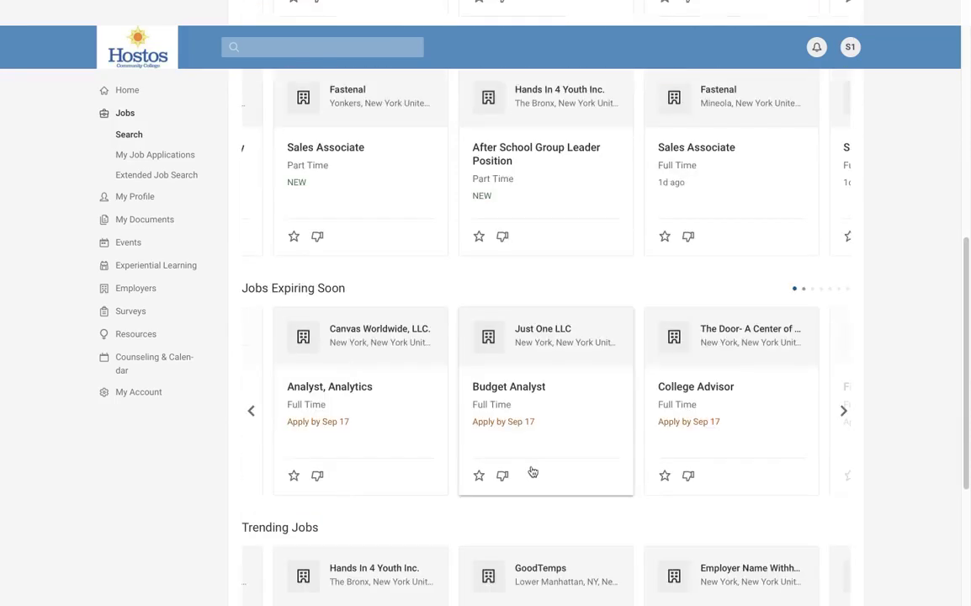
{"action": "scroll", "coordinate": [532, 471], "scroll_direction": "down", "scroll_amount": 2}
{"action": "scroll", "coordinate": [531, 469], "scroll_direction": "down", "scroll_amount": 4}
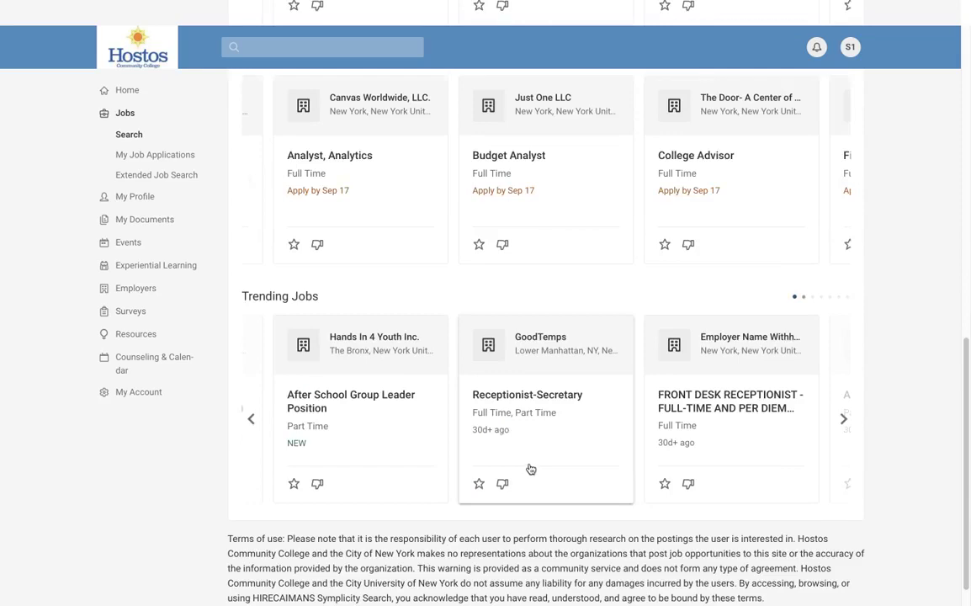
{"action": "left_click", "coordinate": [235, 295]}
{"action": "left_click_drag", "start_coordinate": [239, 295], "coordinate": [318, 296]}
{"action": "left_click", "coordinate": [378, 303]}
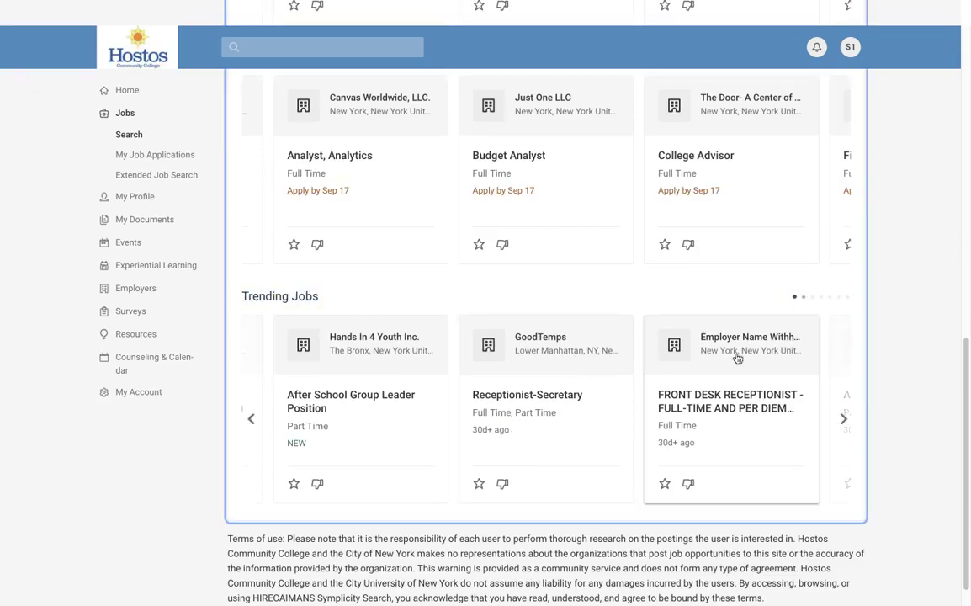
{"action": "scroll", "coordinate": [748, 334], "scroll_direction": "up", "scroll_amount": 5}
{"action": "scroll", "coordinate": [748, 345], "scroll_direction": "up", "scroll_amount": 4}
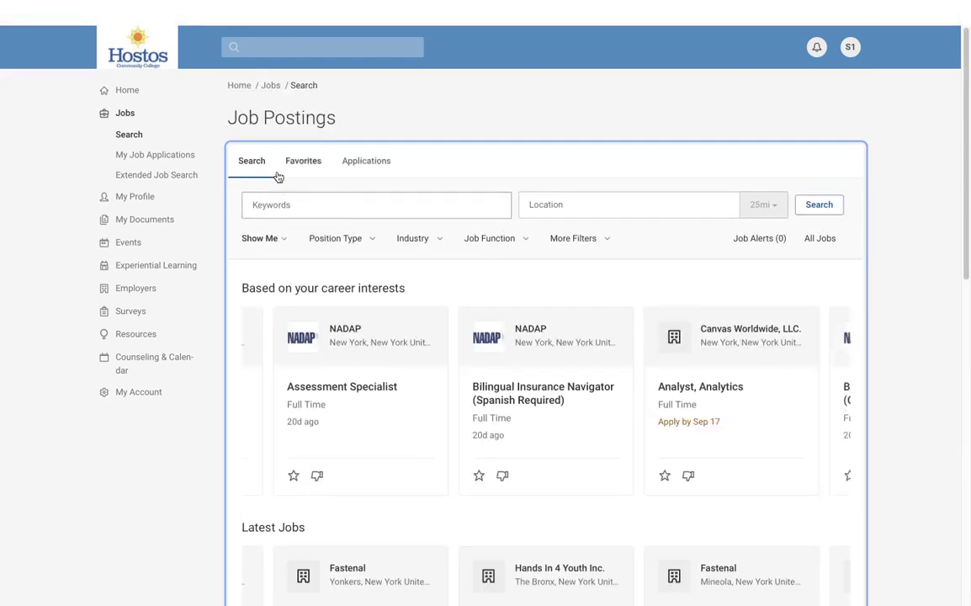
{"action": "left_click", "coordinate": [276, 210]}
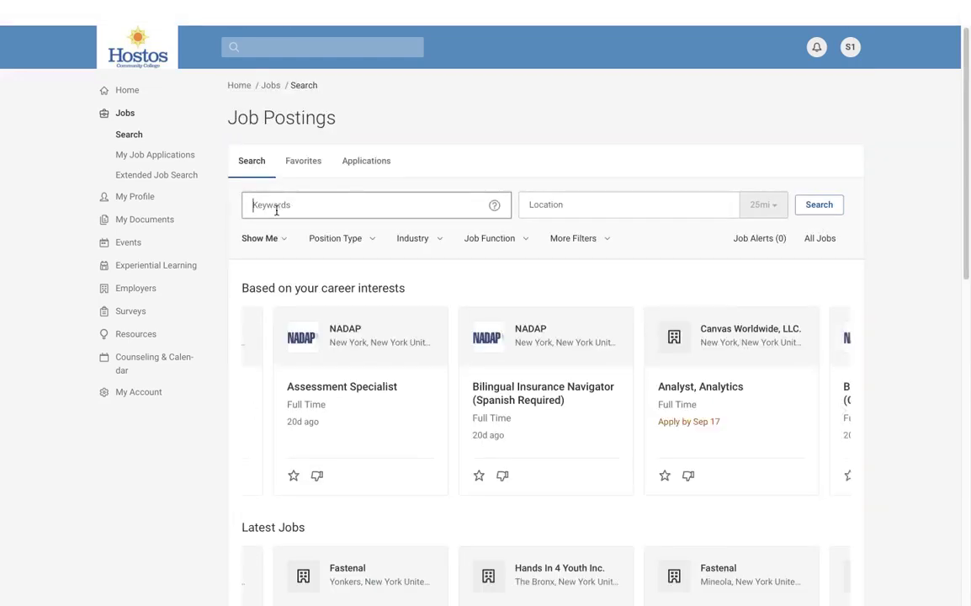
{"action": "type", "text": "office"}
{"action": "key", "text": "Return"}
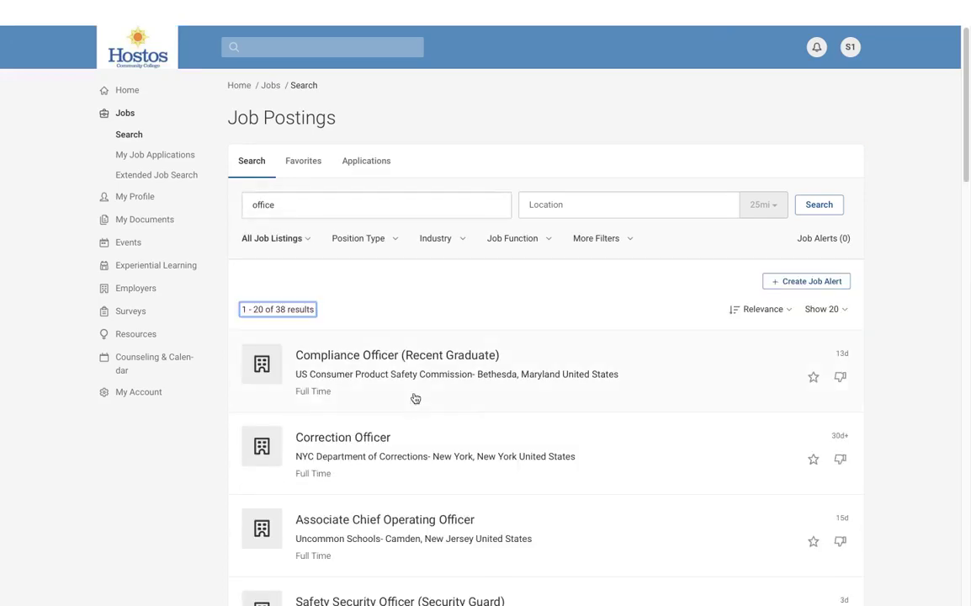
{"action": "double_click", "coordinate": [301, 203]}
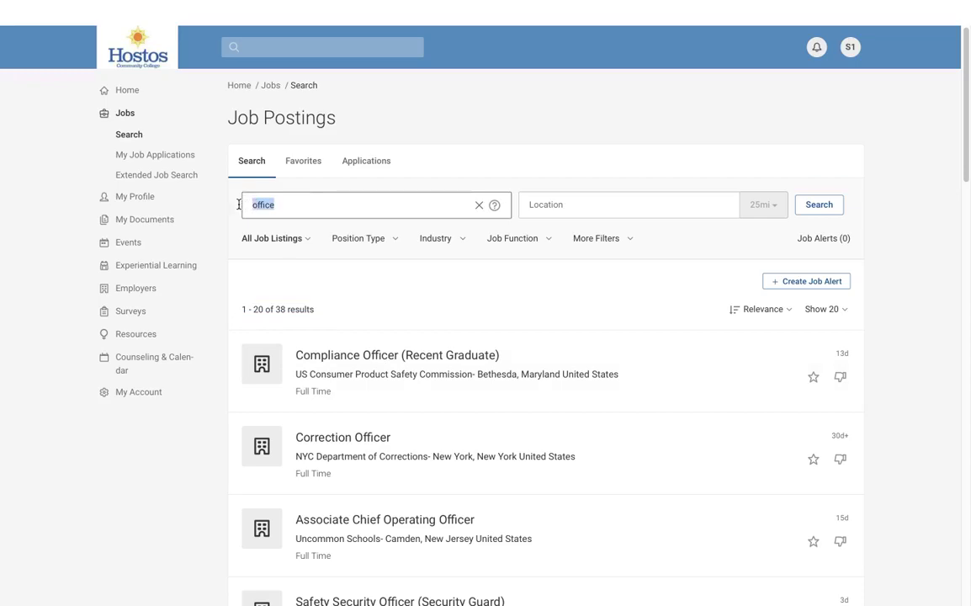
{"action": "left_click", "coordinate": [478, 204]}
{"action": "left_click", "coordinate": [614, 209]}
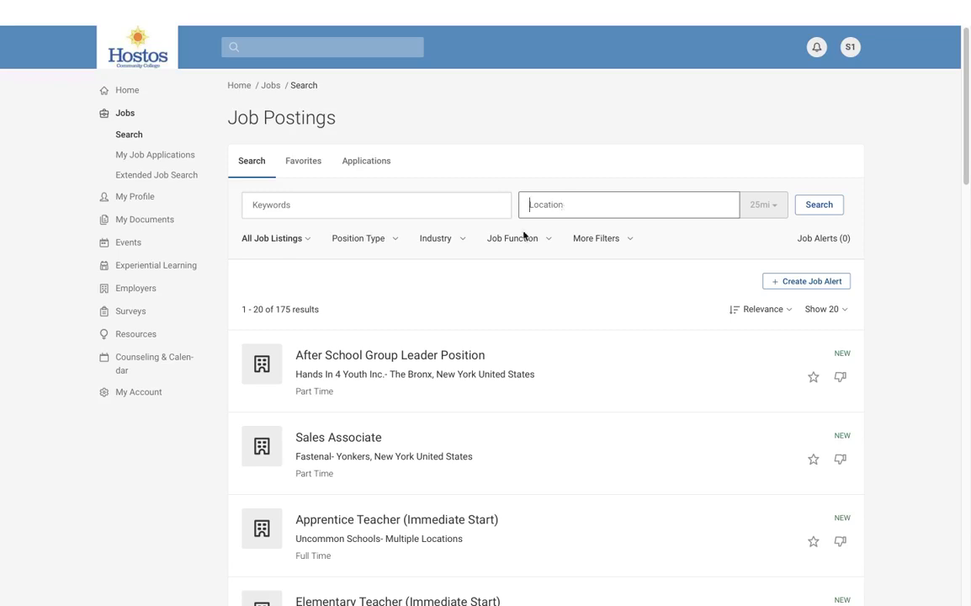
{"action": "left_click", "coordinate": [309, 244]}
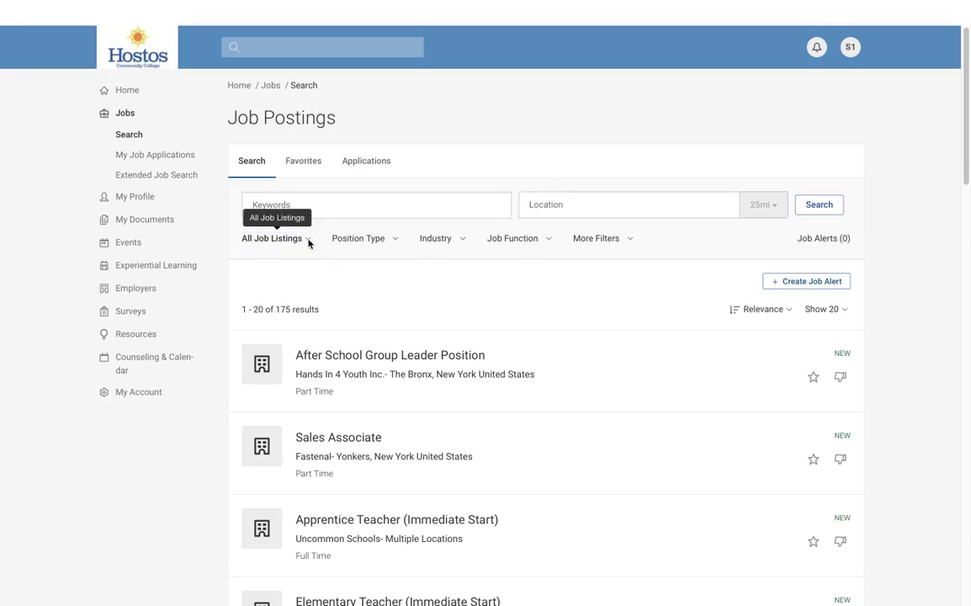
{"action": "left_click", "coordinate": [386, 243]}
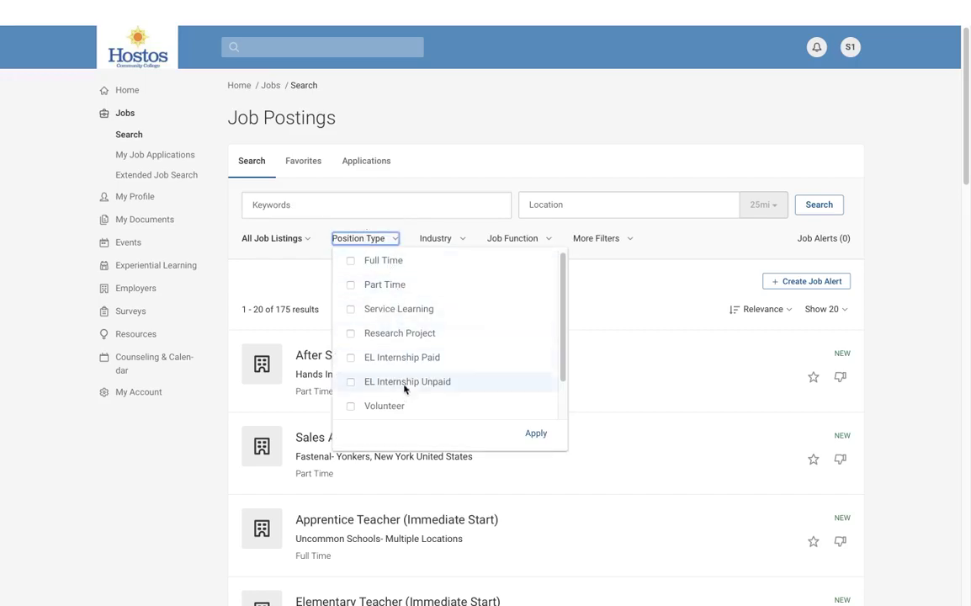
{"action": "left_click", "coordinate": [456, 205]}
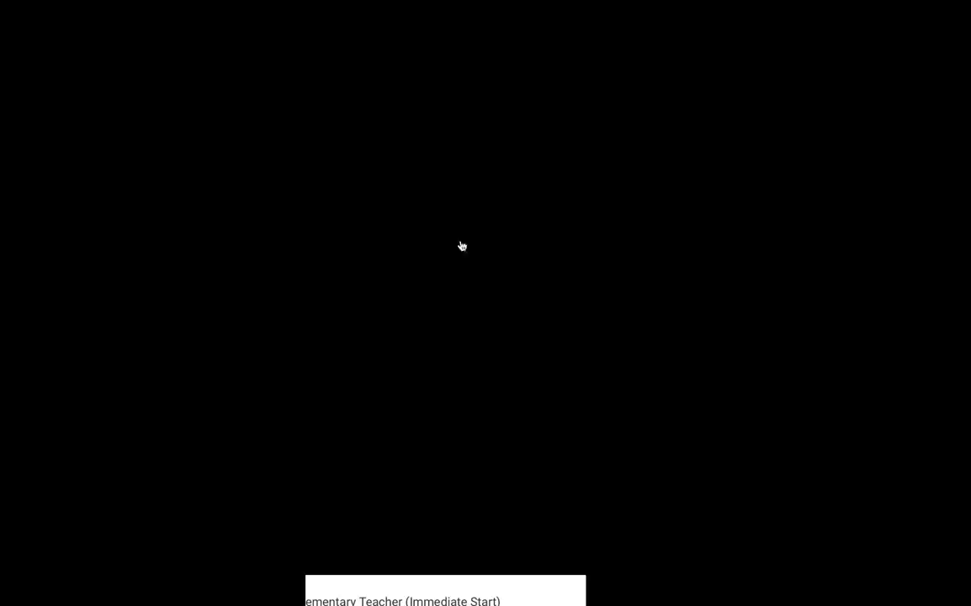
{"action": "left_click", "coordinate": [460, 244]}
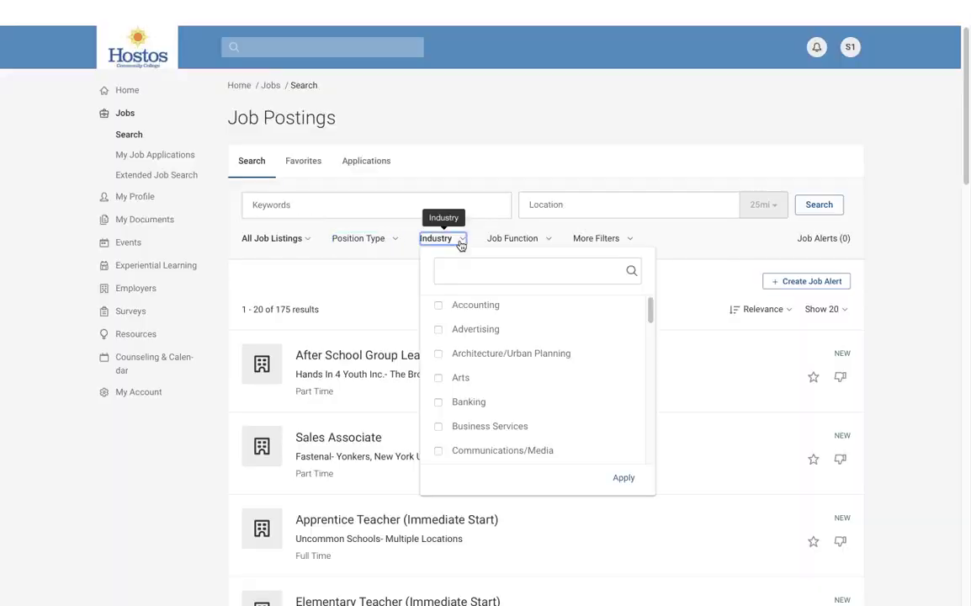
{"action": "left_click", "coordinate": [537, 239]}
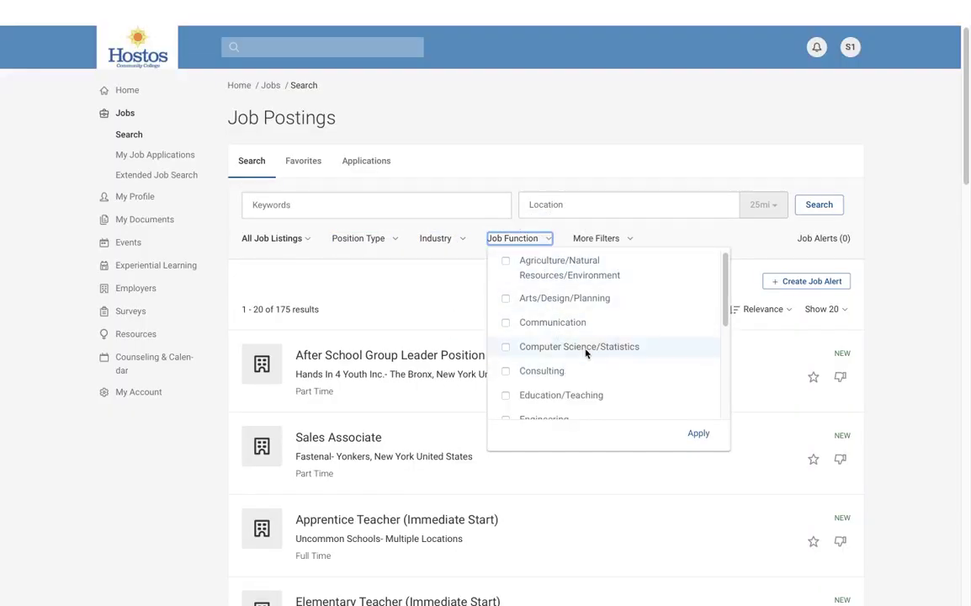
{"action": "left_click", "coordinate": [617, 240]}
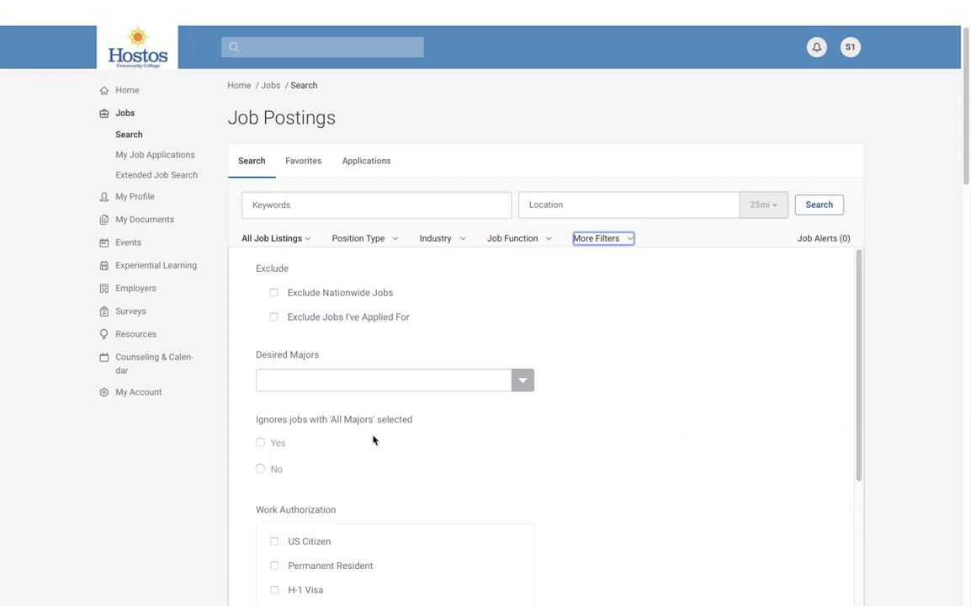
{"action": "scroll", "coordinate": [343, 341], "scroll_direction": "down", "scroll_amount": 5}
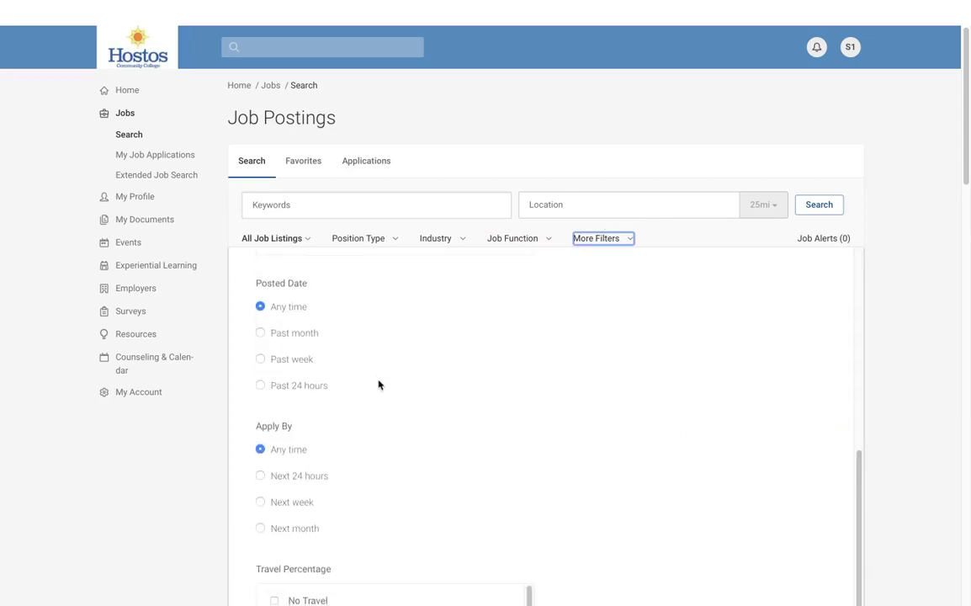
{"action": "scroll", "coordinate": [377, 370], "scroll_direction": "up", "scroll_amount": 5}
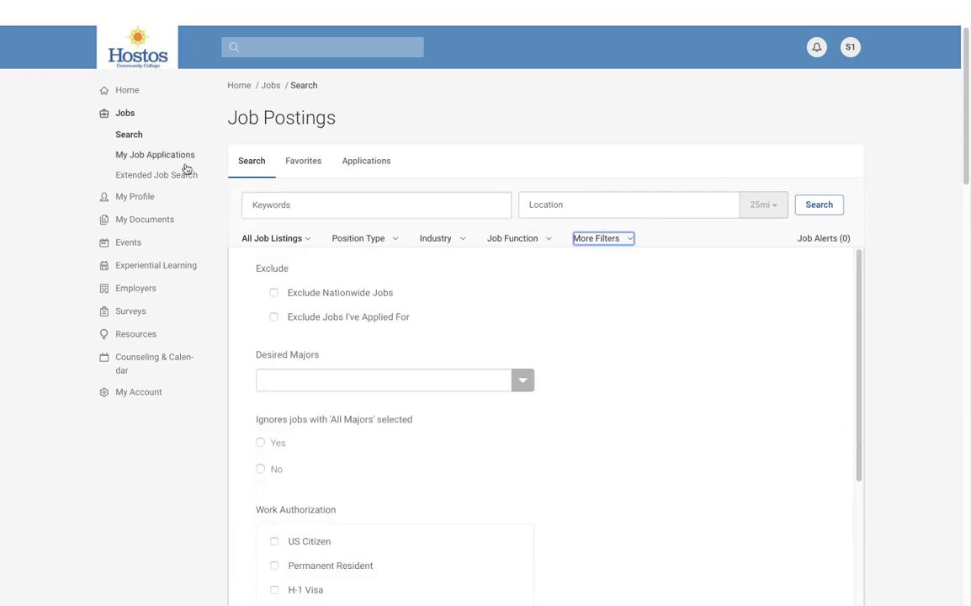
{"action": "left_click", "coordinate": [131, 137]}
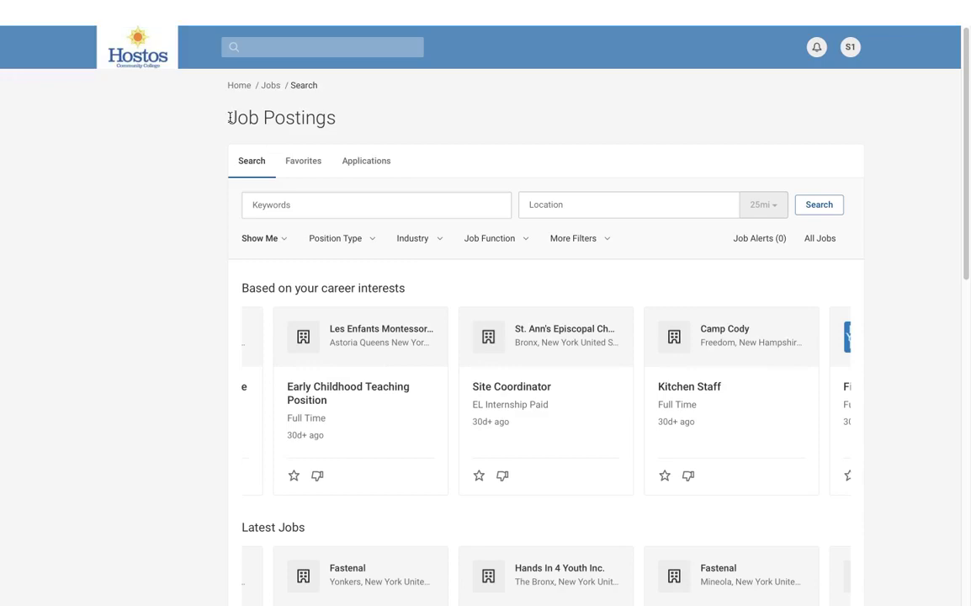
Return to the home dashboard and open Extended Job Search under Jobs.
{"action": "left_click", "coordinate": [239, 86]}
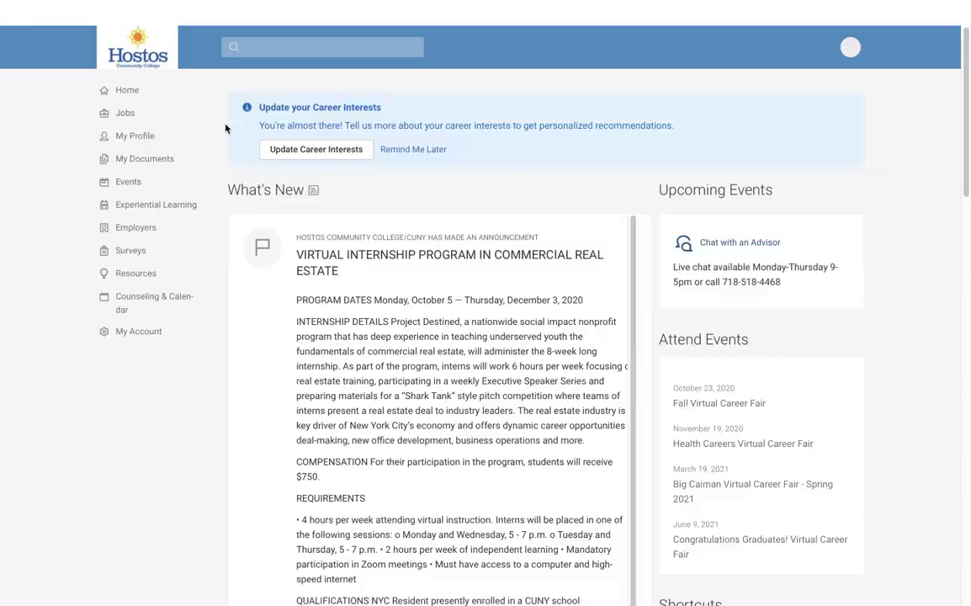
{"action": "left_click", "coordinate": [126, 115]}
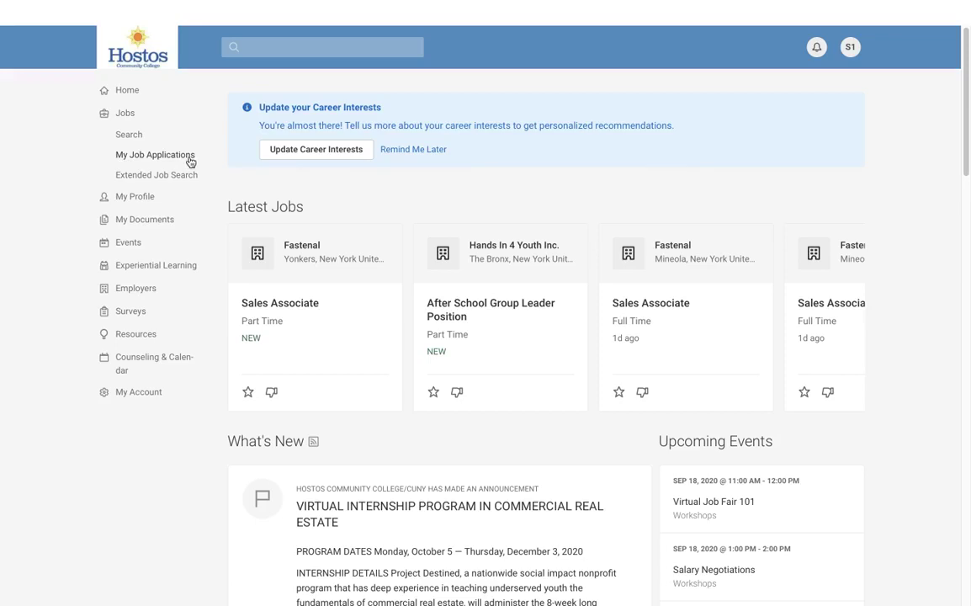
{"action": "left_click", "coordinate": [143, 175]}
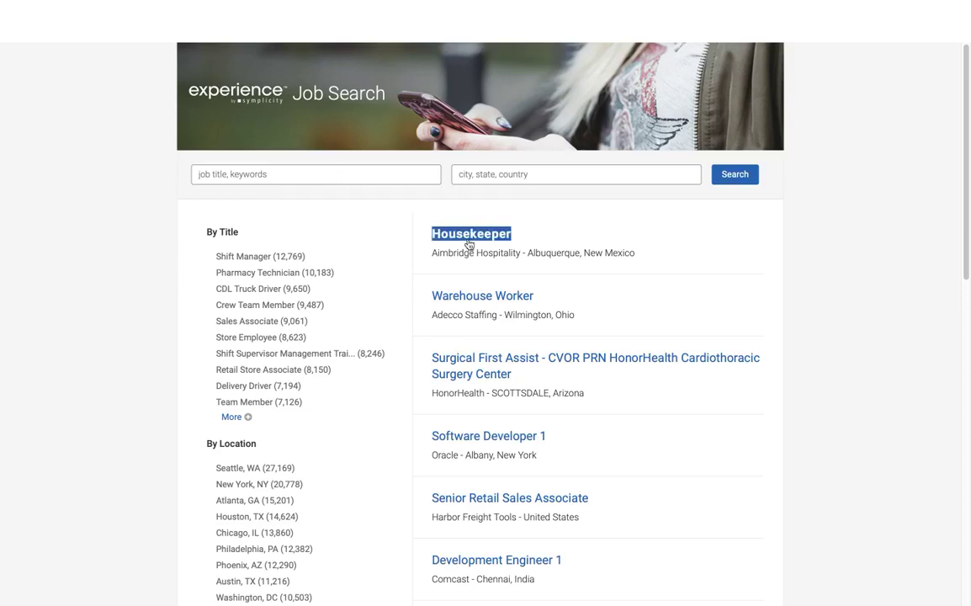
Look over the Experience Job Search results and their title and location fields.
{"action": "left_click", "coordinate": [253, 255]}
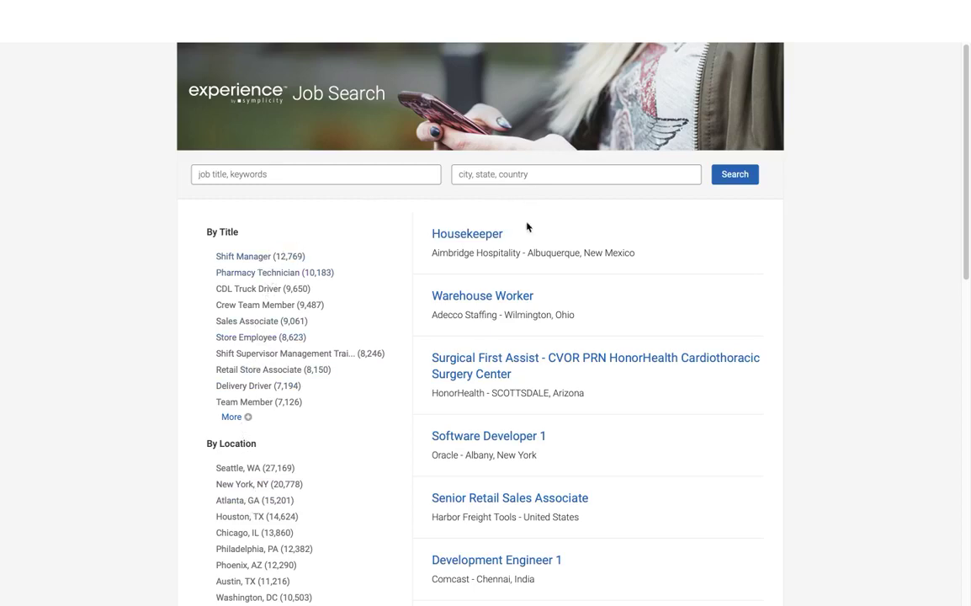
{"action": "double_click", "coordinate": [484, 239]}
{"action": "left_click", "coordinate": [425, 341]}
{"action": "left_click", "coordinate": [218, 175]}
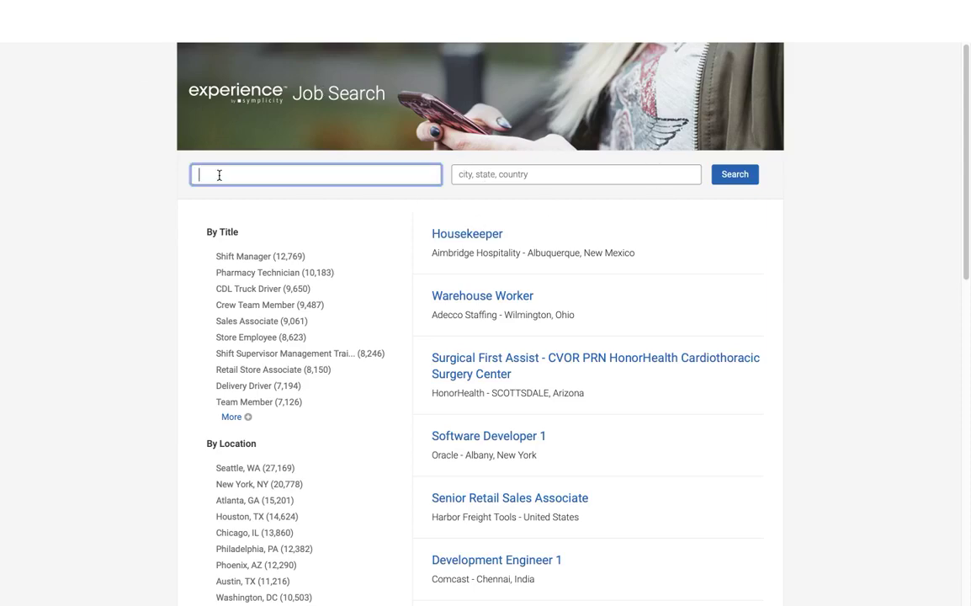
{"action": "left_click", "coordinate": [503, 175]}
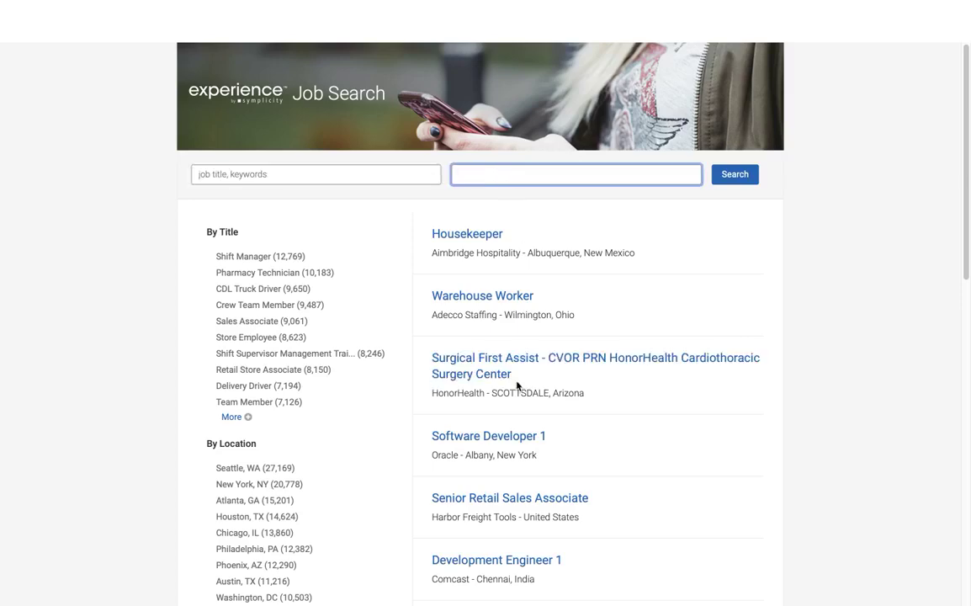
{"action": "scroll", "coordinate": [493, 328], "scroll_direction": "down", "scroll_amount": 1}
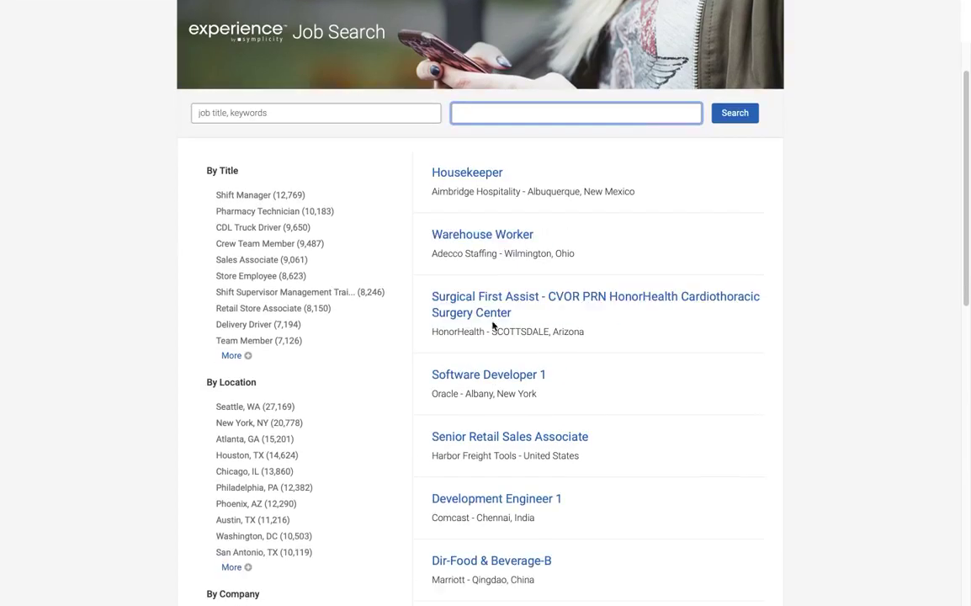
{"action": "scroll", "coordinate": [496, 455], "scroll_direction": "down", "scroll_amount": 1}
{"action": "scroll", "coordinate": [489, 472], "scroll_direction": "down", "scroll_amount": 2}
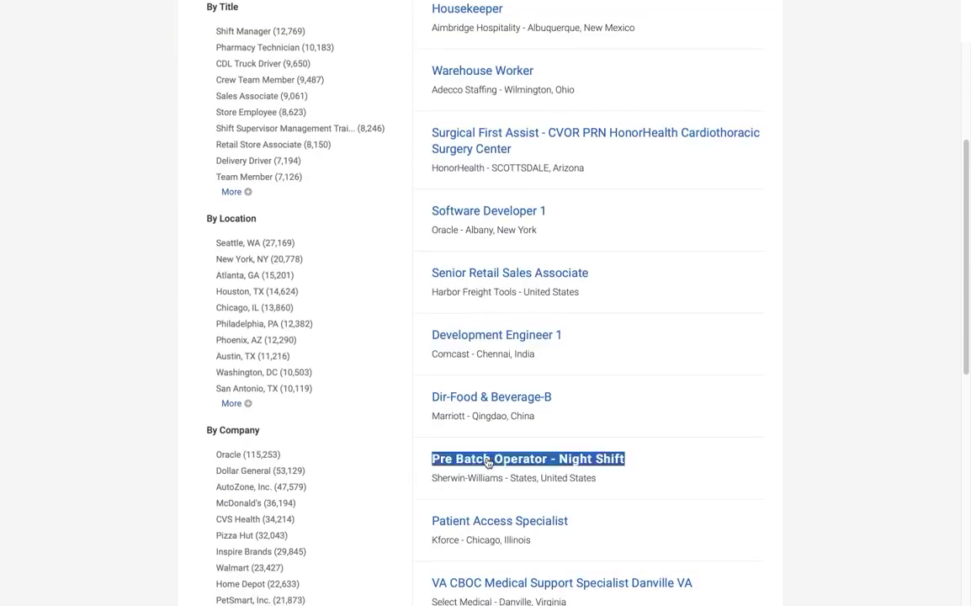
View the Marriott Dir-Food & Beverage-B posting in Qingdao.
{"action": "left_click", "coordinate": [479, 399]}
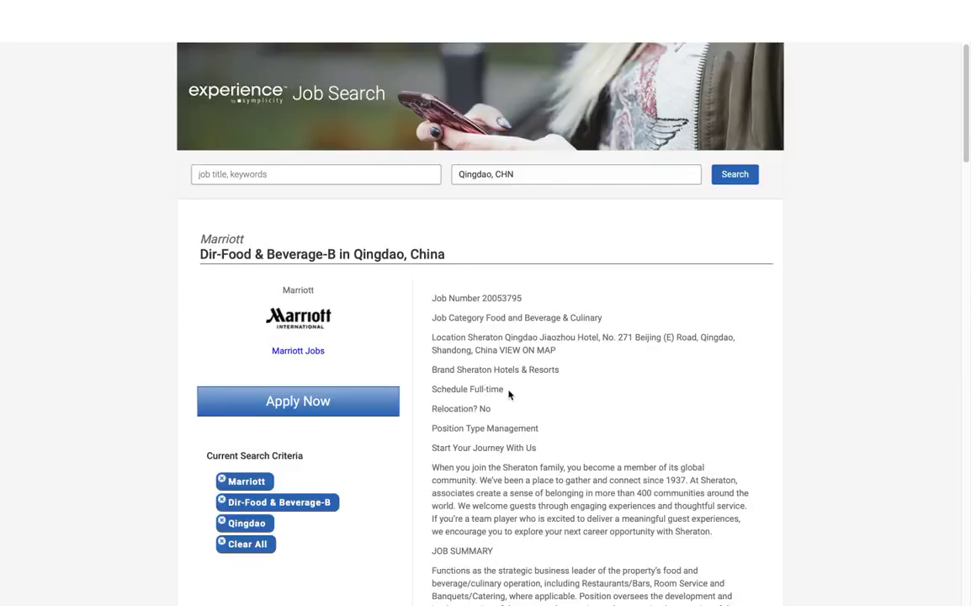
{"action": "scroll", "coordinate": [509, 396], "scroll_direction": "down", "scroll_amount": 1}
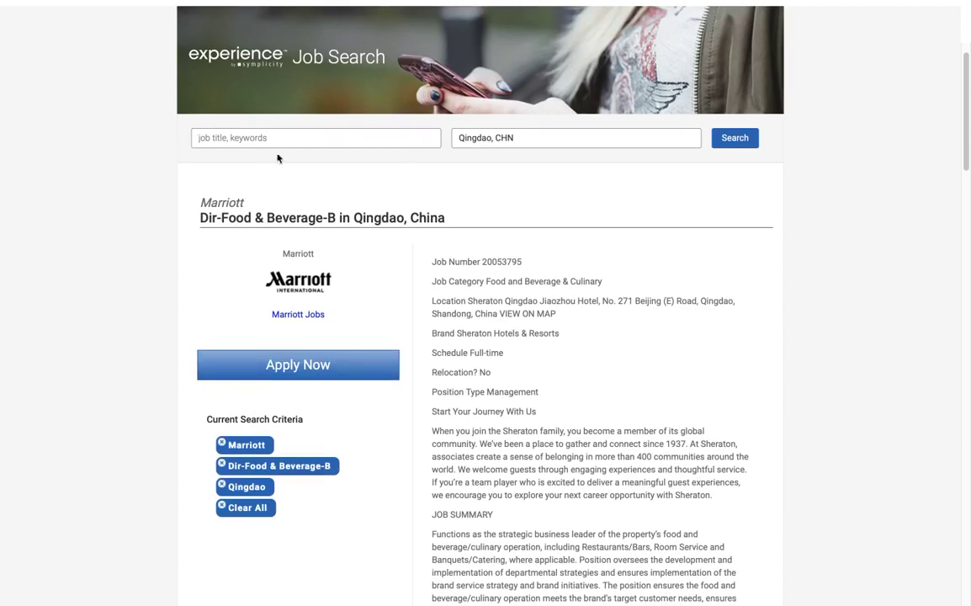
{"action": "scroll", "coordinate": [181, 95], "scroll_direction": "up", "scroll_amount": 1}
Go back through the results to the Hostos portal home dashboard.
{"action": "key", "text": "alt+Left"}
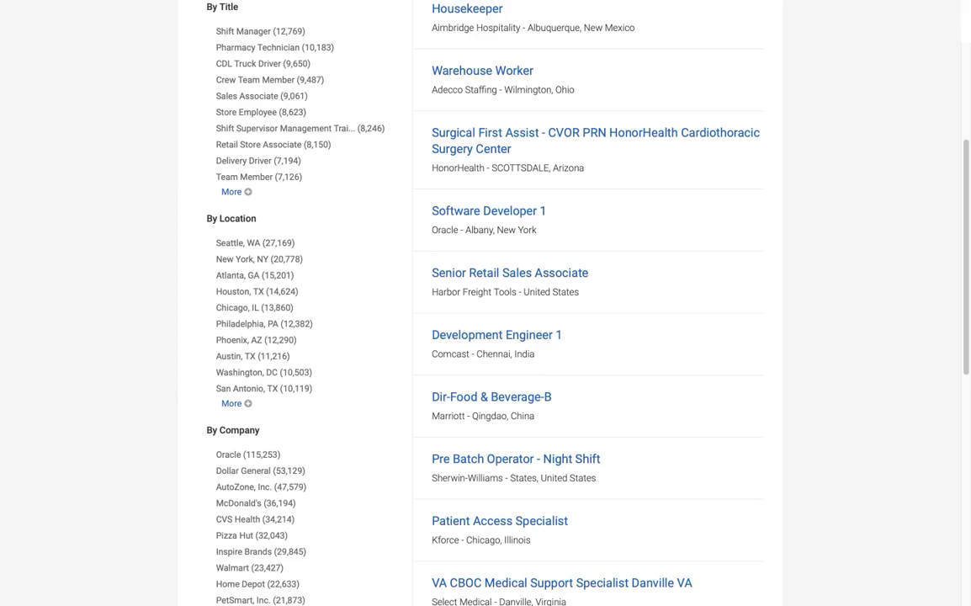
{"action": "scroll", "coordinate": [377, 223], "scroll_direction": "up", "scroll_amount": 10}
{"action": "key", "text": "alt+Left"}
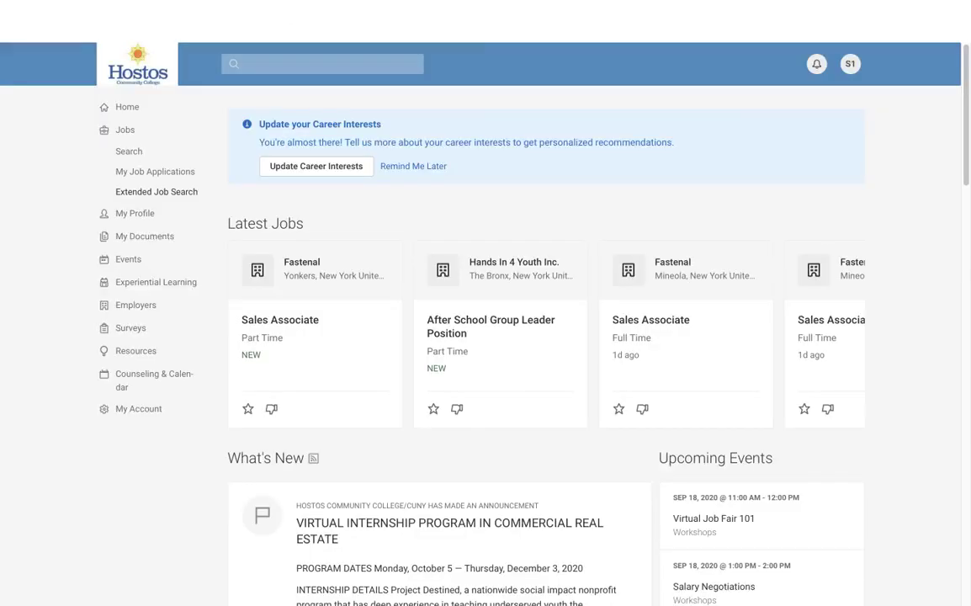
{"action": "left_click", "coordinate": [131, 108]}
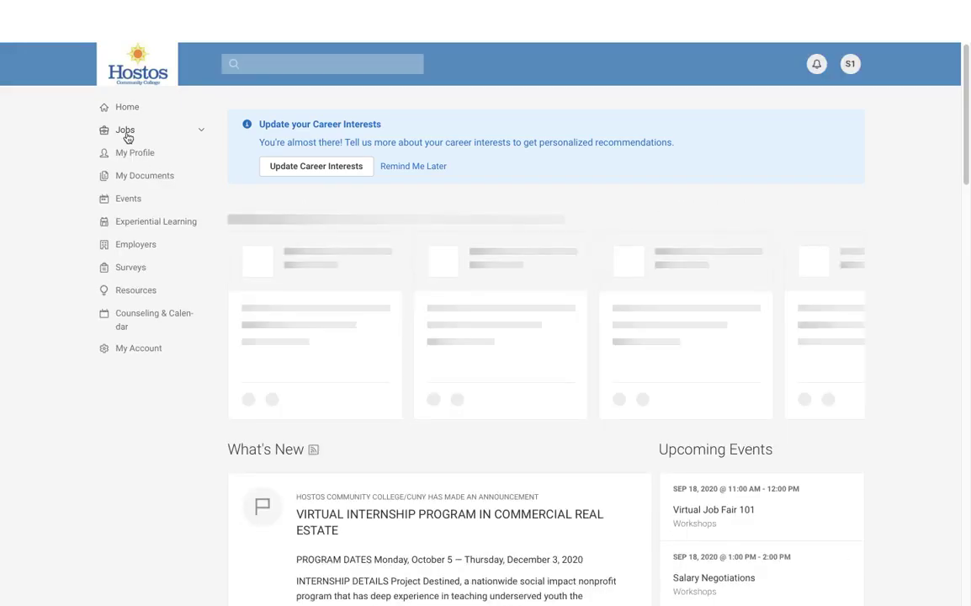
{"action": "left_click", "coordinate": [125, 133]}
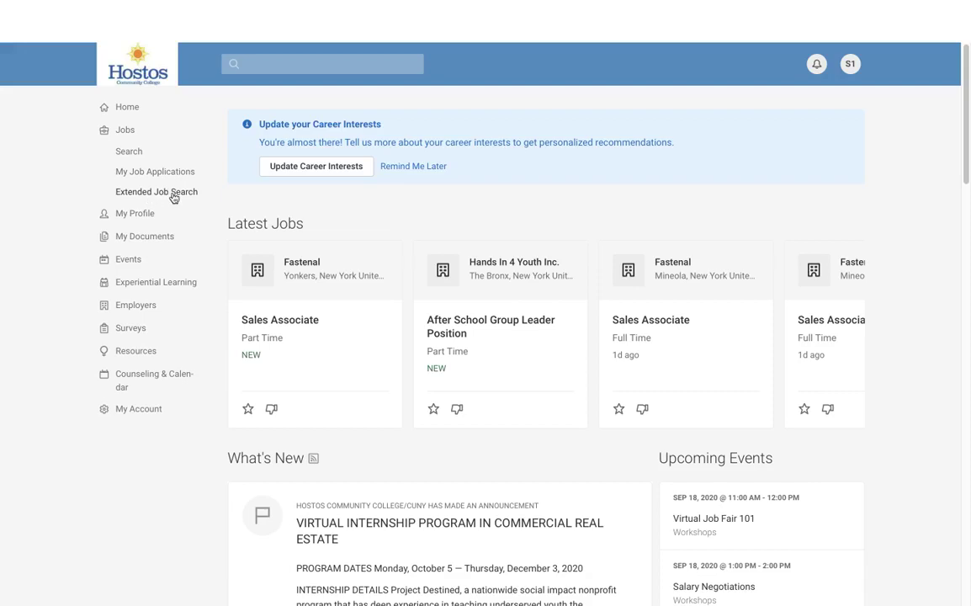
{"action": "left_click", "coordinate": [128, 216]}
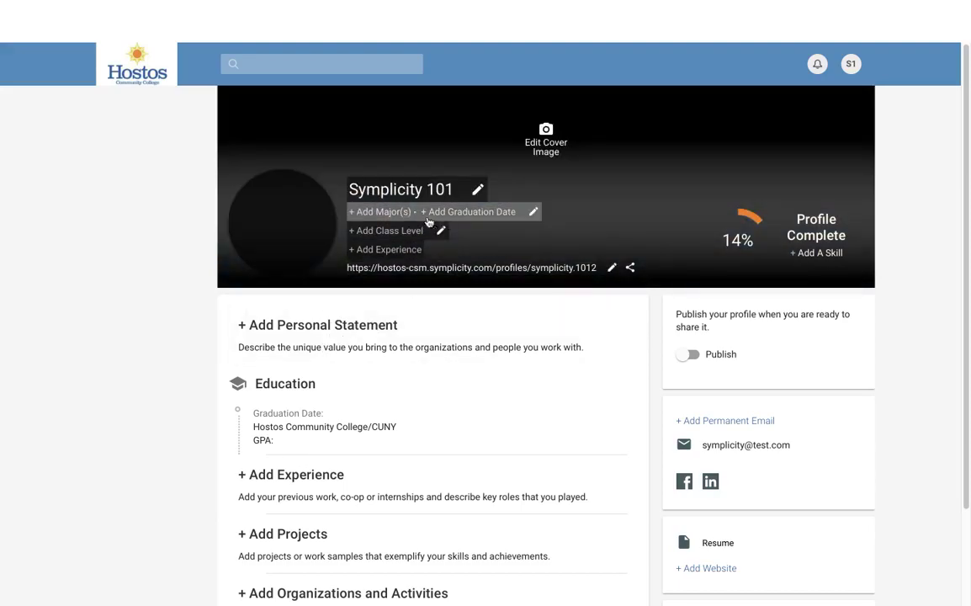
{"action": "mouse_move", "coordinate": [533, 389]}
{"action": "scroll", "coordinate": [527, 402], "scroll_direction": "down", "scroll_amount": 2}
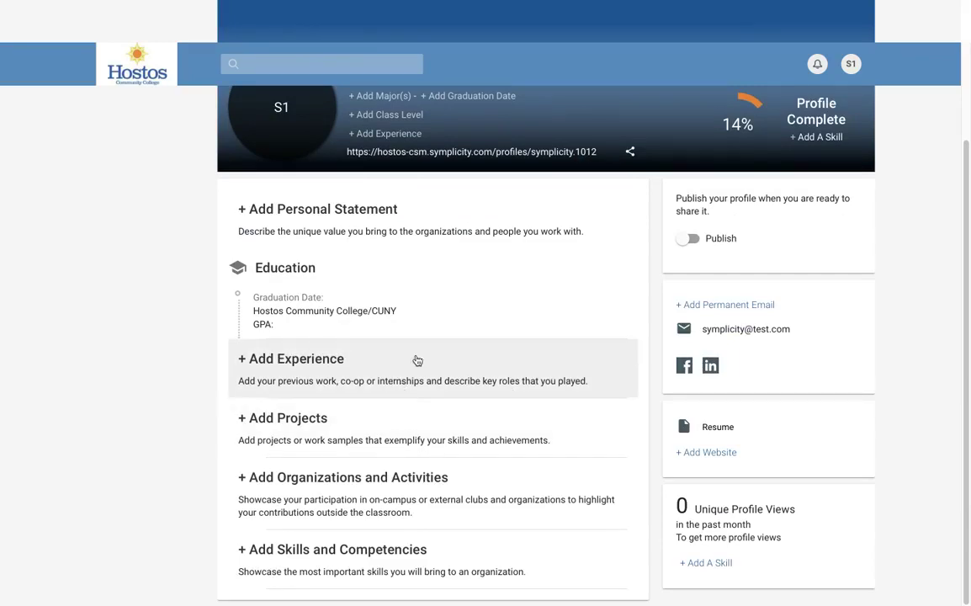
{"action": "mouse_move", "coordinate": [412, 299]}
{"action": "scroll", "coordinate": [471, 286], "scroll_direction": "up", "scroll_amount": 2}
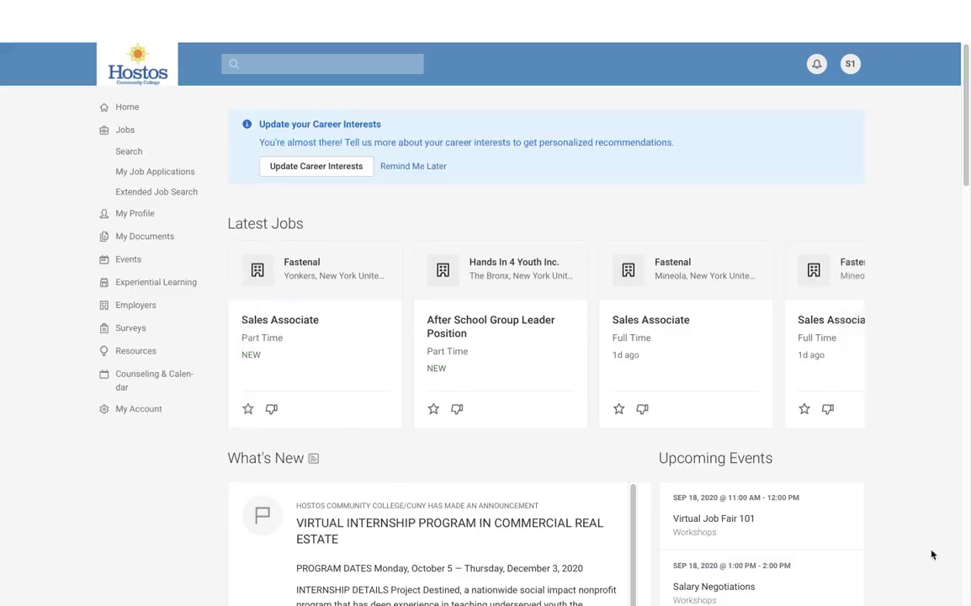
Go to My Documents, then Resume Builder, and list the 5 Opt-In Resume Books.
{"action": "left_click", "coordinate": [132, 238]}
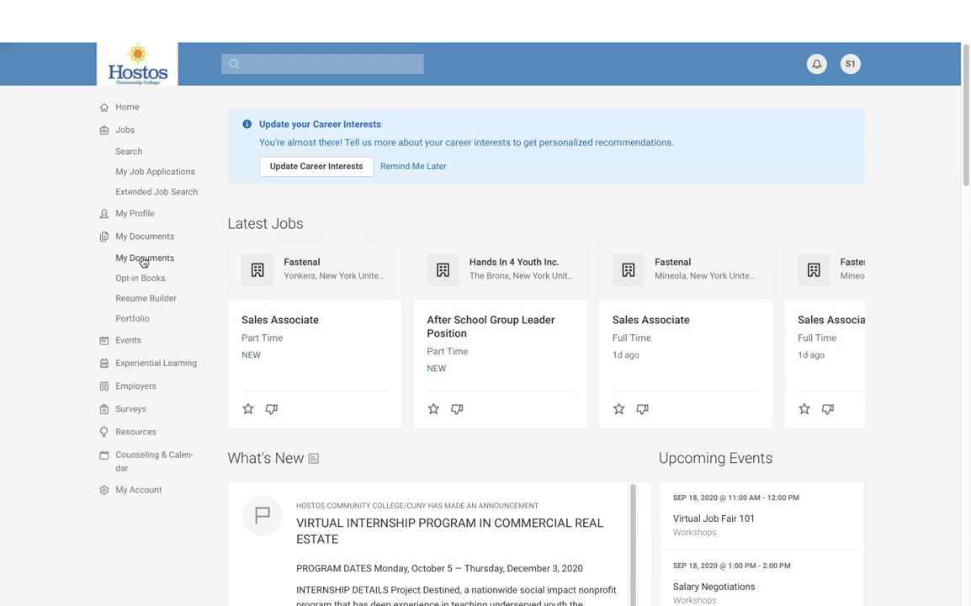
{"action": "left_click", "coordinate": [150, 261]}
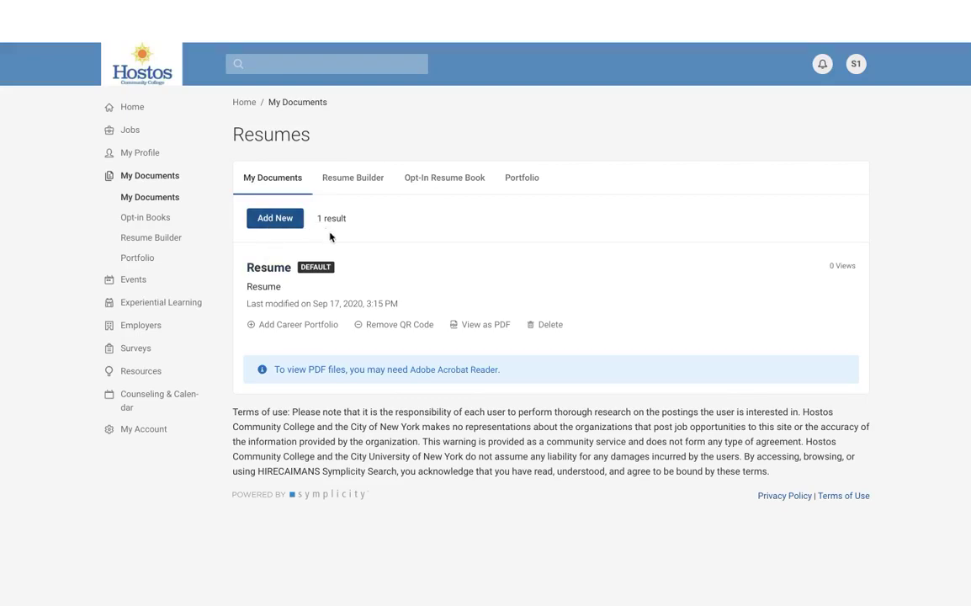
{"action": "left_click", "coordinate": [359, 182]}
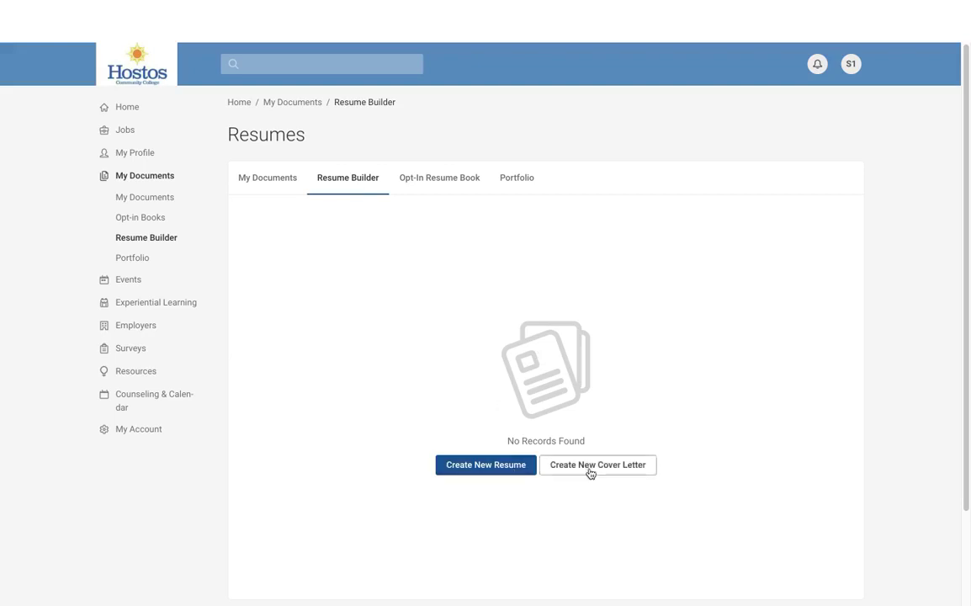
{"action": "left_click", "coordinate": [437, 182]}
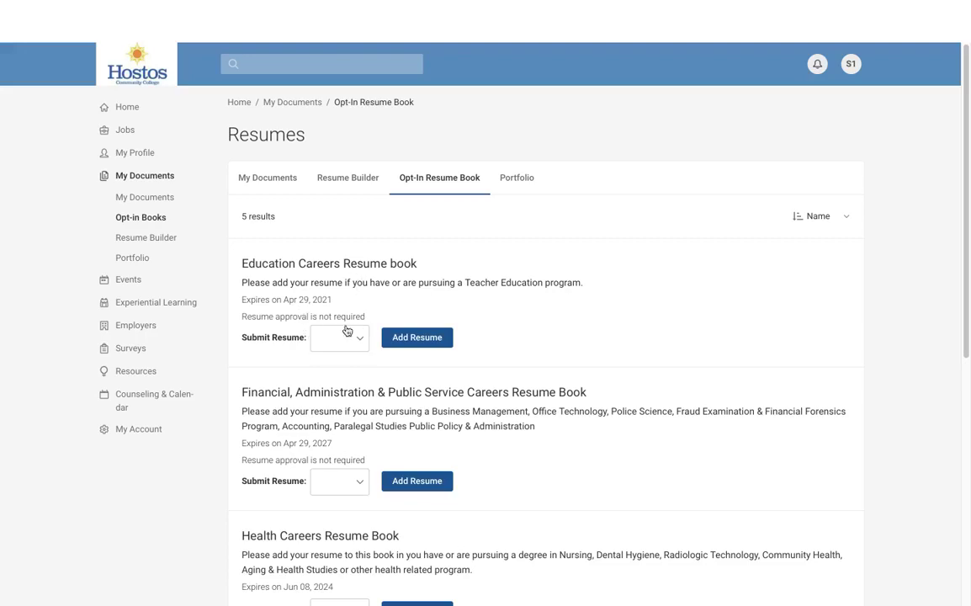
{"action": "scroll", "coordinate": [307, 518], "scroll_direction": "down", "scroll_amount": 3}
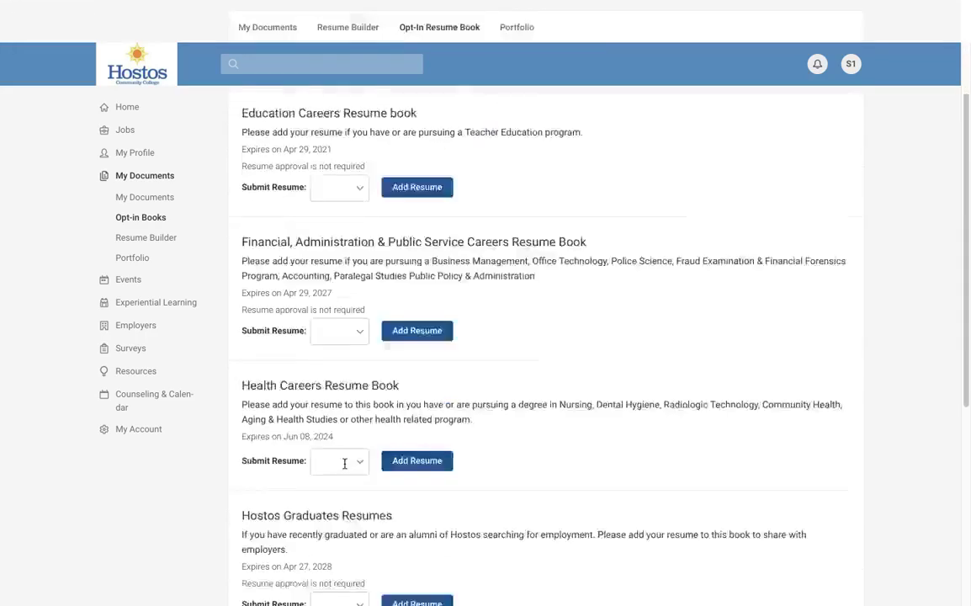
{"action": "scroll", "coordinate": [344, 465], "scroll_direction": "down", "scroll_amount": 1}
{"action": "scroll", "coordinate": [343, 465], "scroll_direction": "up", "scroll_amount": 4}
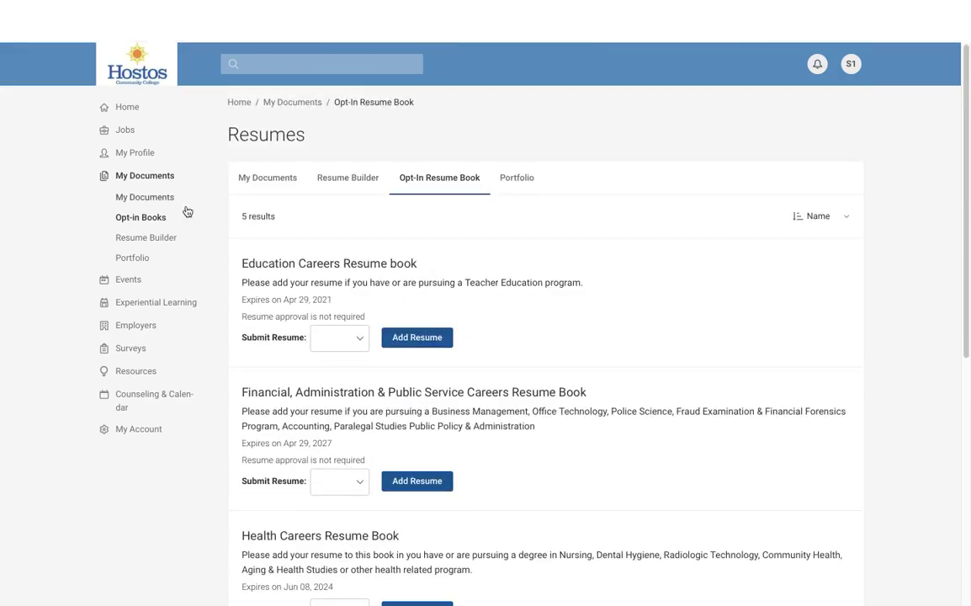
Look through the career Portfolio form's employer-visible options, then cancel without saving.
{"action": "left_click", "coordinate": [514, 178]}
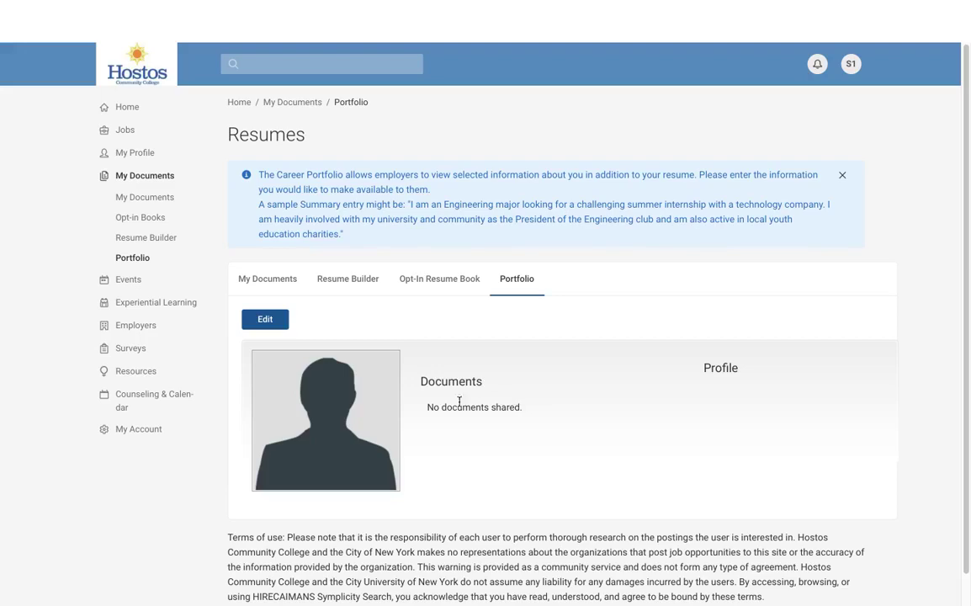
{"action": "scroll", "coordinate": [462, 378], "scroll_direction": "down", "scroll_amount": 1}
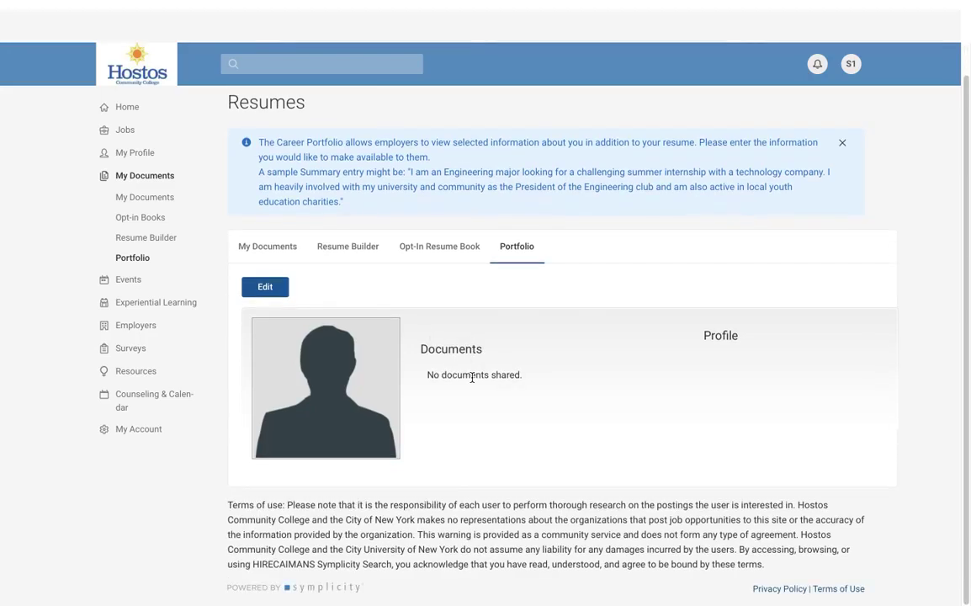
{"action": "left_click", "coordinate": [277, 292]}
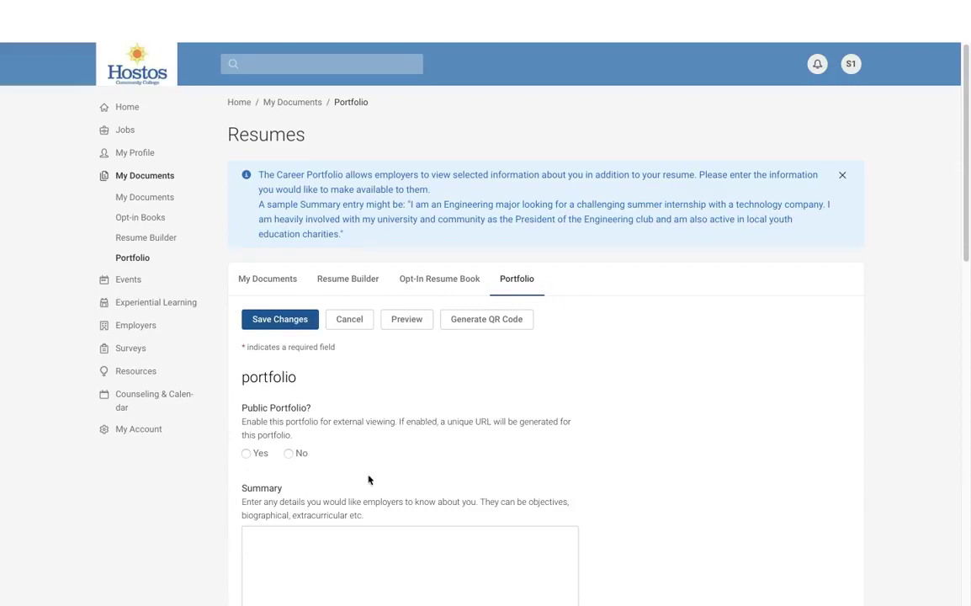
{"action": "scroll", "coordinate": [379, 484], "scroll_direction": "down", "scroll_amount": 2}
{"action": "scroll", "coordinate": [387, 434], "scroll_direction": "down", "scroll_amount": 3}
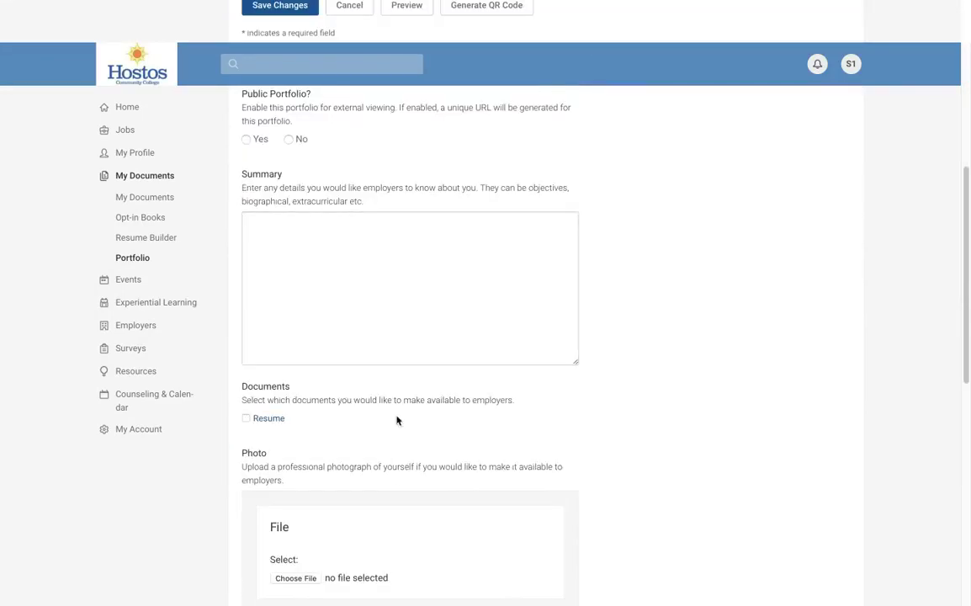
{"action": "scroll", "coordinate": [350, 452], "scroll_direction": "down", "scroll_amount": 3}
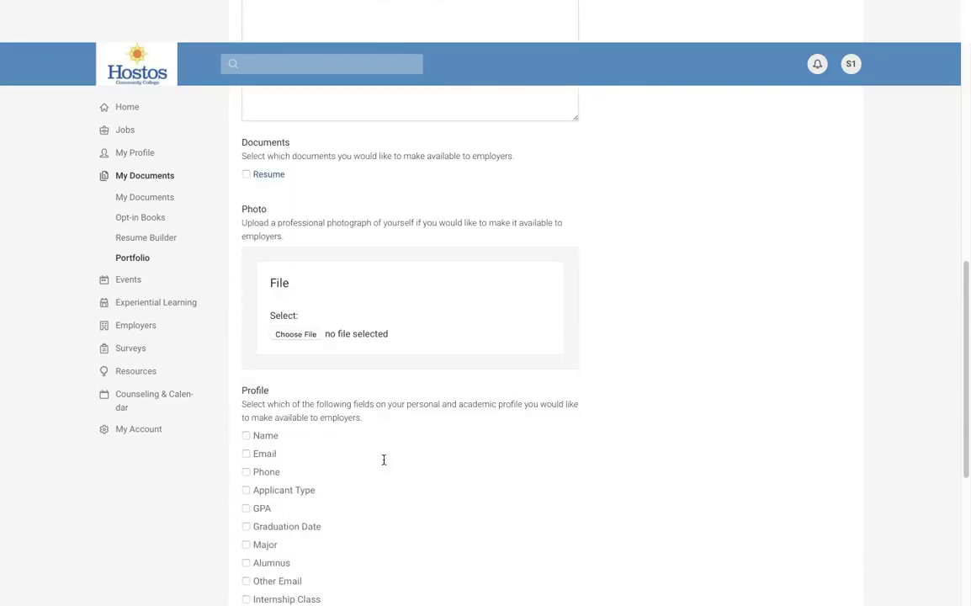
{"action": "scroll", "coordinate": [375, 462], "scroll_direction": "down", "scroll_amount": 1}
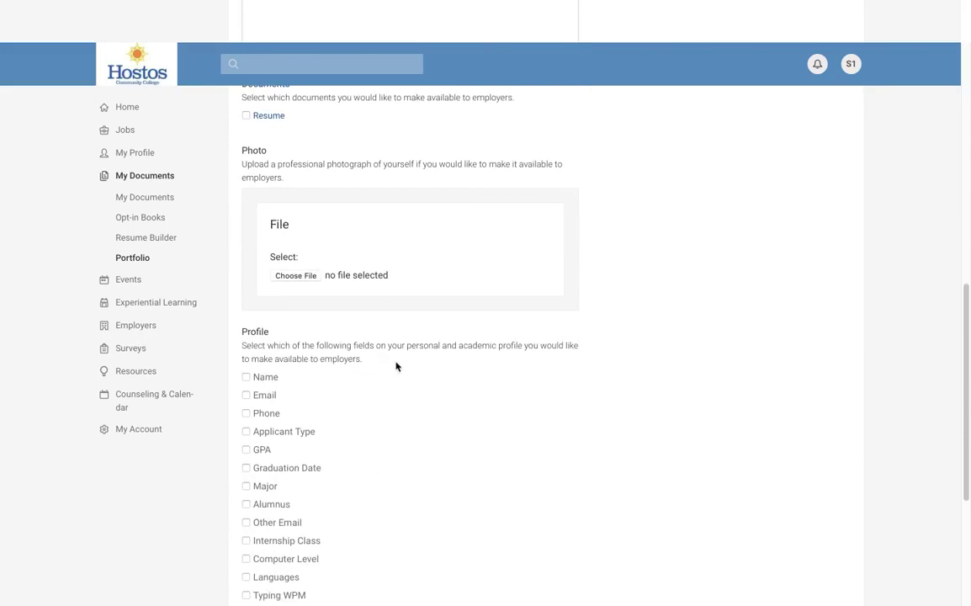
{"action": "scroll", "coordinate": [419, 403], "scroll_direction": "down", "scroll_amount": 4}
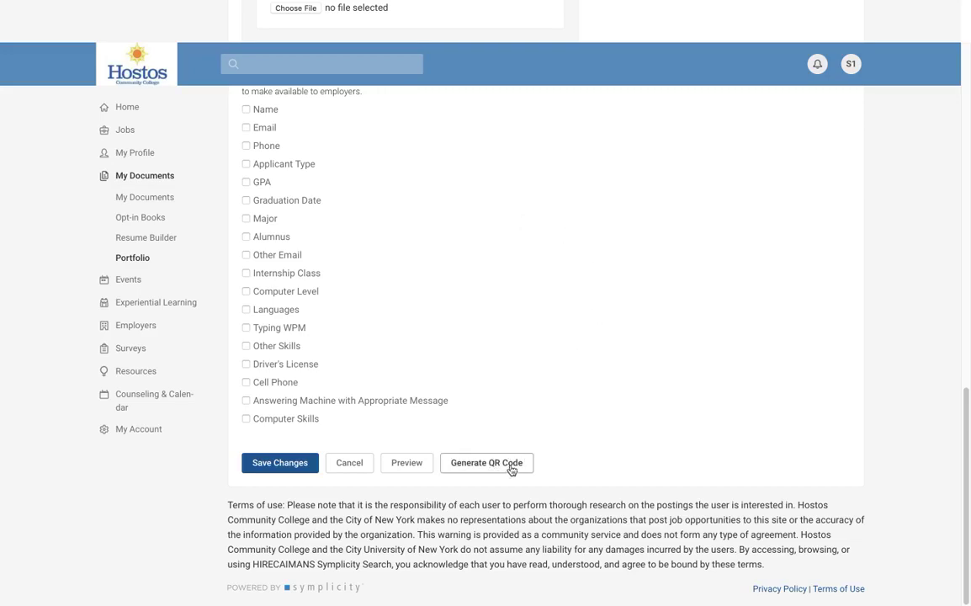
{"action": "scroll", "coordinate": [470, 298], "scroll_direction": "up", "scroll_amount": 10}
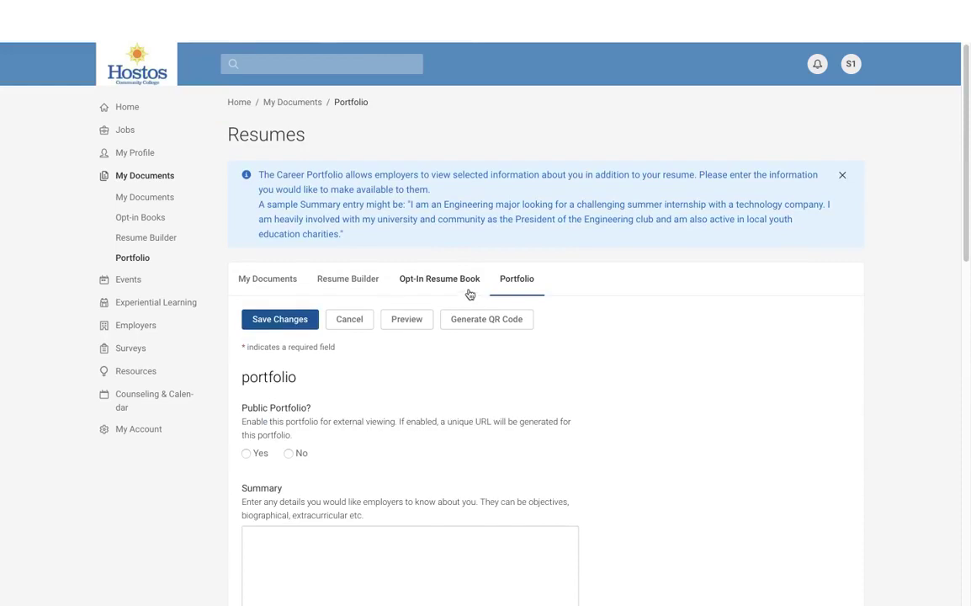
{"action": "left_click", "coordinate": [349, 329]}
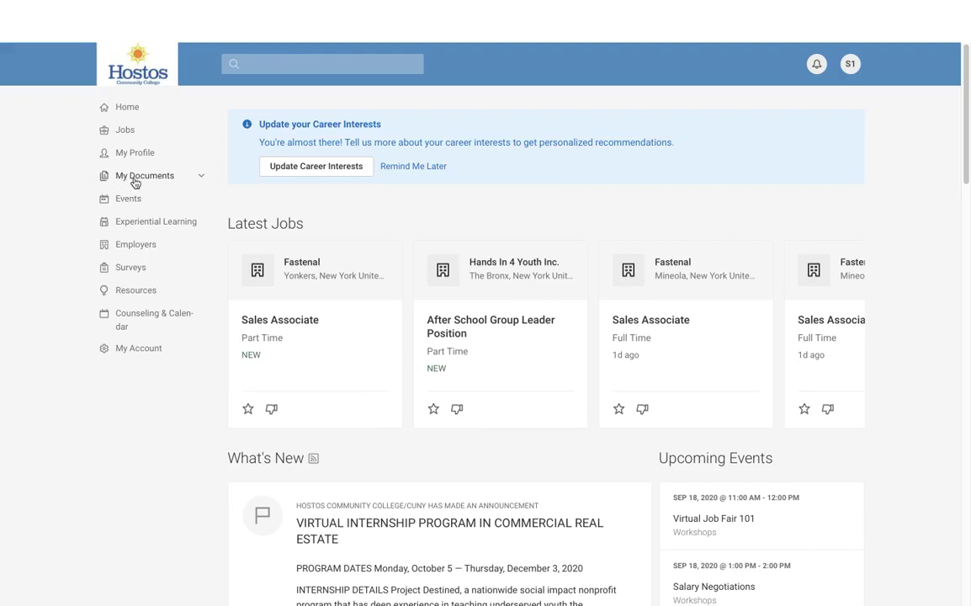
Review the Career Fairs list under Events, then open the 20-item Workshops listing.
{"action": "left_click", "coordinate": [128, 202]}
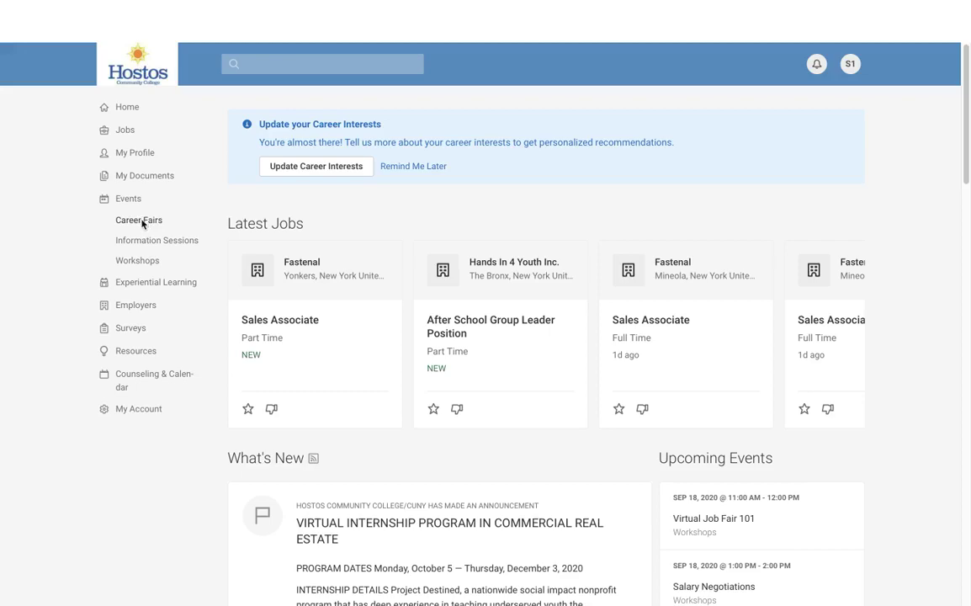
{"action": "left_click", "coordinate": [140, 220]}
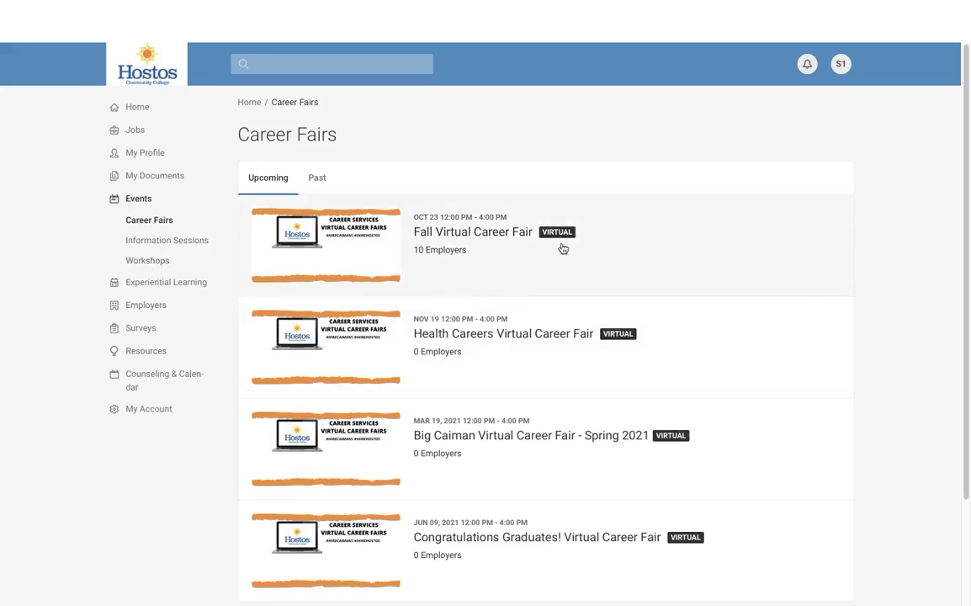
{"action": "scroll", "coordinate": [557, 442], "scroll_direction": "down", "scroll_amount": 3}
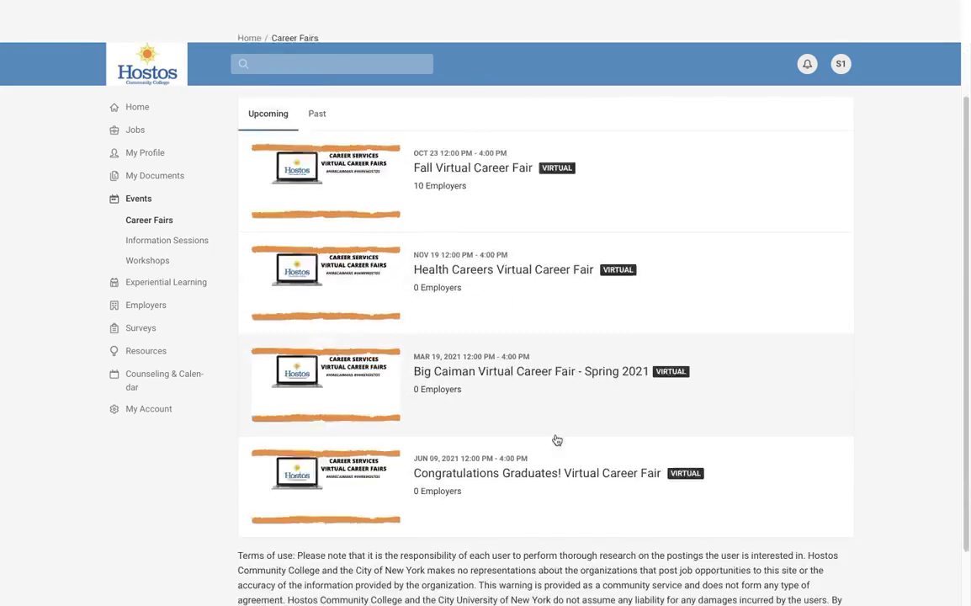
{"action": "scroll", "coordinate": [557, 442], "scroll_direction": "up", "scroll_amount": 3}
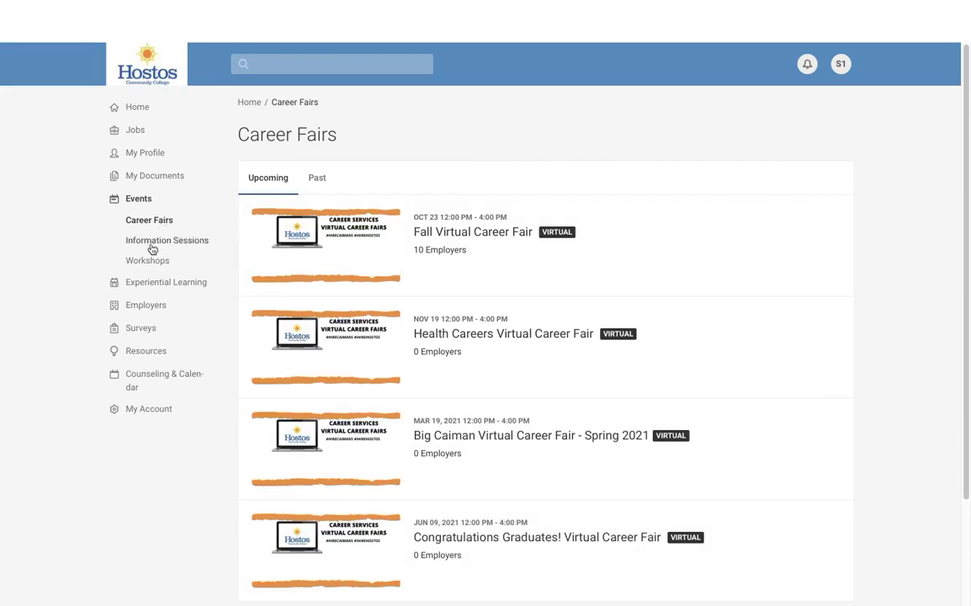
{"action": "left_click", "coordinate": [151, 262]}
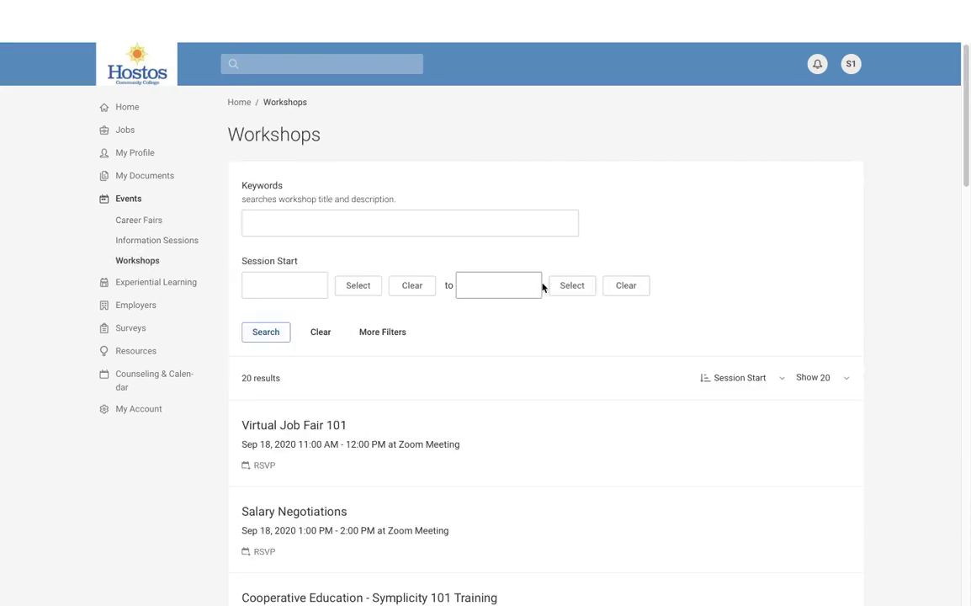
{"action": "scroll", "coordinate": [531, 448], "scroll_direction": "down", "scroll_amount": 1}
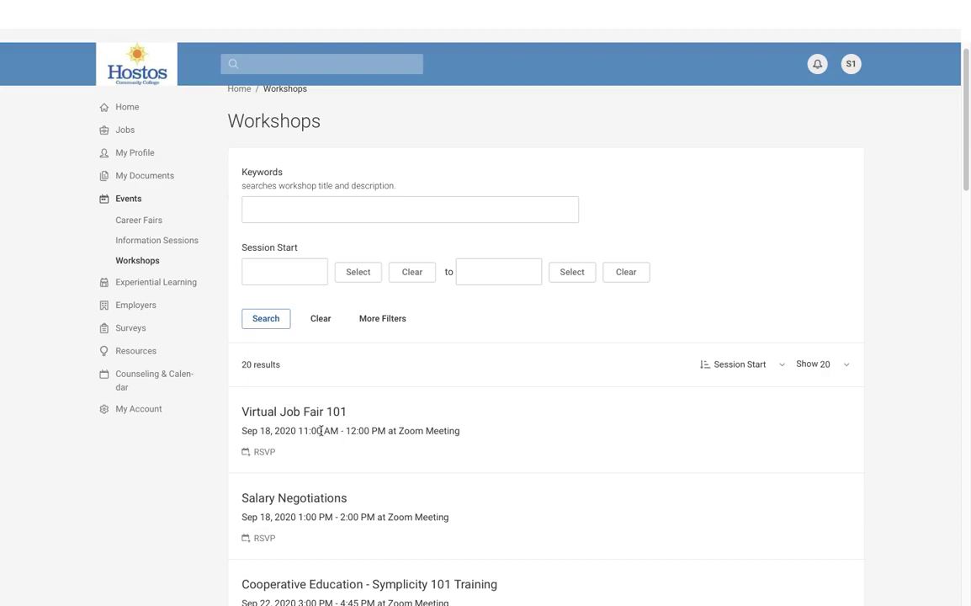
Open the Exp. Learning Application form and expand the Employers menu.
{"action": "left_click", "coordinate": [150, 285]}
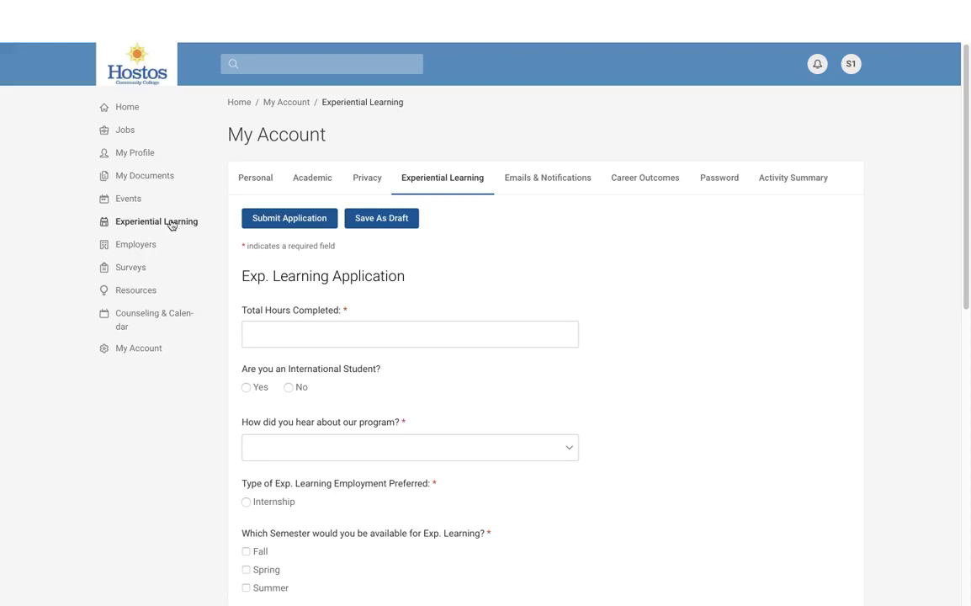
{"action": "left_click", "coordinate": [129, 253]}
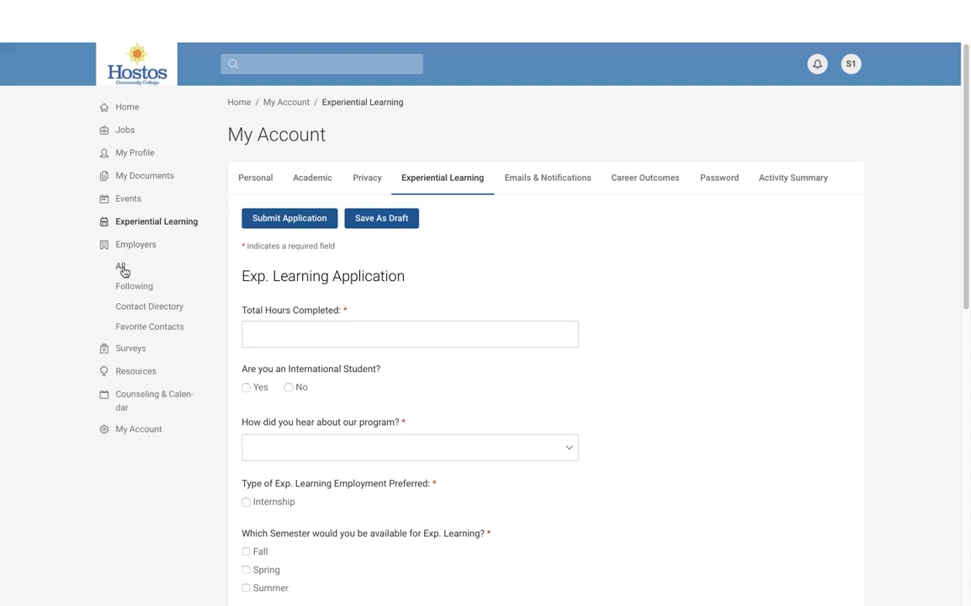
{"action": "left_click", "coordinate": [122, 268]}
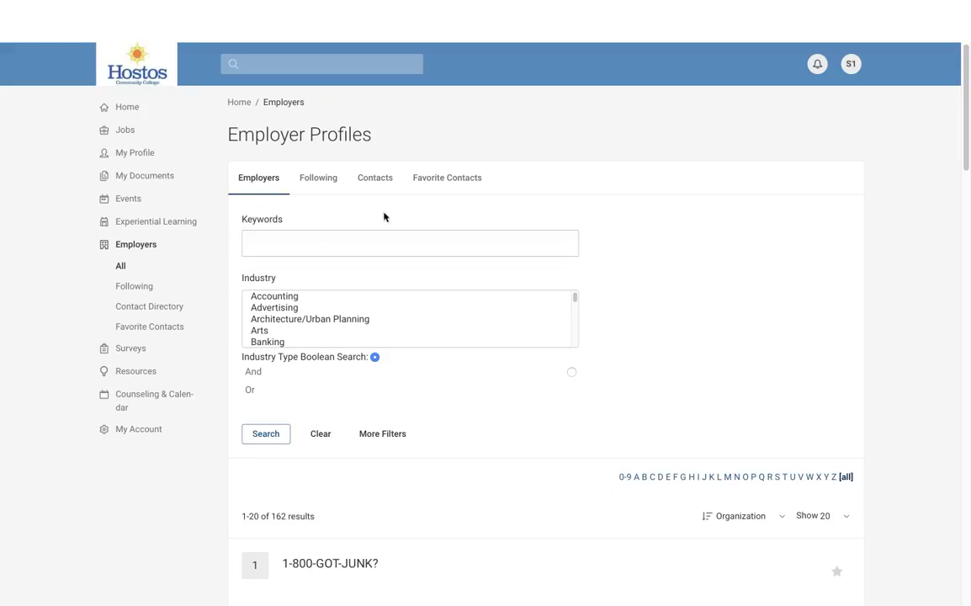
{"action": "left_click", "coordinate": [264, 242]}
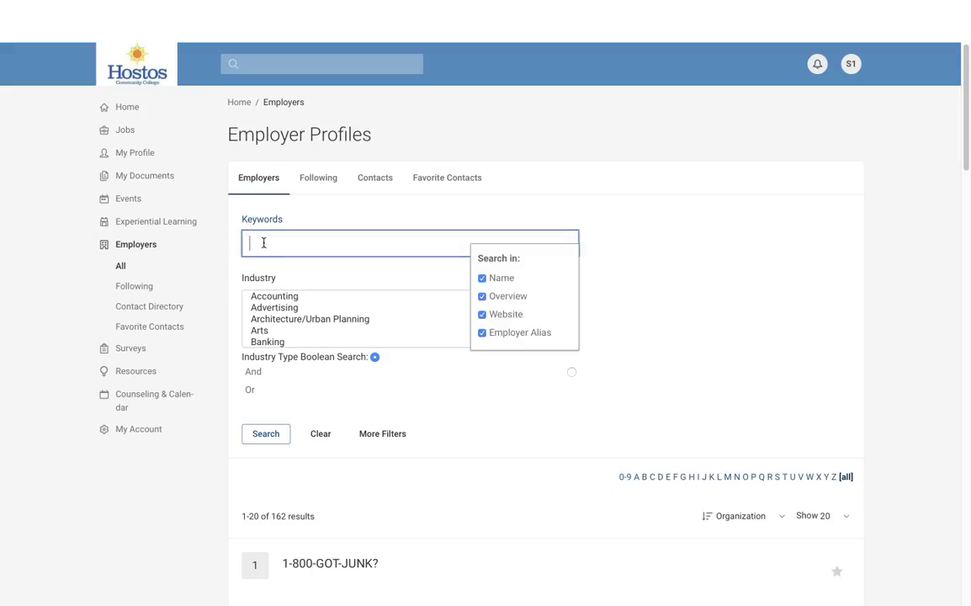
{"action": "left_click_drag", "start_coordinate": [277, 278], "coordinate": [238, 278]}
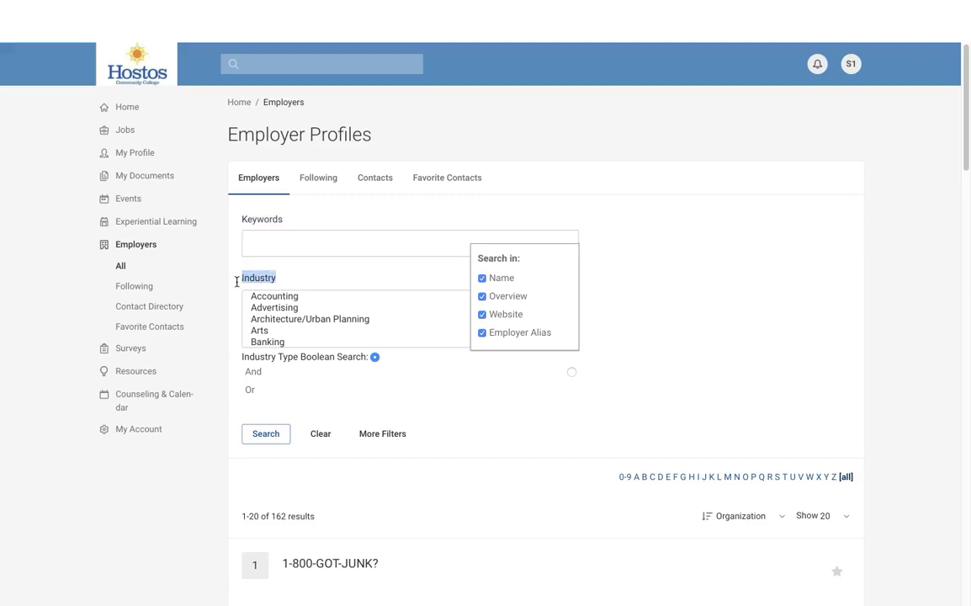
{"action": "scroll", "coordinate": [417, 452], "scroll_direction": "down", "scroll_amount": 1}
{"action": "scroll", "coordinate": [417, 453], "scroll_direction": "down", "scroll_amount": 8}
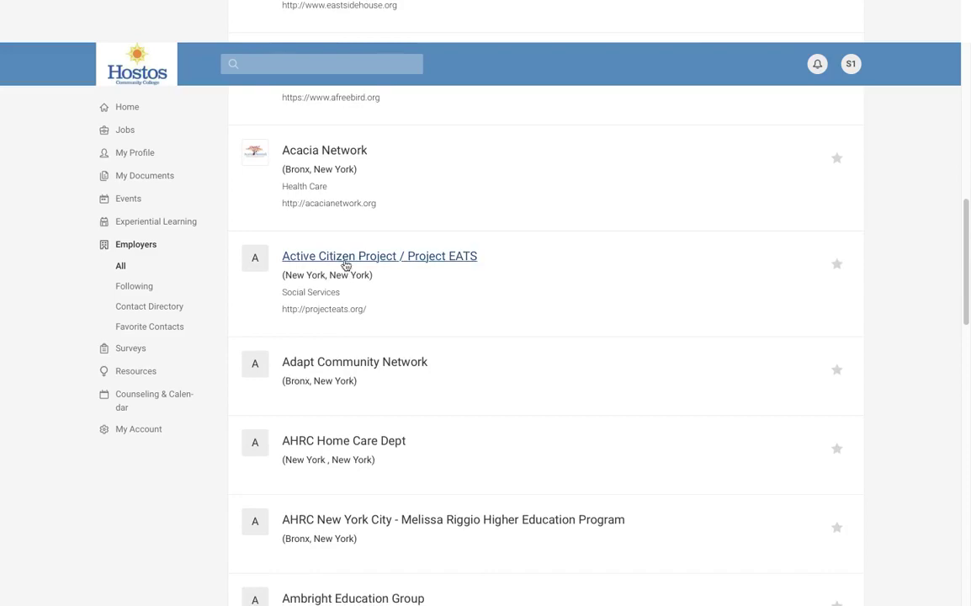
{"action": "scroll", "coordinate": [354, 460], "scroll_direction": "down", "scroll_amount": 3}
{"action": "scroll", "coordinate": [418, 419], "scroll_direction": "down", "scroll_amount": 12}
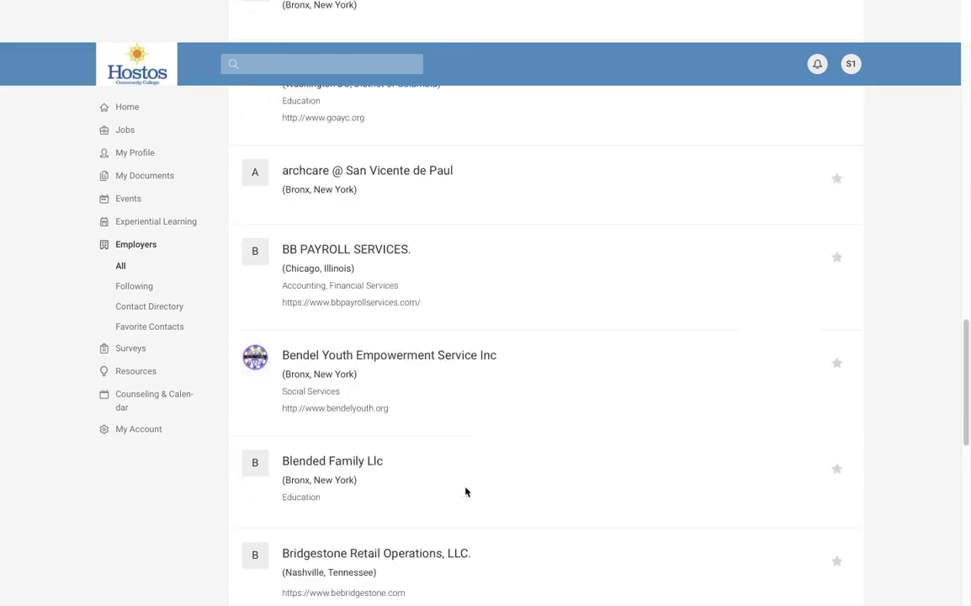
{"action": "scroll", "coordinate": [414, 457], "scroll_direction": "up", "scroll_amount": 20}
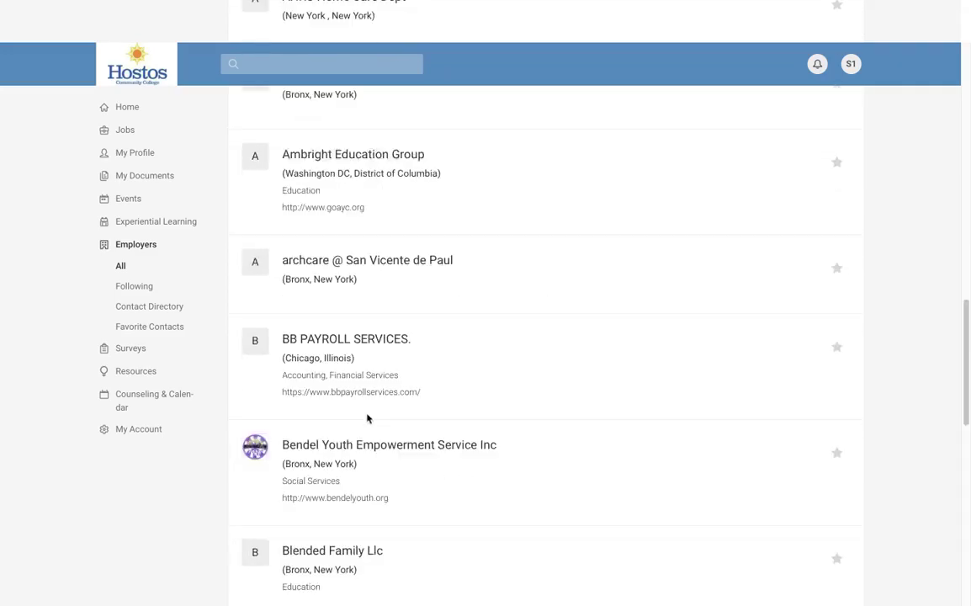
{"action": "scroll", "coordinate": [349, 379], "scroll_direction": "down", "scroll_amount": 1}
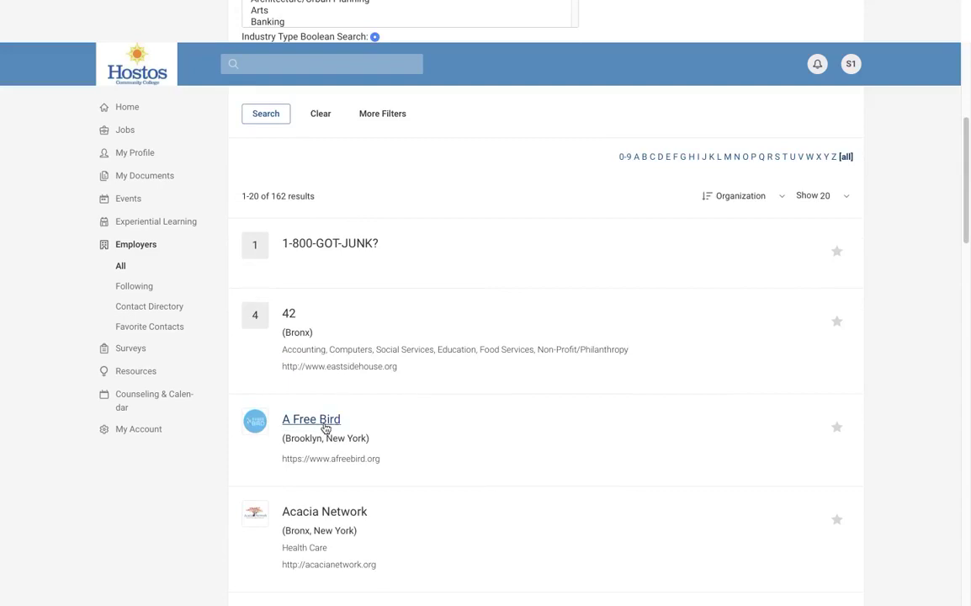
{"action": "left_click", "coordinate": [325, 428]}
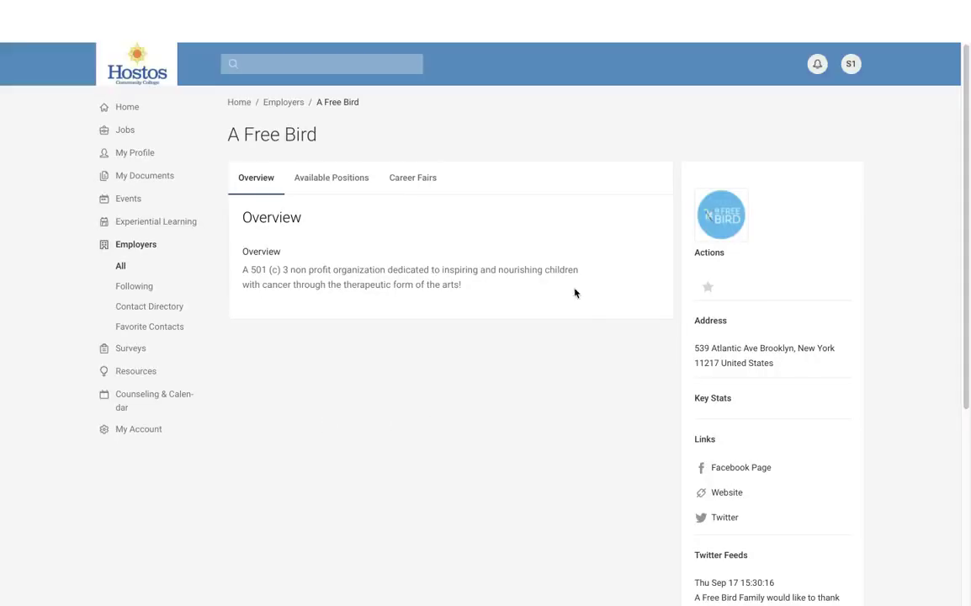
Review A Free Bird's 21 available positions and its Twitter Feeds.
{"action": "left_click", "coordinate": [336, 186]}
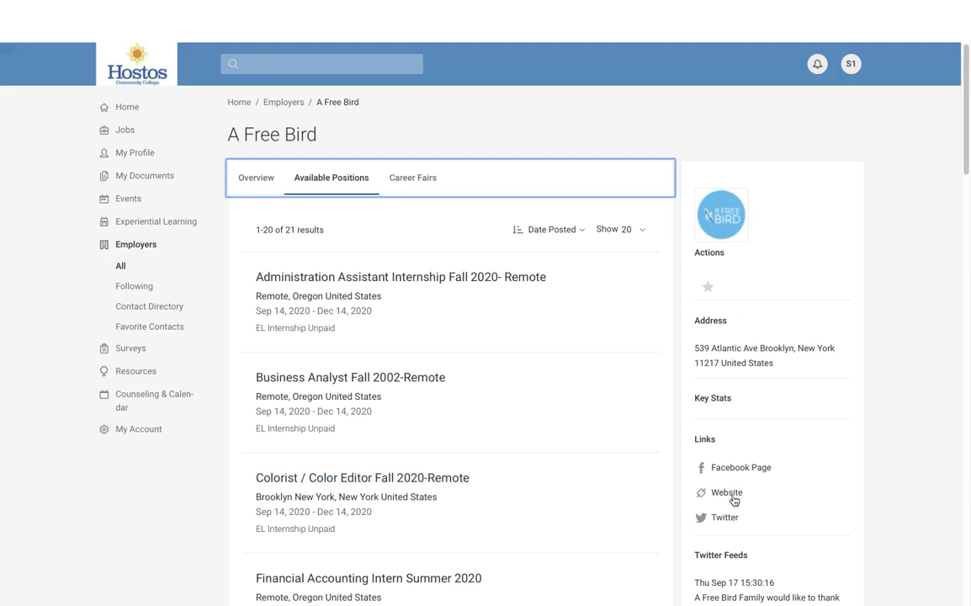
{"action": "scroll", "coordinate": [796, 495], "scroll_direction": "down", "scroll_amount": 1}
{"action": "scroll", "coordinate": [774, 421], "scroll_direction": "down", "scroll_amount": 1}
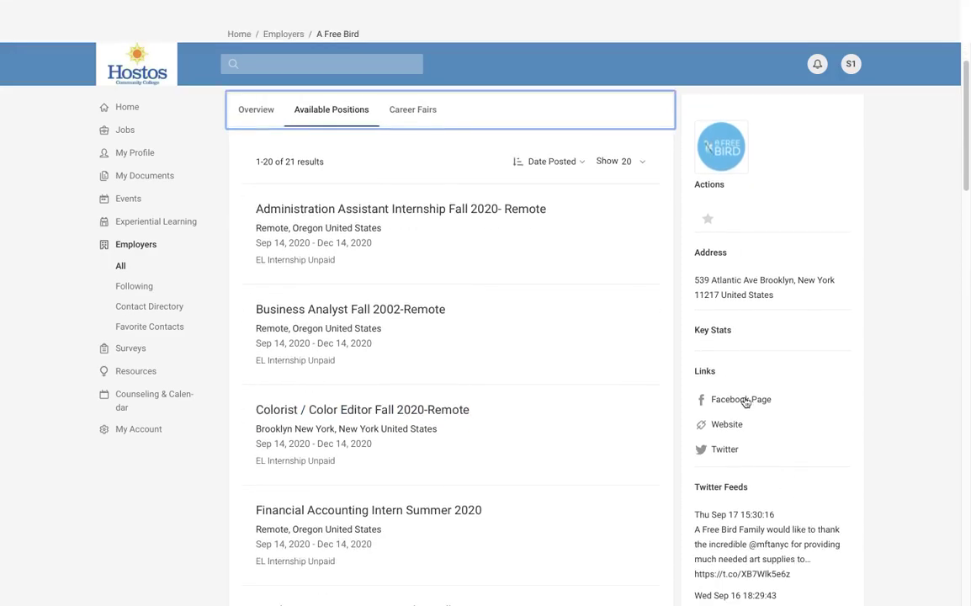
{"action": "scroll", "coordinate": [757, 478], "scroll_direction": "down", "scroll_amount": 3}
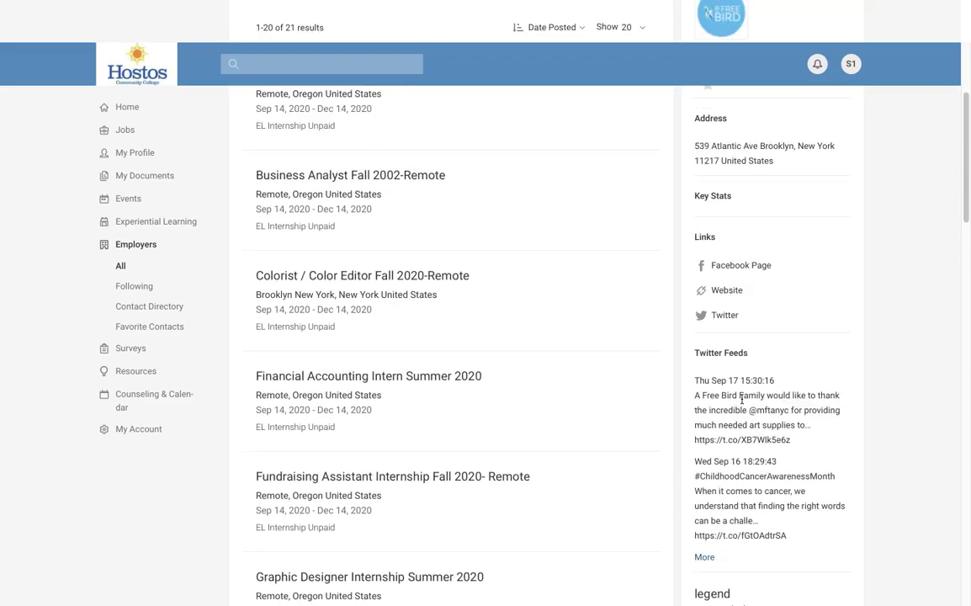
{"action": "left_click_drag", "start_coordinate": [753, 361], "coordinate": [681, 353]}
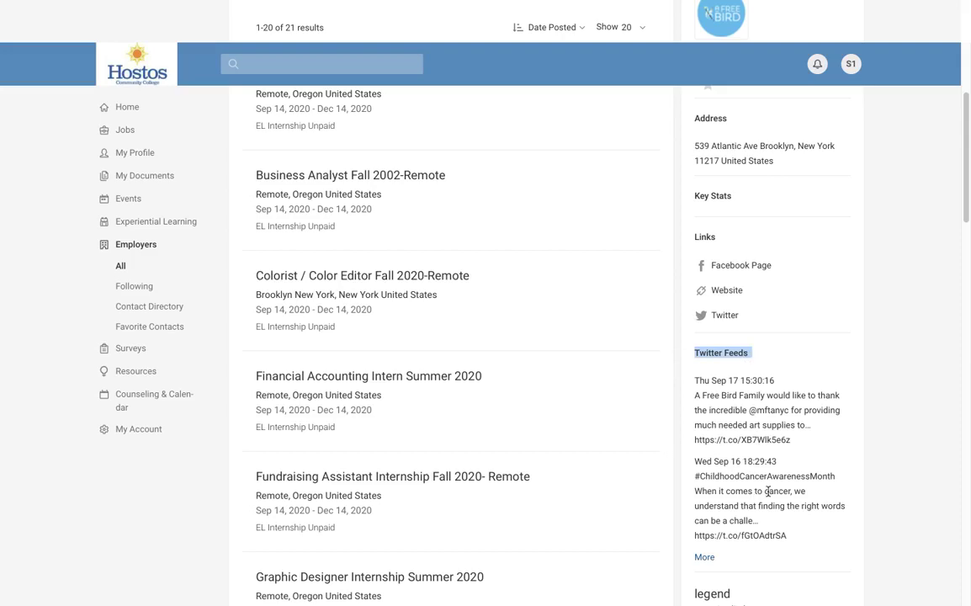
{"action": "scroll", "coordinate": [768, 492], "scroll_direction": "down", "scroll_amount": 3}
{"action": "scroll", "coordinate": [475, 345], "scroll_direction": "up", "scroll_amount": 3}
{"action": "scroll", "coordinate": [482, 363], "scroll_direction": "up", "scroll_amount": 5}
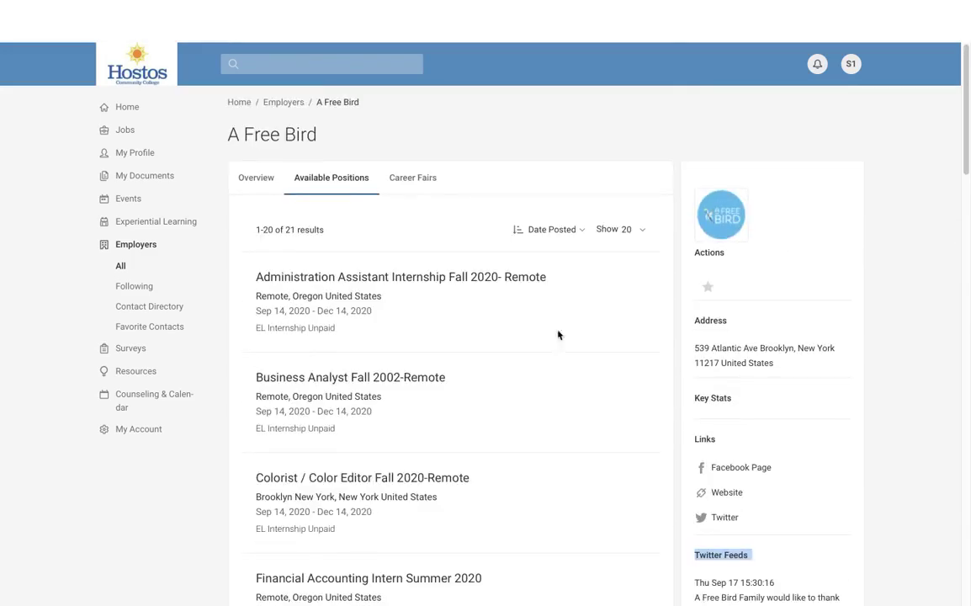
Check A Free Bird's career fairs, return to Overview, then view followed employers.
{"action": "left_click", "coordinate": [422, 183]}
{"action": "left_click", "coordinate": [342, 181]}
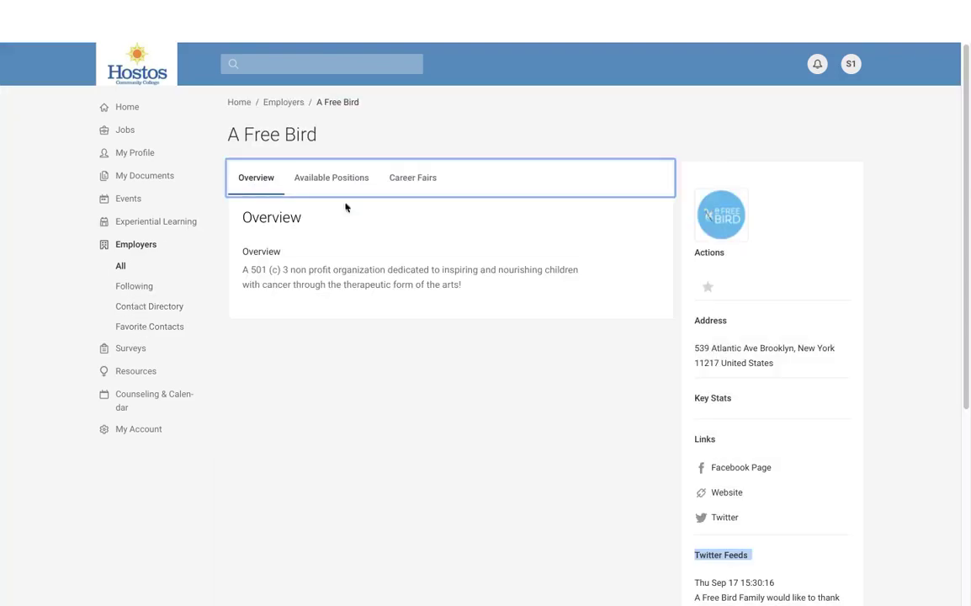
{"action": "left_click", "coordinate": [146, 292]}
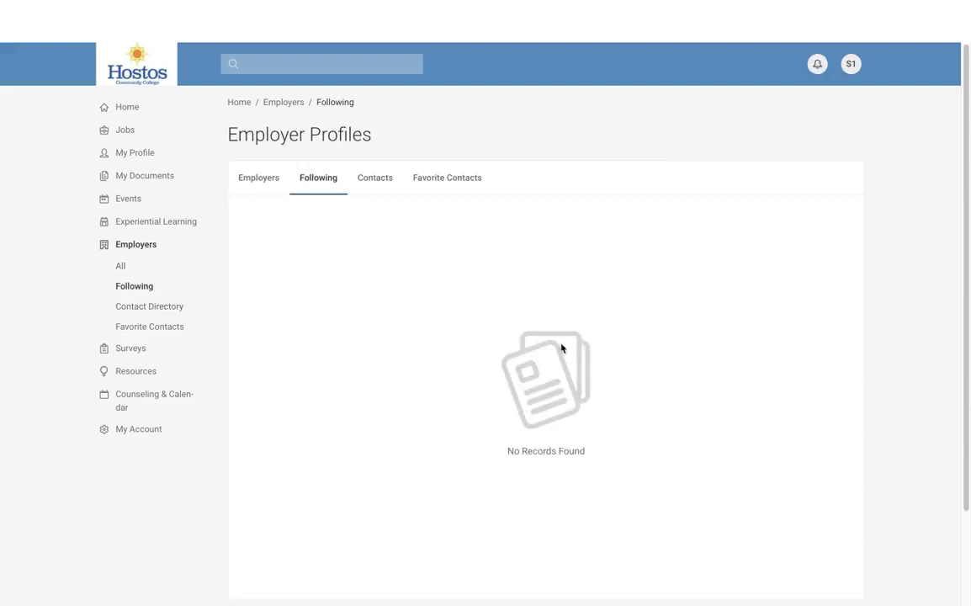
Look over the employer contact directory's search fields and the empty Favorite Contacts.
{"action": "left_click", "coordinate": [168, 314]}
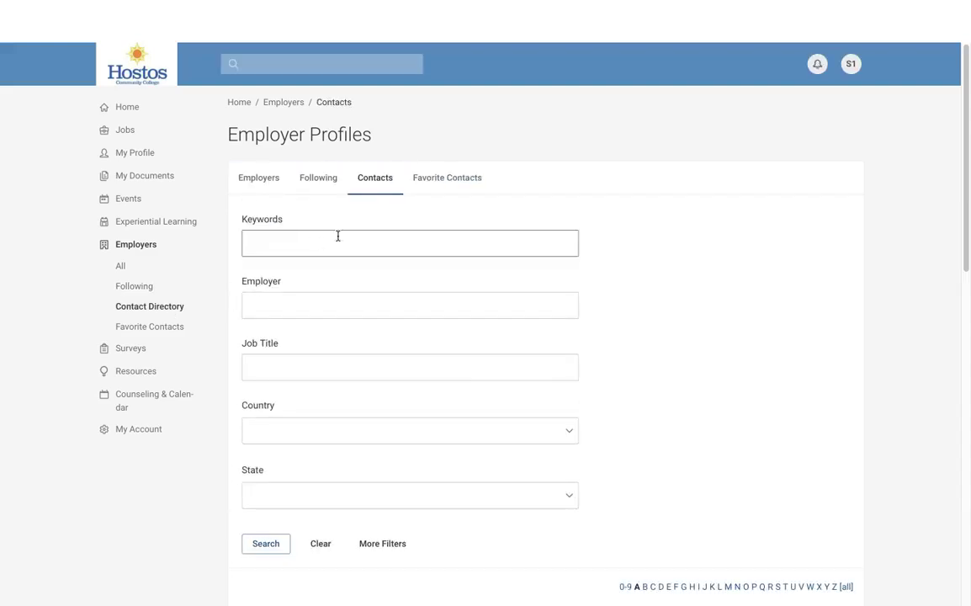
{"action": "left_click", "coordinate": [328, 249]}
{"action": "left_click", "coordinate": [349, 311]}
{"action": "left_click", "coordinate": [376, 358]}
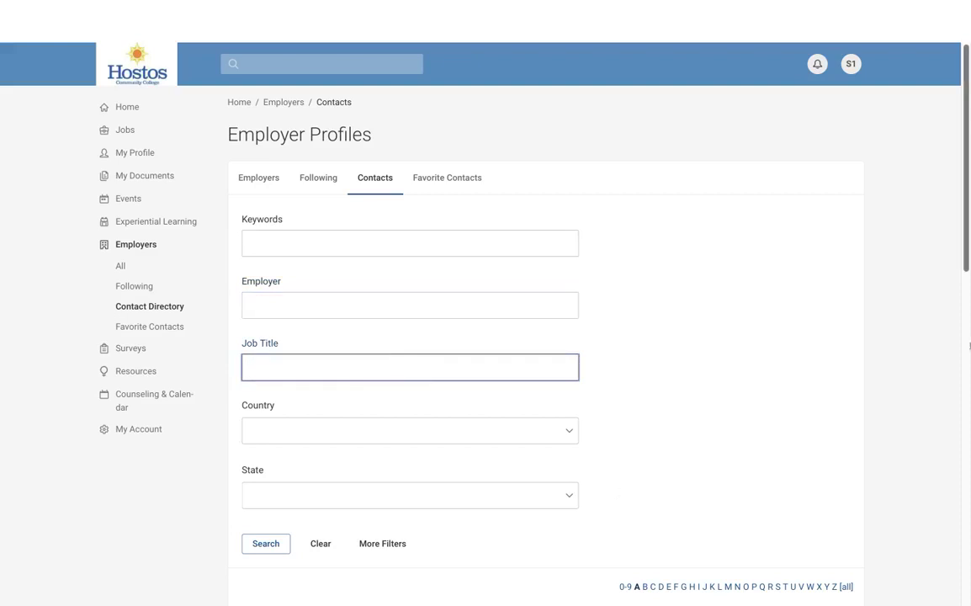
{"action": "left_click", "coordinate": [160, 334]}
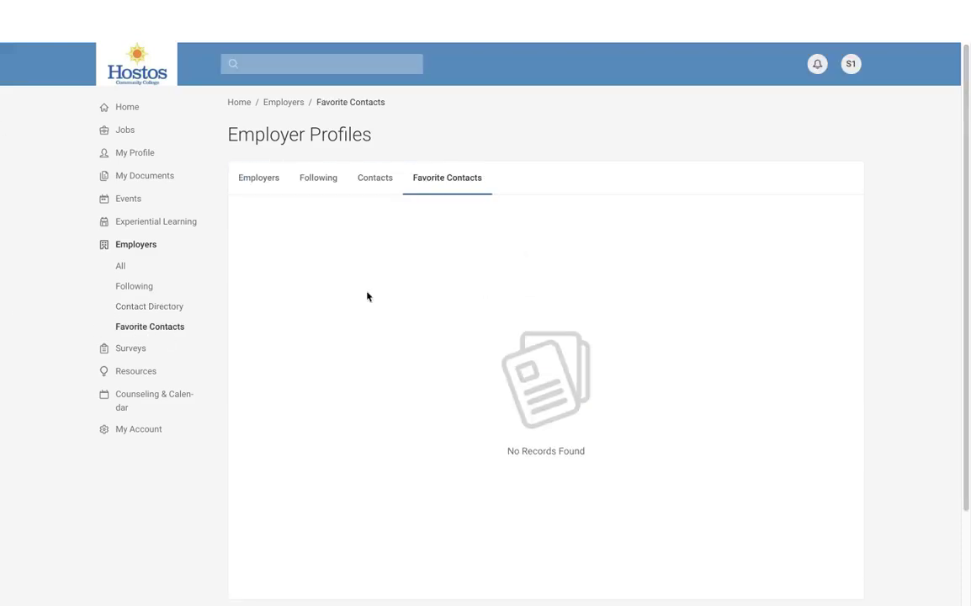
List all 162 employers, starting from 1-800-GOT-JUNK?
{"action": "left_click", "coordinate": [127, 248]}
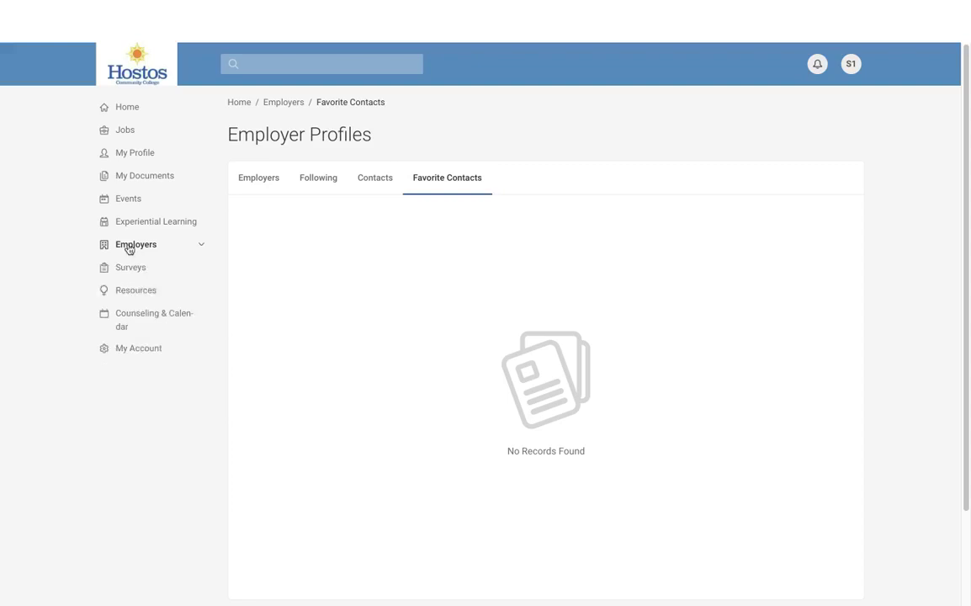
{"action": "left_click", "coordinate": [129, 248]}
{"action": "left_click", "coordinate": [120, 266]}
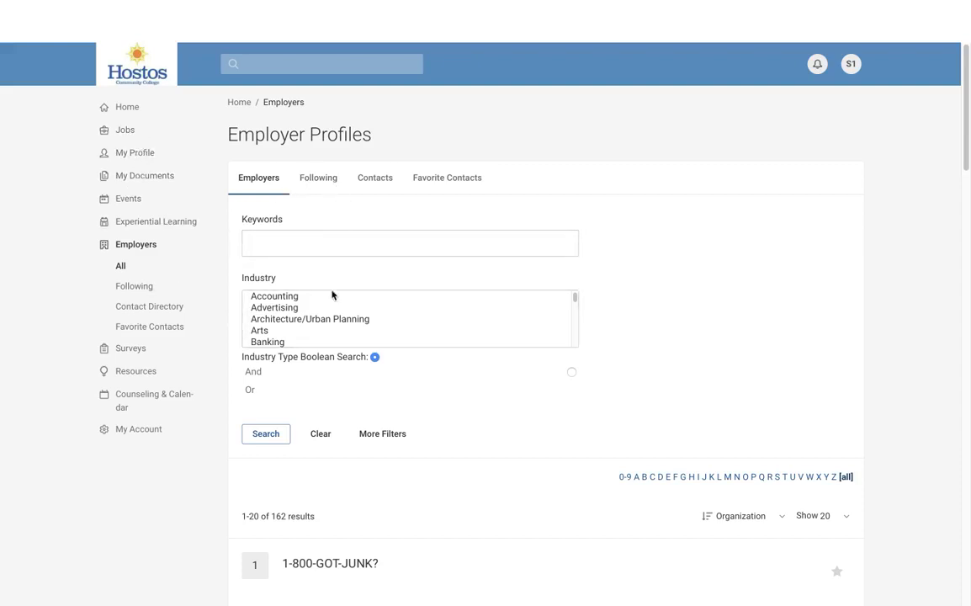
{"action": "left_click", "coordinate": [122, 246]}
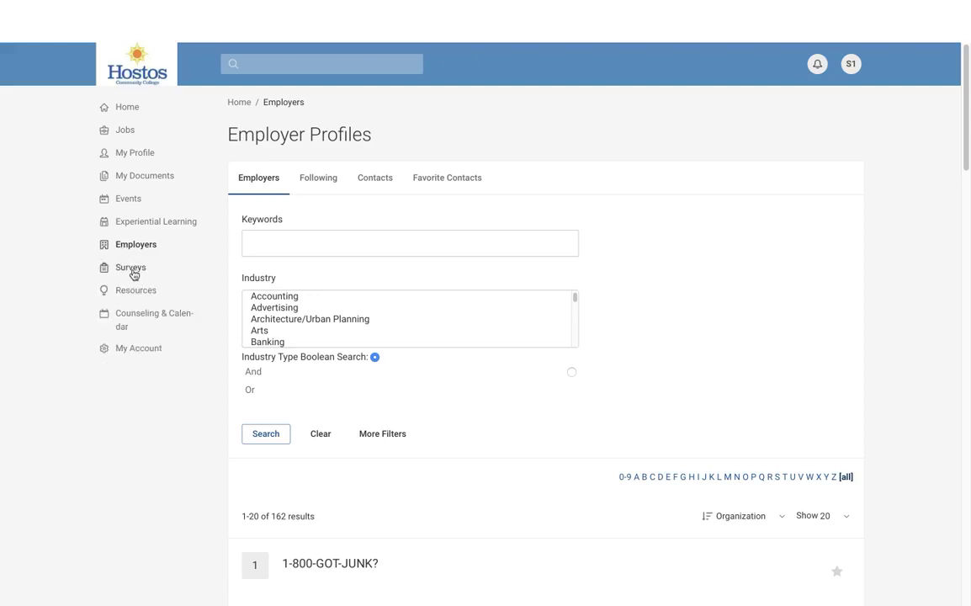
Open the Career Services Survey from the Surveys page and scroll through its blank form.
{"action": "left_click", "coordinate": [132, 269]}
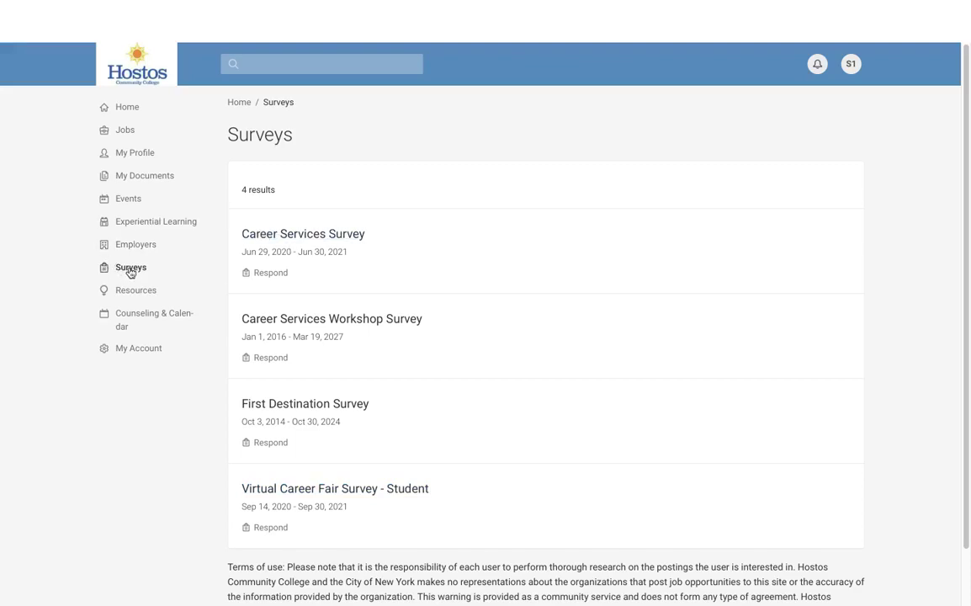
{"action": "left_click", "coordinate": [320, 242]}
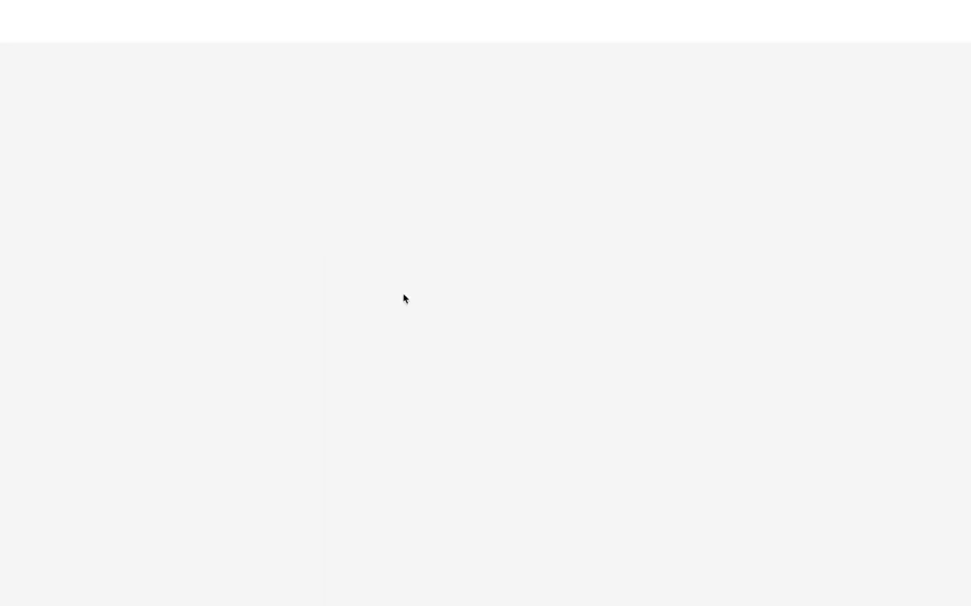
{"action": "scroll", "coordinate": [538, 429], "scroll_direction": "down", "scroll_amount": 5}
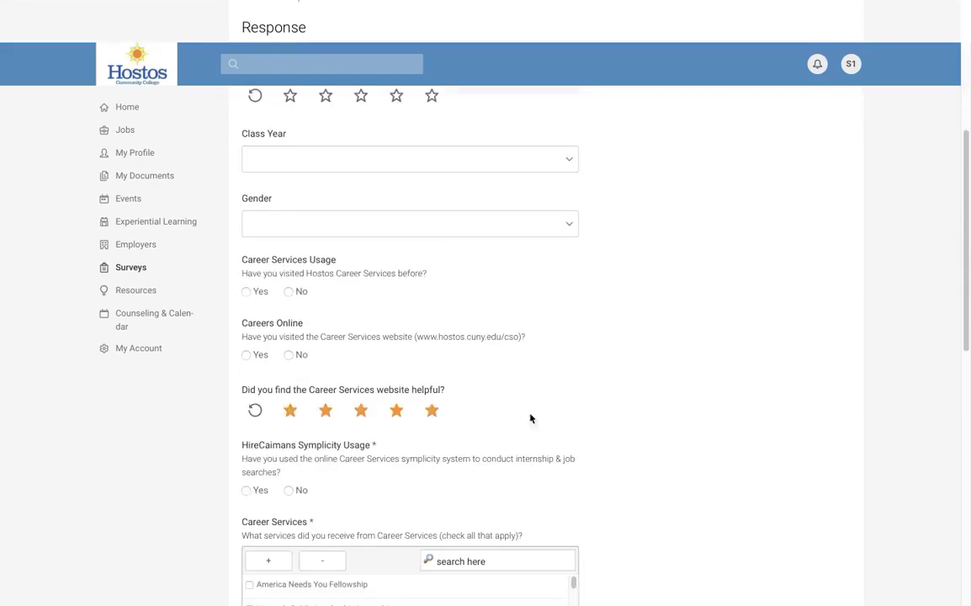
{"action": "scroll", "coordinate": [698, 396], "scroll_direction": "down", "scroll_amount": 4}
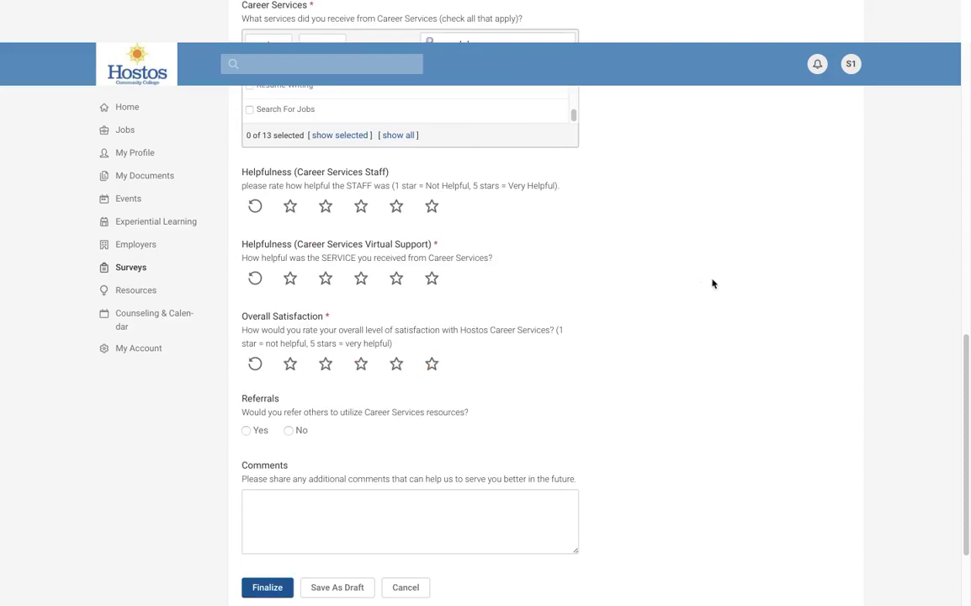
{"action": "scroll", "coordinate": [676, 292], "scroll_direction": "up", "scroll_amount": 1}
{"action": "scroll", "coordinate": [677, 300], "scroll_direction": "up", "scroll_amount": 3}
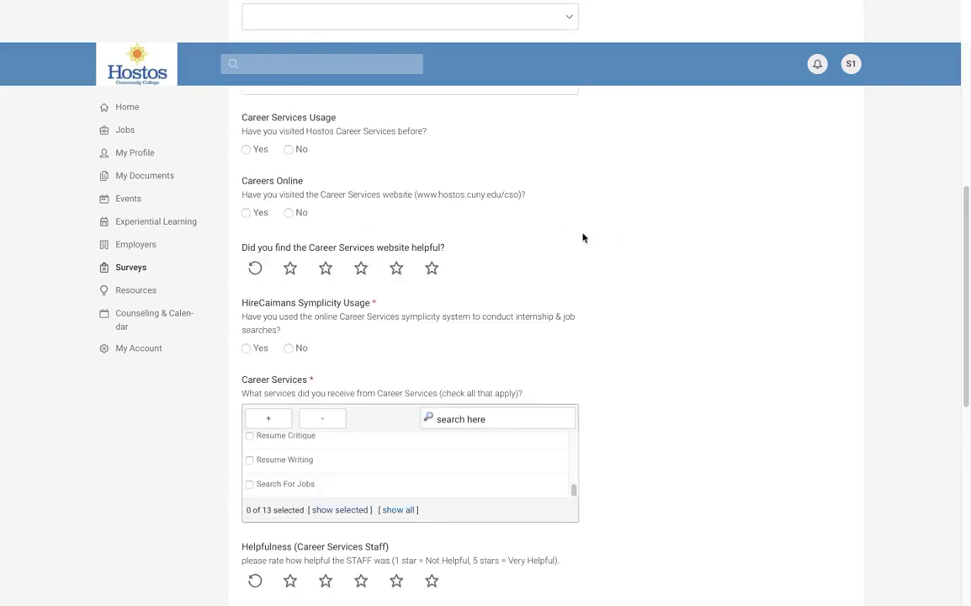
{"action": "scroll", "coordinate": [311, 171], "scroll_direction": "up", "scroll_amount": 1}
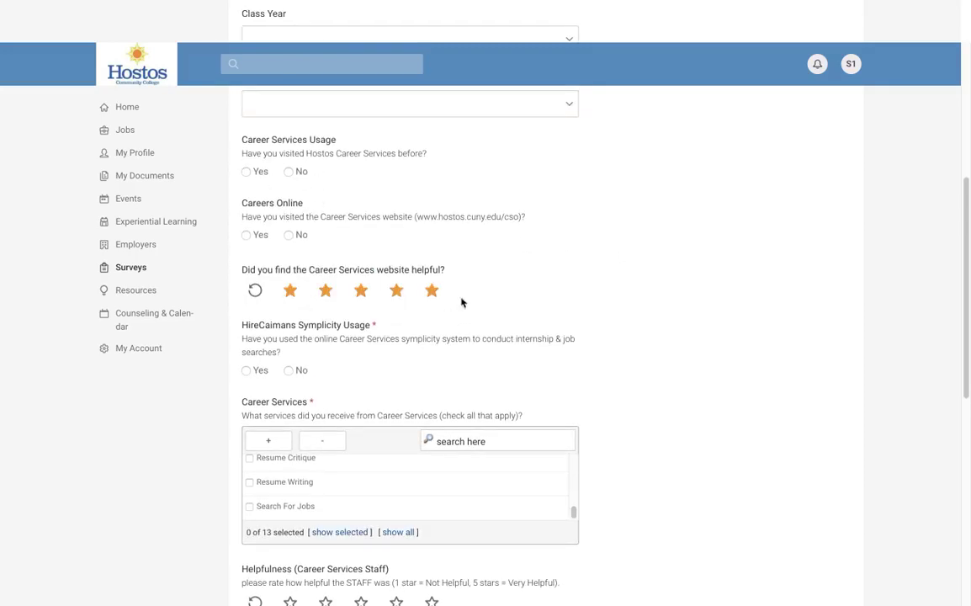
{"action": "scroll", "coordinate": [577, 399], "scroll_direction": "down", "scroll_amount": 1}
{"action": "scroll", "coordinate": [555, 402], "scroll_direction": "down", "scroll_amount": 2}
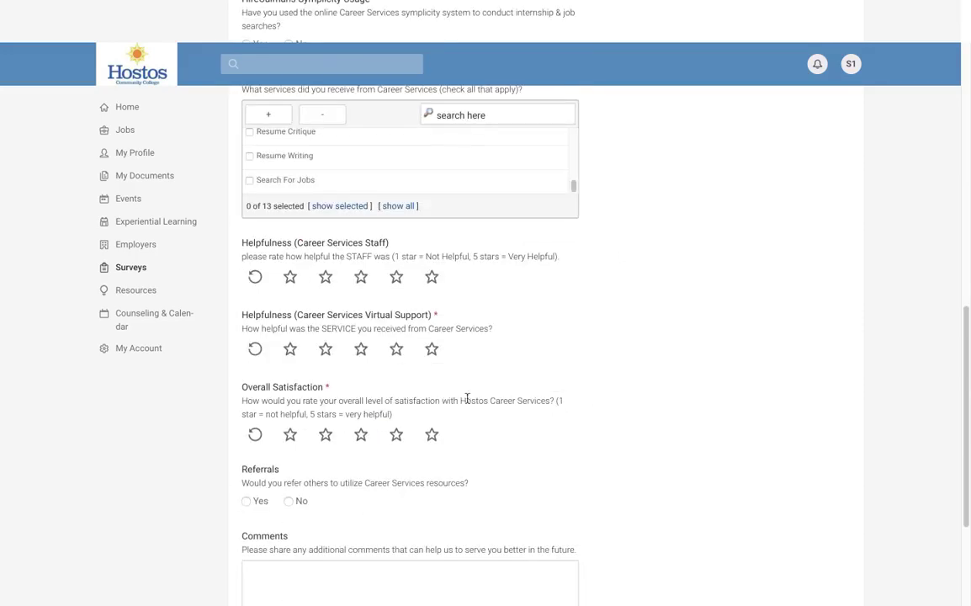
{"action": "scroll", "coordinate": [594, 403], "scroll_direction": "down", "scroll_amount": 2}
{"action": "scroll", "coordinate": [593, 403], "scroll_direction": "up", "scroll_amount": 8}
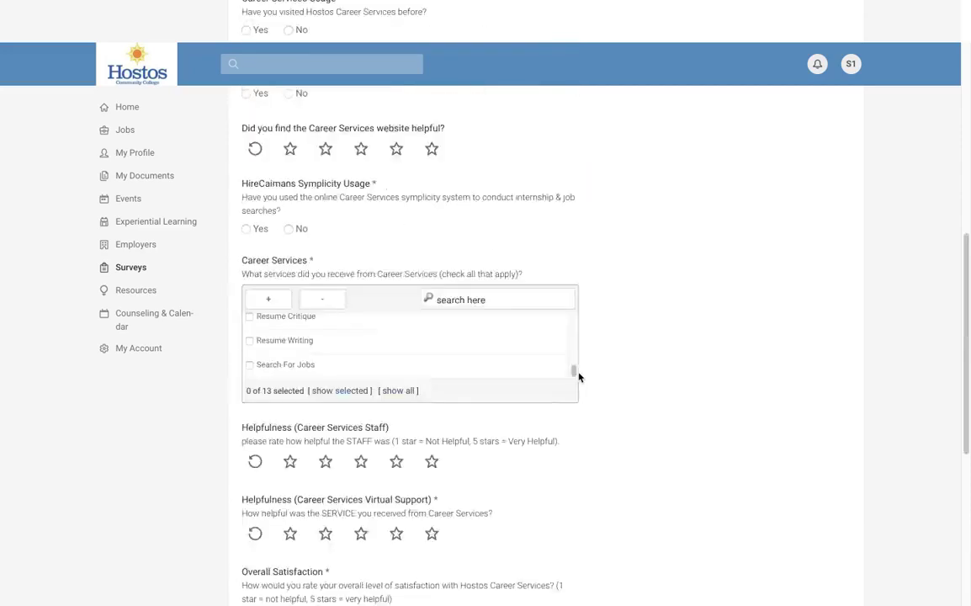
Expand Resources, visit the empty Pathways page, then open Career Explorer's Popular Careers and Leading Industries.
{"action": "left_click", "coordinate": [131, 291]}
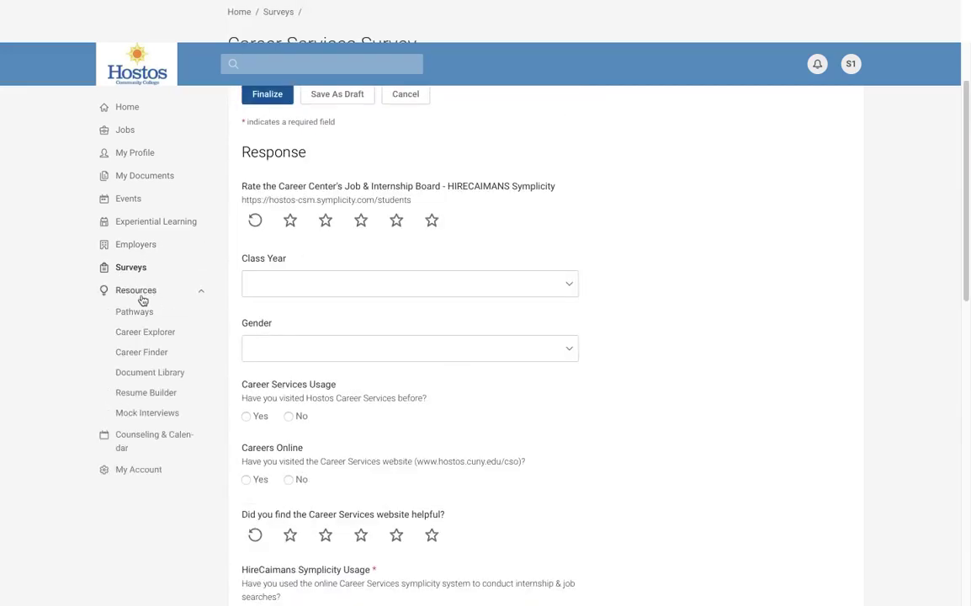
{"action": "left_click", "coordinate": [136, 295]}
{"action": "left_click", "coordinate": [137, 294]}
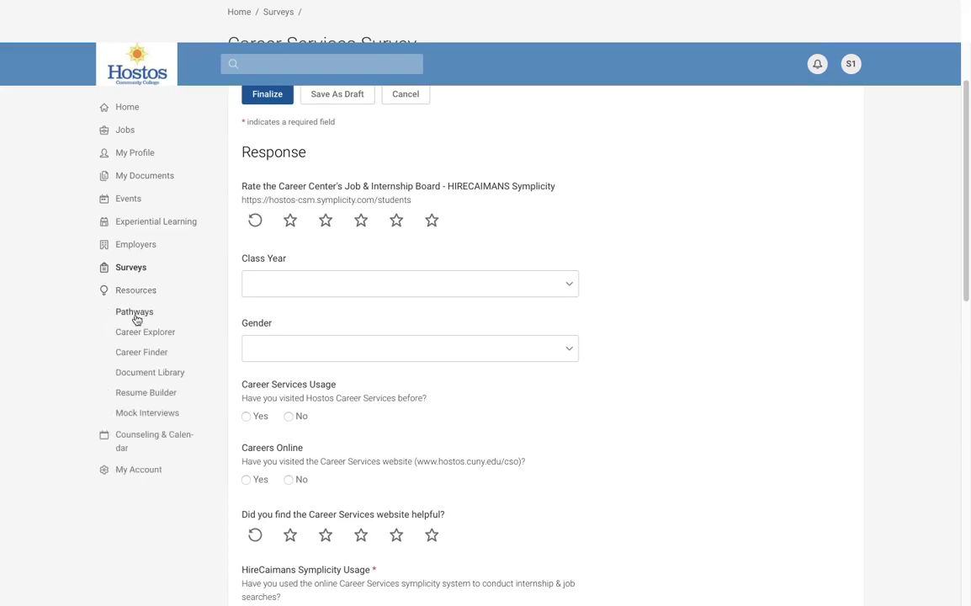
{"action": "left_click", "coordinate": [135, 314]}
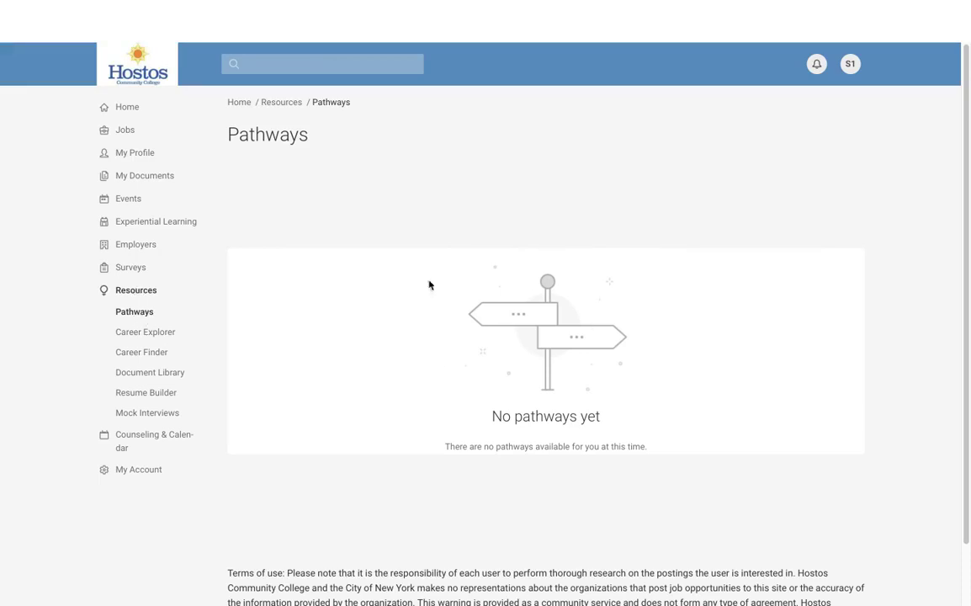
{"action": "left_click", "coordinate": [144, 335]}
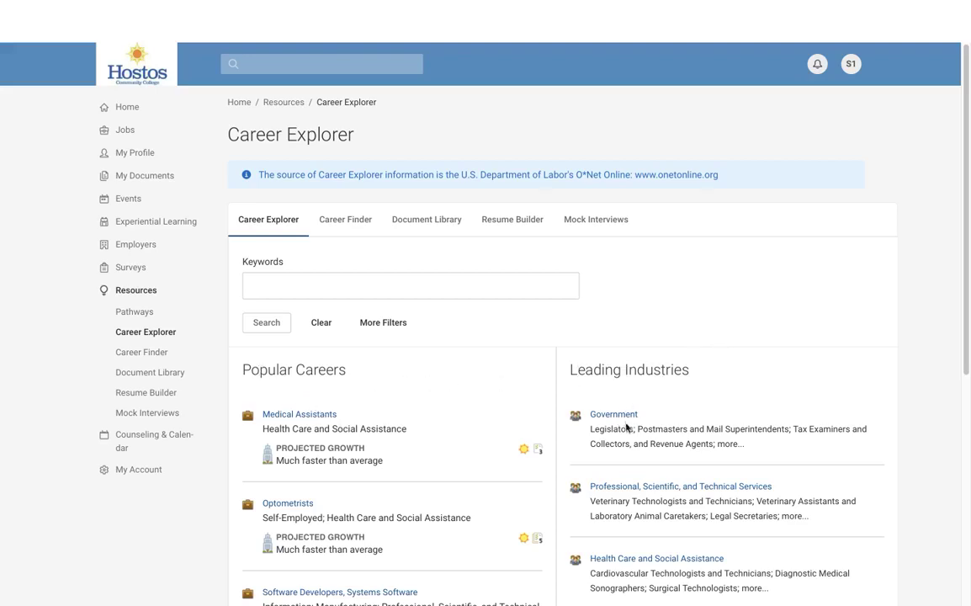
Review the Software Developers, Systems Software profile, with its Bright outlook and $99000 average salary.
{"action": "scroll", "coordinate": [673, 496], "scroll_direction": "down", "scroll_amount": 1}
{"action": "scroll", "coordinate": [673, 495], "scroll_direction": "down", "scroll_amount": 2}
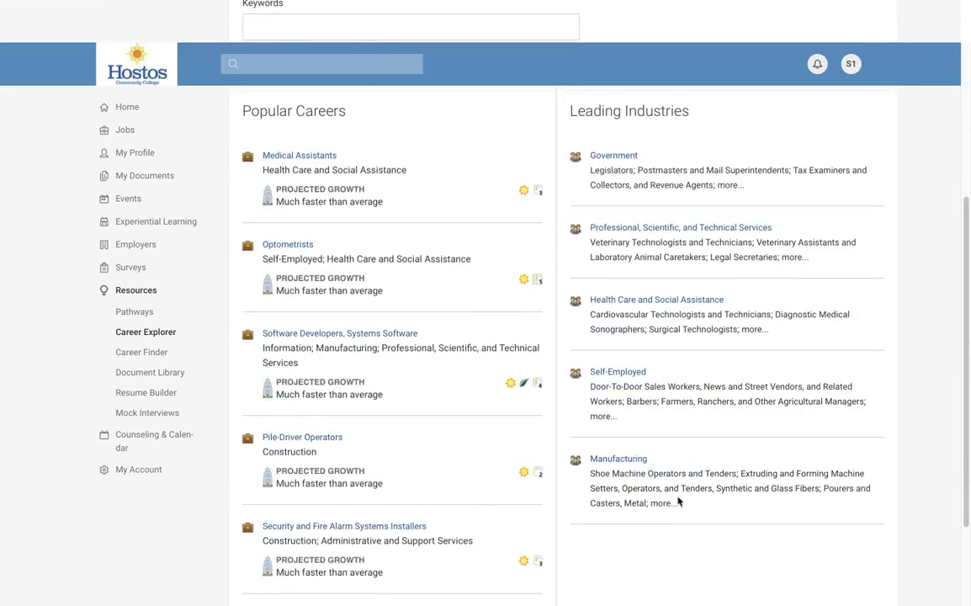
{"action": "left_click", "coordinate": [316, 336]}
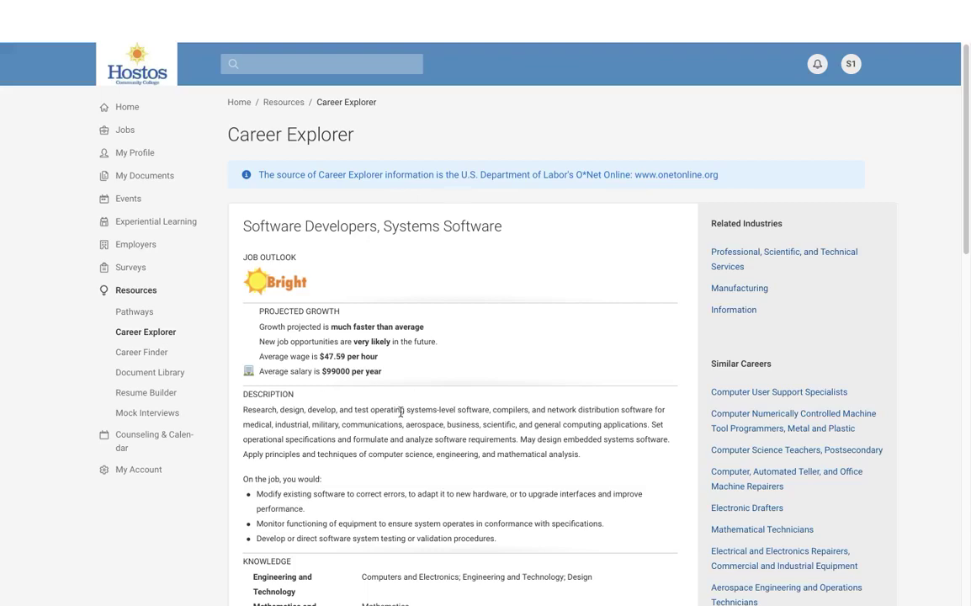
{"action": "scroll", "coordinate": [472, 503], "scroll_direction": "down", "scroll_amount": 3}
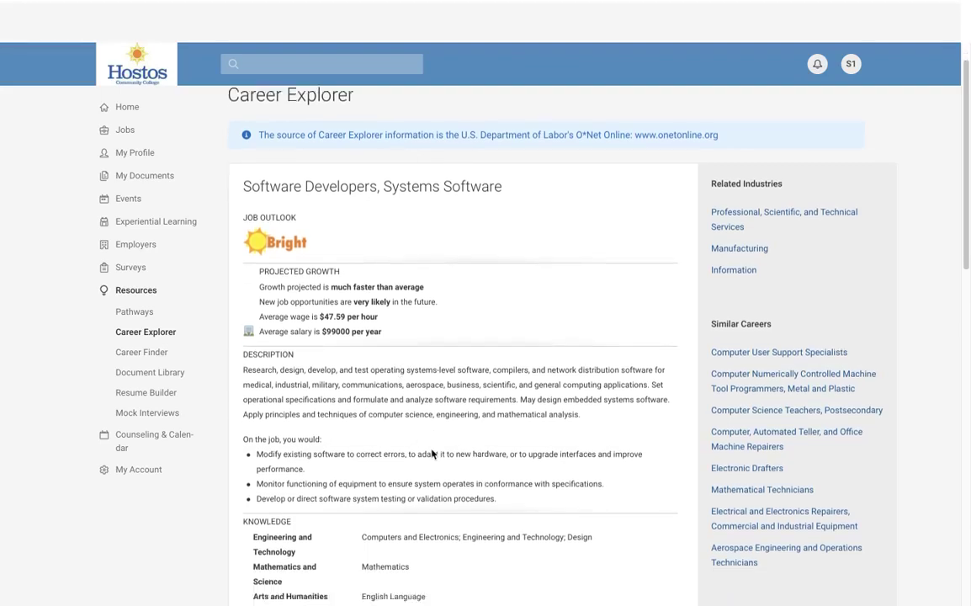
{"action": "scroll", "coordinate": [433, 455], "scroll_direction": "down", "scroll_amount": 7}
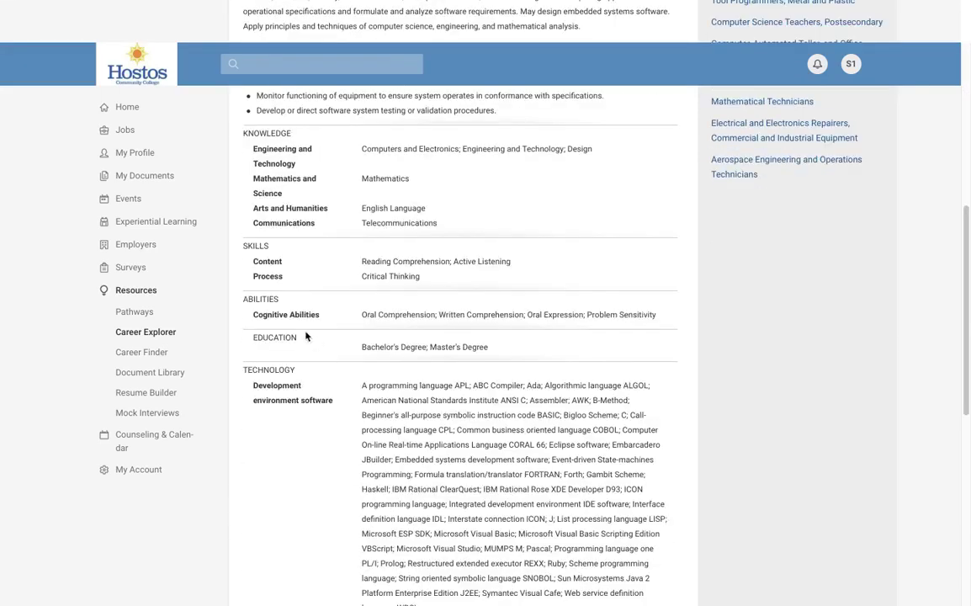
{"action": "scroll", "coordinate": [523, 491], "scroll_direction": "down", "scroll_amount": 3}
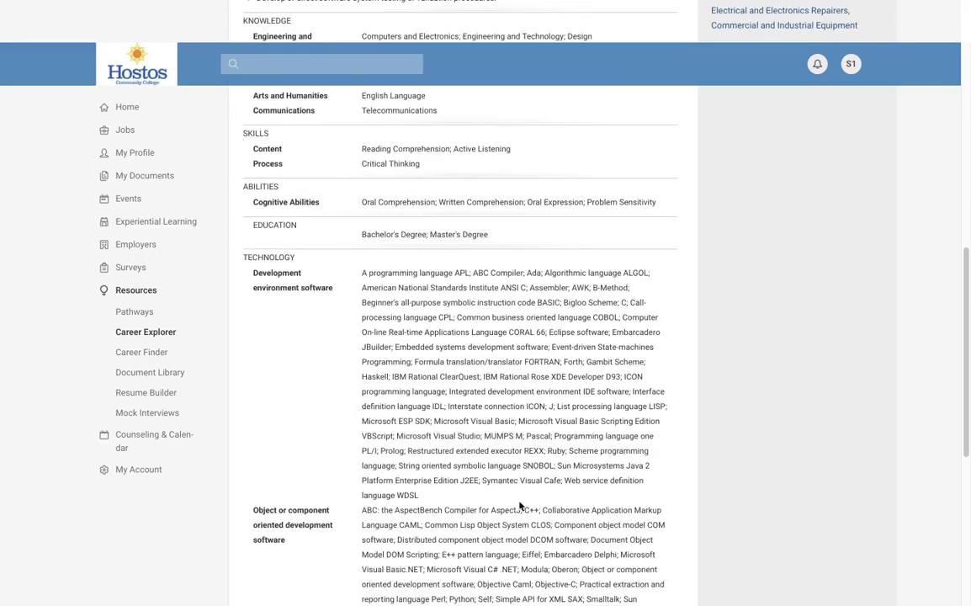
{"action": "scroll", "coordinate": [511, 502], "scroll_direction": "down", "scroll_amount": 5}
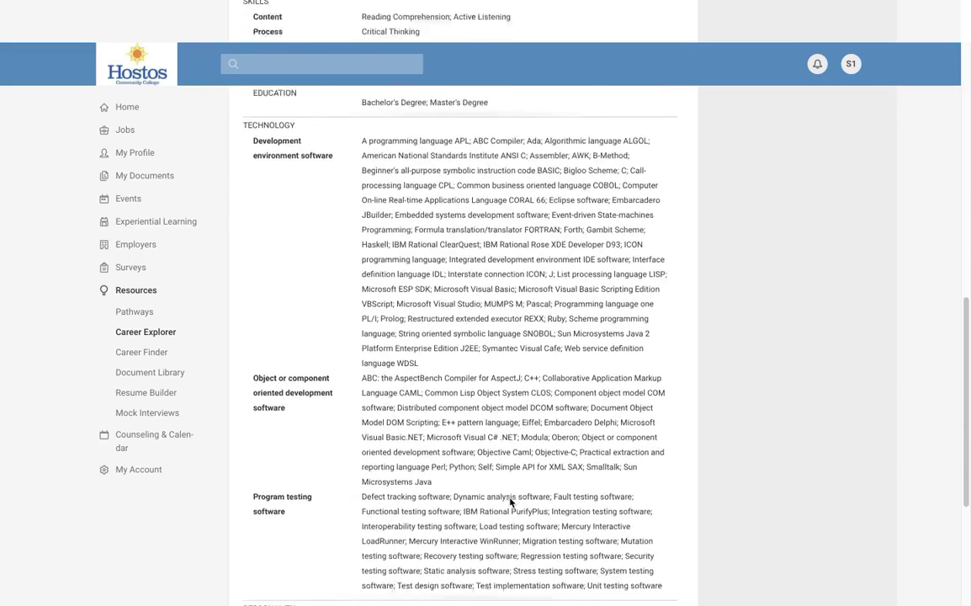
{"action": "scroll", "coordinate": [446, 483], "scroll_direction": "down", "scroll_amount": 2}
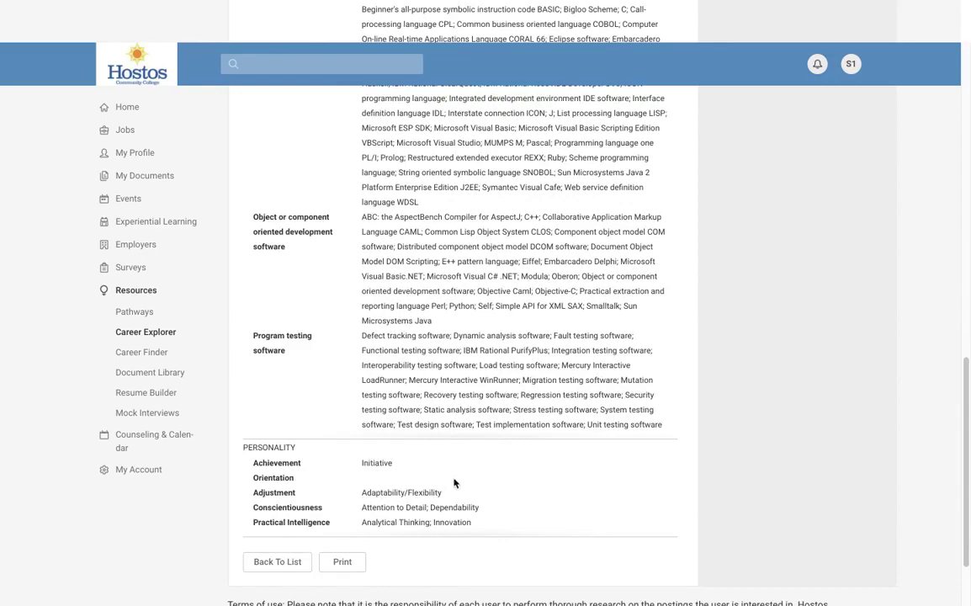
{"action": "scroll", "coordinate": [477, 465], "scroll_direction": "up", "scroll_amount": 15}
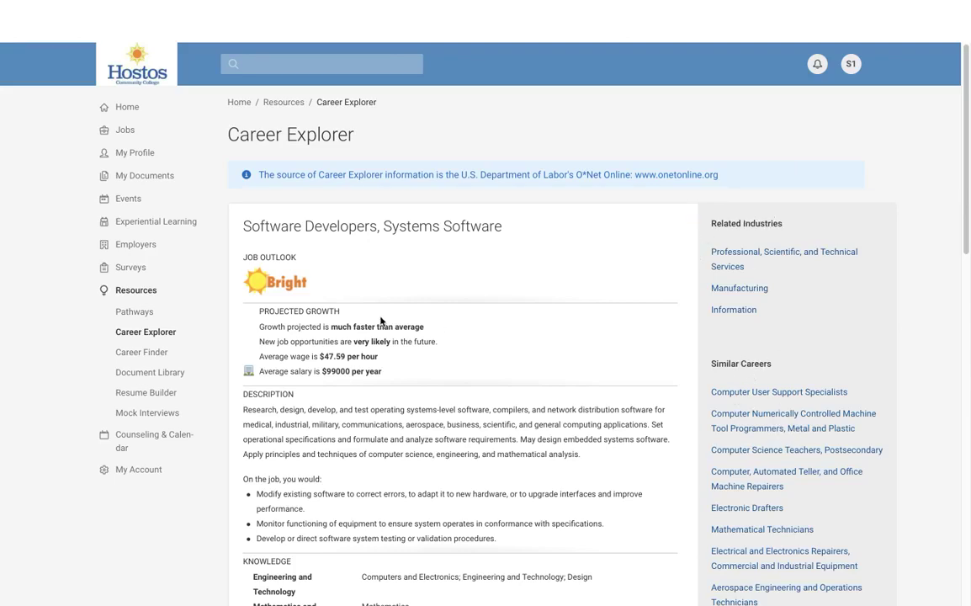
Open Career Finder and start the 62-question interest profiler at question 1, Build kitchen cabinets.
{"action": "left_click", "coordinate": [143, 352]}
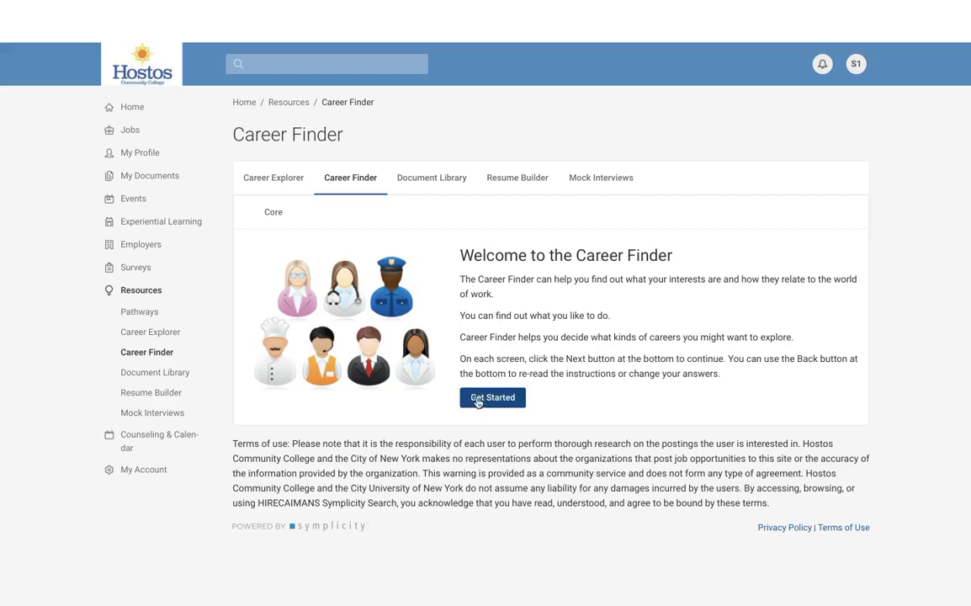
{"action": "left_click_drag", "start_coordinate": [680, 254], "coordinate": [576, 257]}
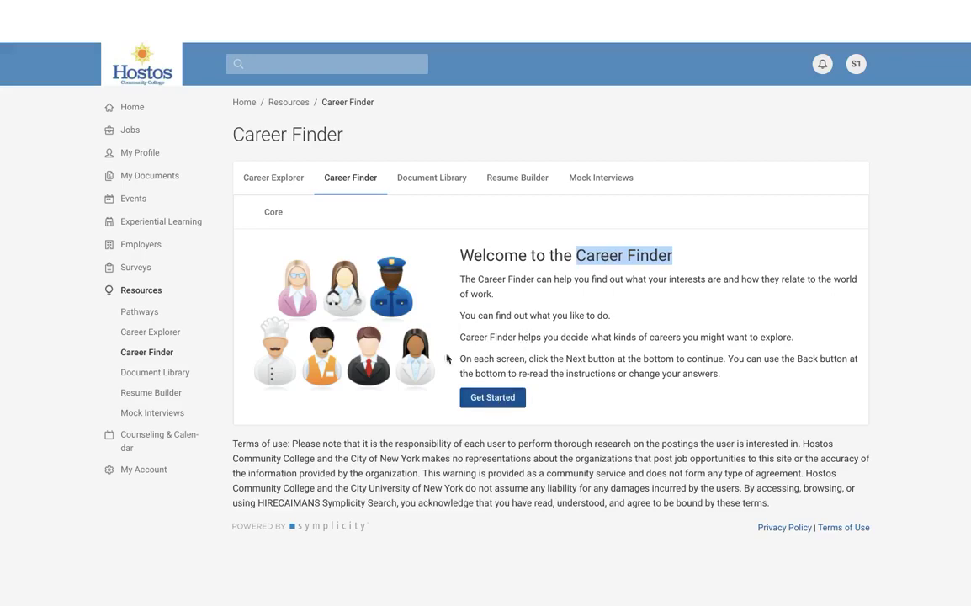
{"action": "left_click", "coordinate": [495, 398]}
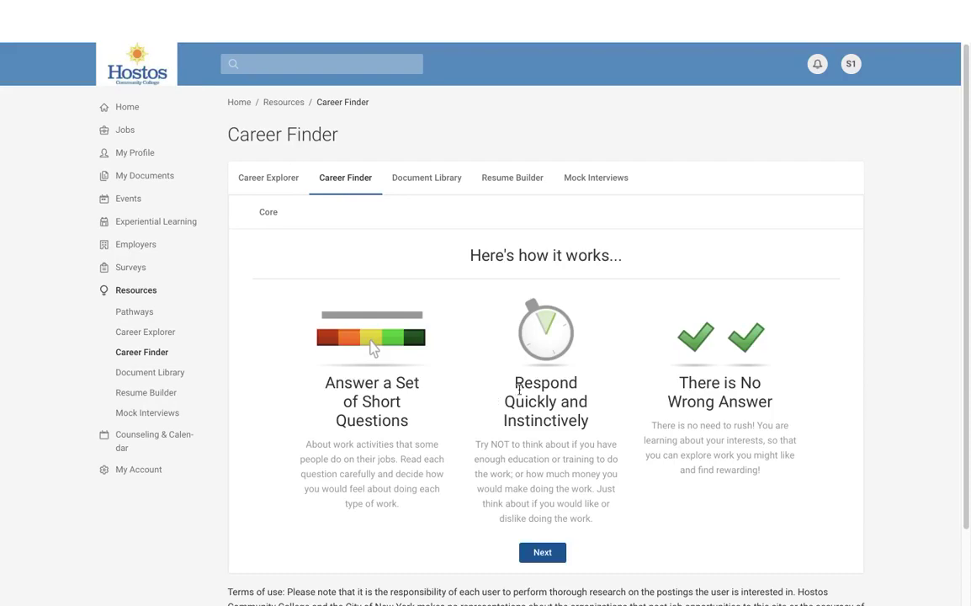
{"action": "left_click", "coordinate": [541, 553]}
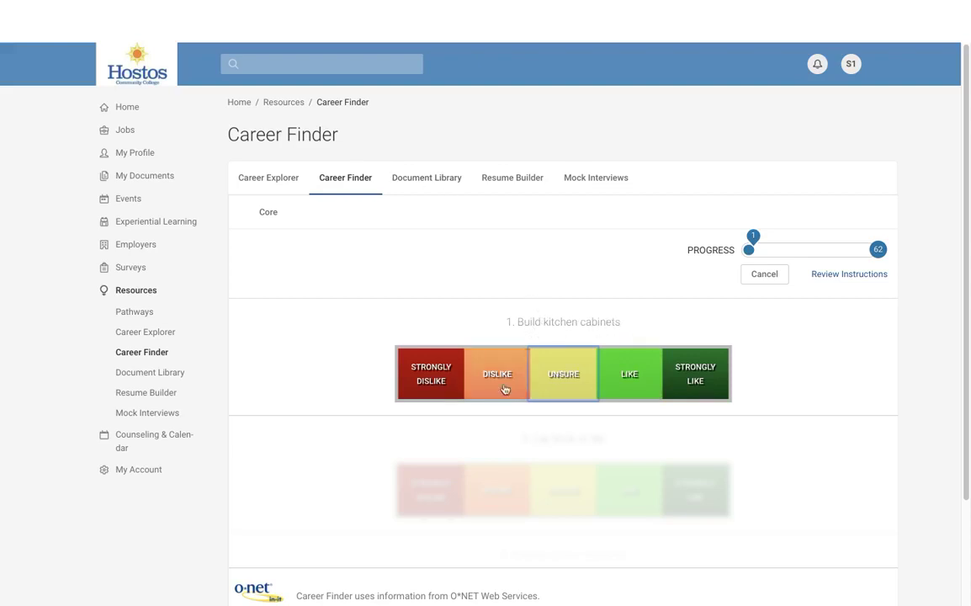
Rate Career Finder questions 1–14, from Build kitchen cabinets through developing spreadsheets.
{"action": "left_click", "coordinate": [438, 380]}
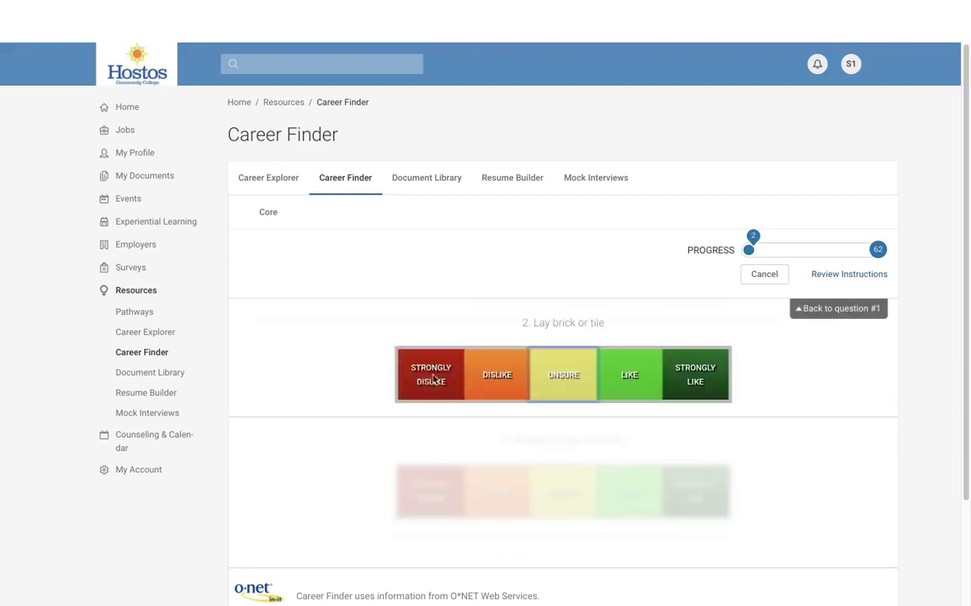
{"action": "left_click", "coordinate": [503, 379]}
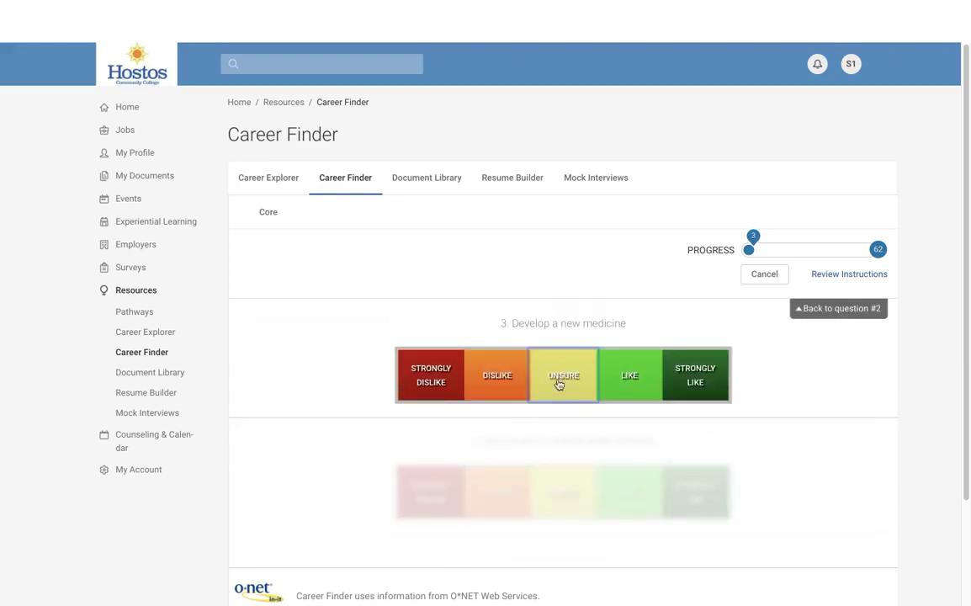
{"action": "left_click", "coordinate": [555, 381]}
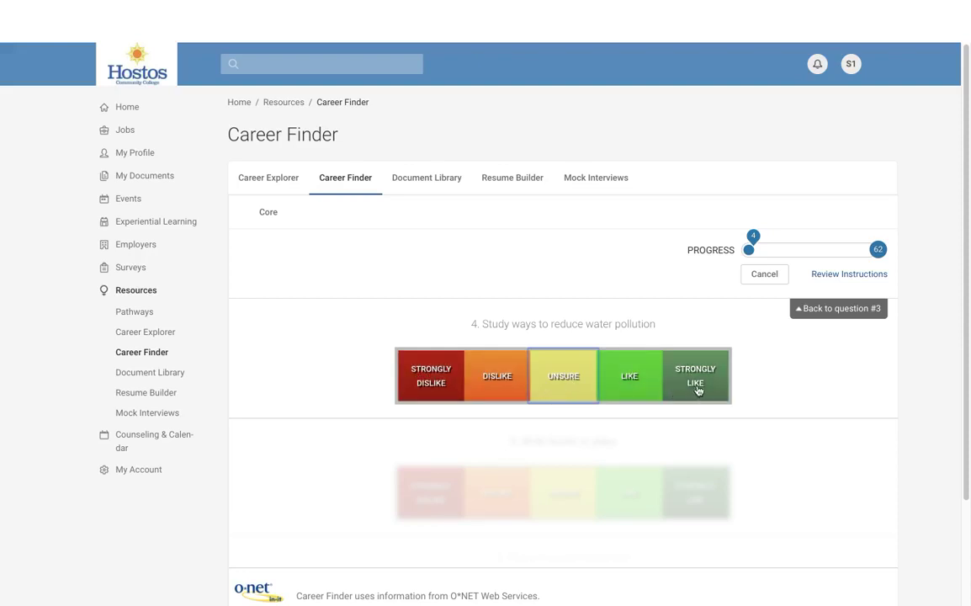
{"action": "left_click", "coordinate": [494, 392]}
{"action": "left_click", "coordinate": [451, 383]}
{"action": "left_click", "coordinate": [462, 400]}
{"action": "left_click", "coordinate": [499, 394]}
{"action": "left_click", "coordinate": [693, 395]}
{"action": "left_click", "coordinate": [694, 401]}
{"action": "left_click", "coordinate": [692, 388]}
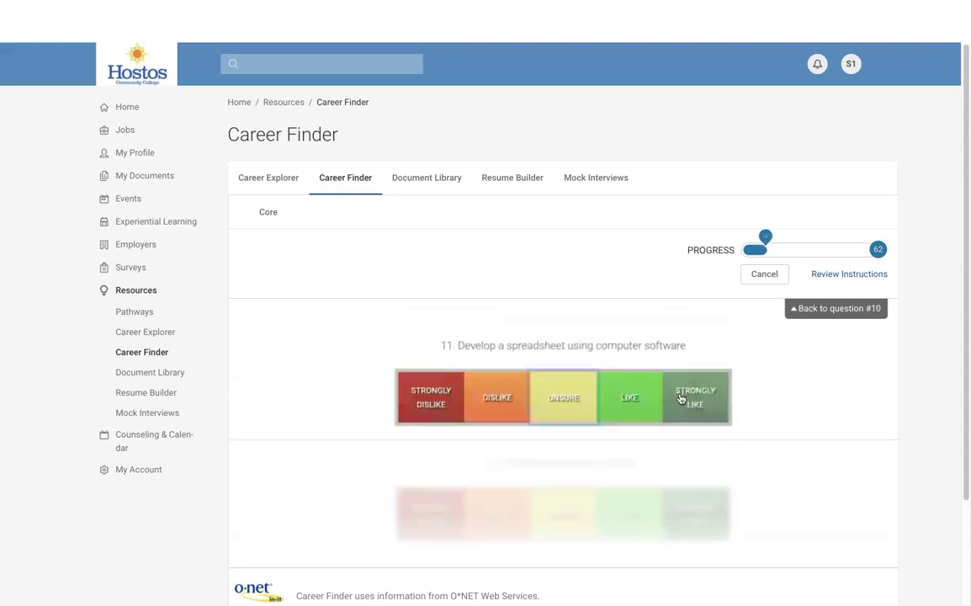
{"action": "left_click", "coordinate": [433, 393]}
{"action": "left_click", "coordinate": [433, 397]}
{"action": "left_click", "coordinate": [436, 397]}
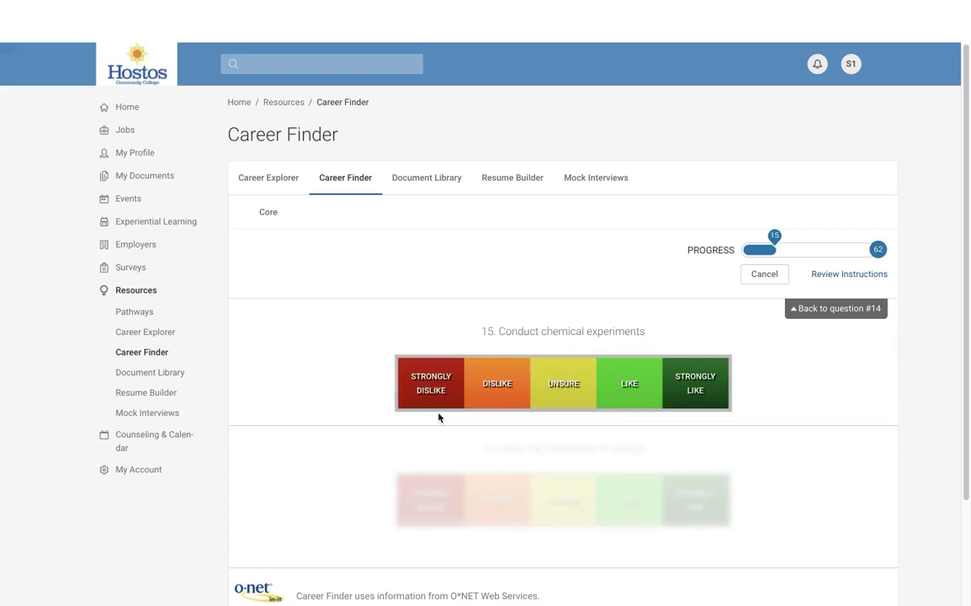
Rate questions 15–26, strongly liking Conduct chemical experiments and loading software into a large network.
{"action": "scroll", "coordinate": [778, 366], "scroll_direction": "down", "scroll_amount": 1}
{"action": "left_click", "coordinate": [704, 328]}
{"action": "left_click", "coordinate": [704, 330]}
{"action": "left_click", "coordinate": [703, 328]}
{"action": "left_click", "coordinate": [697, 329]}
{"action": "left_click", "coordinate": [695, 329]}
{"action": "left_click", "coordinate": [695, 330]}
{"action": "left_click", "coordinate": [695, 330]}
{"action": "left_click", "coordinate": [694, 330]}
{"action": "left_click", "coordinate": [695, 330]}
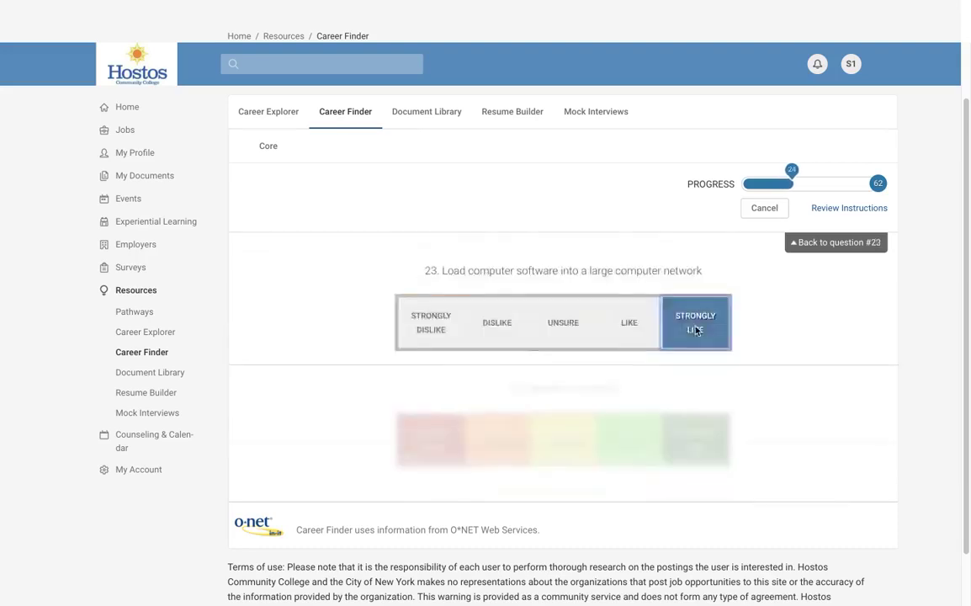
{"action": "left_click", "coordinate": [694, 329]}
{"action": "left_click", "coordinate": [695, 330]}
{"action": "left_click", "coordinate": [446, 330]}
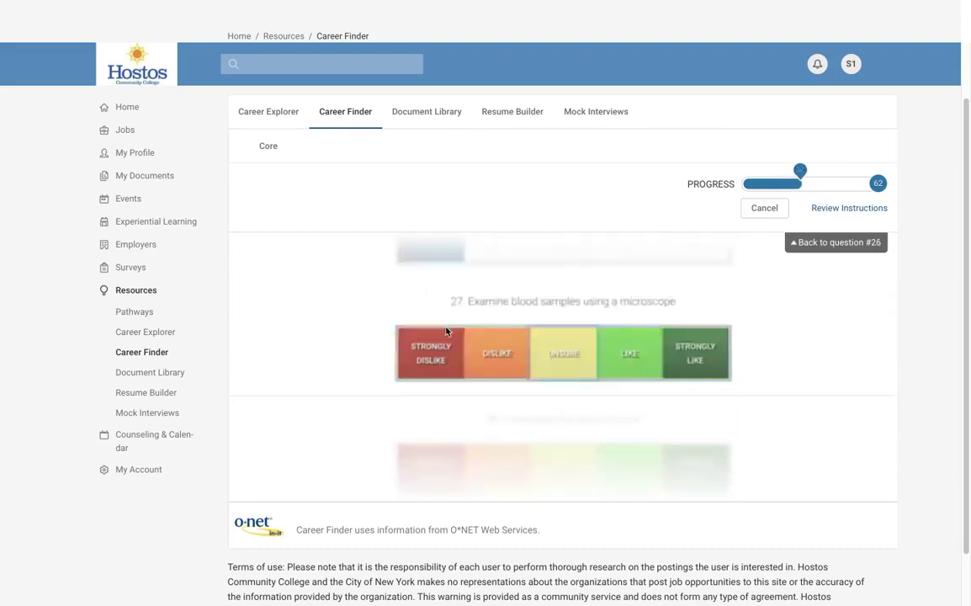
Rate questions 27–42, mostly Strongly Dislike, with Strongly Like on questions 39 and 40.
{"action": "left_click", "coordinate": [446, 331]}
{"action": "left_click", "coordinate": [450, 338]}
{"action": "left_click", "coordinate": [452, 345]}
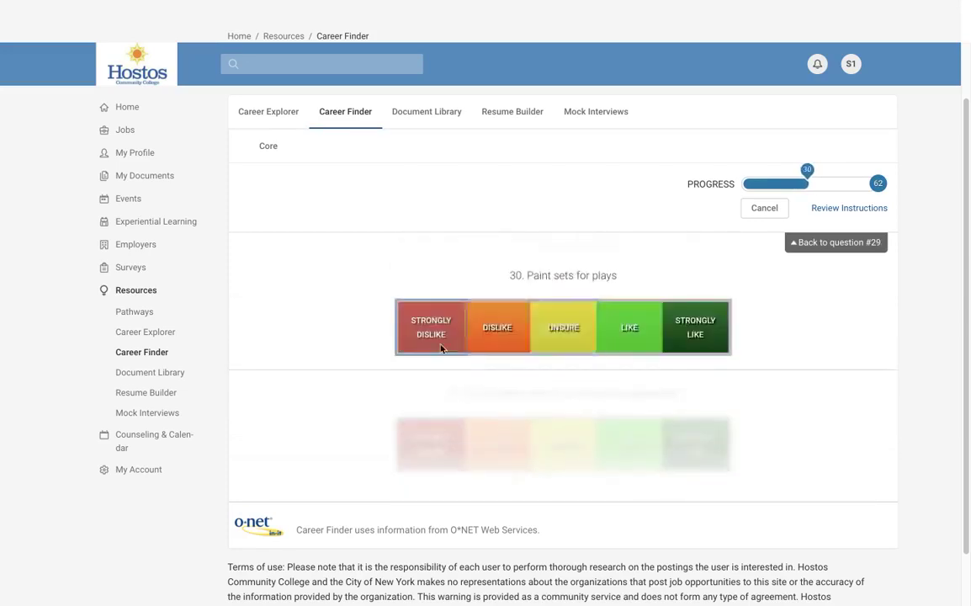
{"action": "left_click", "coordinate": [440, 347]}
{"action": "left_click", "coordinate": [435, 347]}
{"action": "left_click", "coordinate": [435, 345]}
{"action": "left_click", "coordinate": [438, 344]}
{"action": "left_click", "coordinate": [430, 351]}
{"action": "left_click", "coordinate": [434, 342]}
{"action": "left_click", "coordinate": [431, 360]}
{"action": "left_click", "coordinate": [425, 352]}
{"action": "left_click", "coordinate": [425, 340]}
{"action": "left_click", "coordinate": [696, 320]}
{"action": "left_click", "coordinate": [695, 341]}
{"action": "left_click", "coordinate": [422, 340]}
{"action": "left_click", "coordinate": [432, 348]}
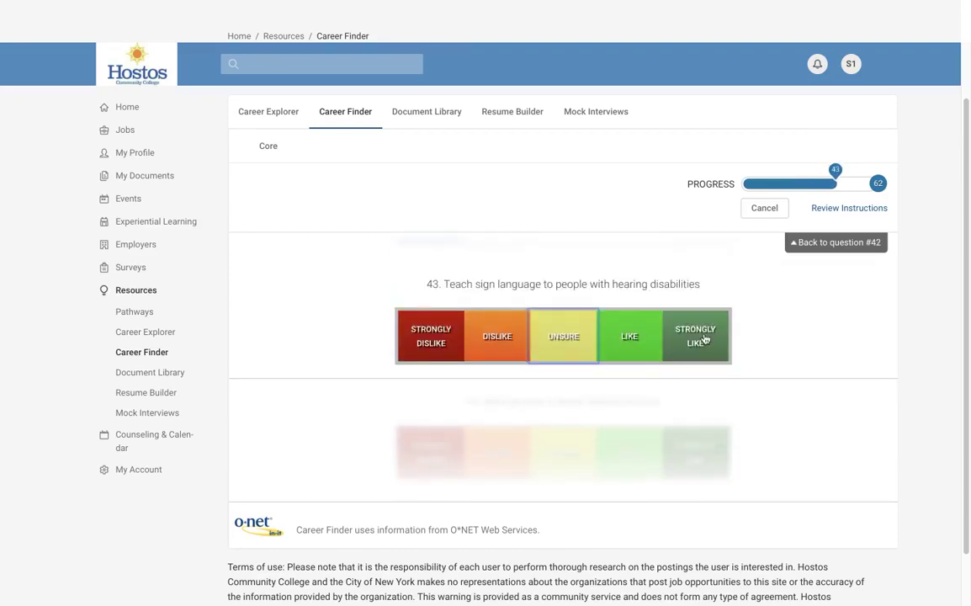
Rate questions 43–52, strongly liking Record rent payments, Put out forest fires and Invent a replacement for sugar.
{"action": "left_click", "coordinate": [704, 339]}
{"action": "left_click", "coordinate": [429, 339]}
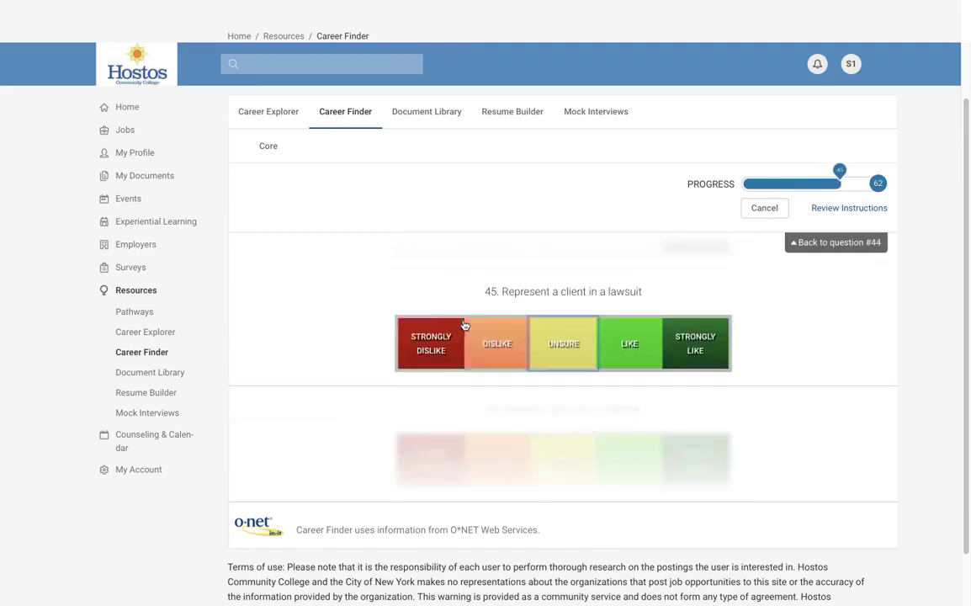
{"action": "left_click", "coordinate": [431, 339]}
{"action": "left_click", "coordinate": [431, 341]}
{"action": "left_click", "coordinate": [695, 340]}
{"action": "left_click", "coordinate": [697, 344]}
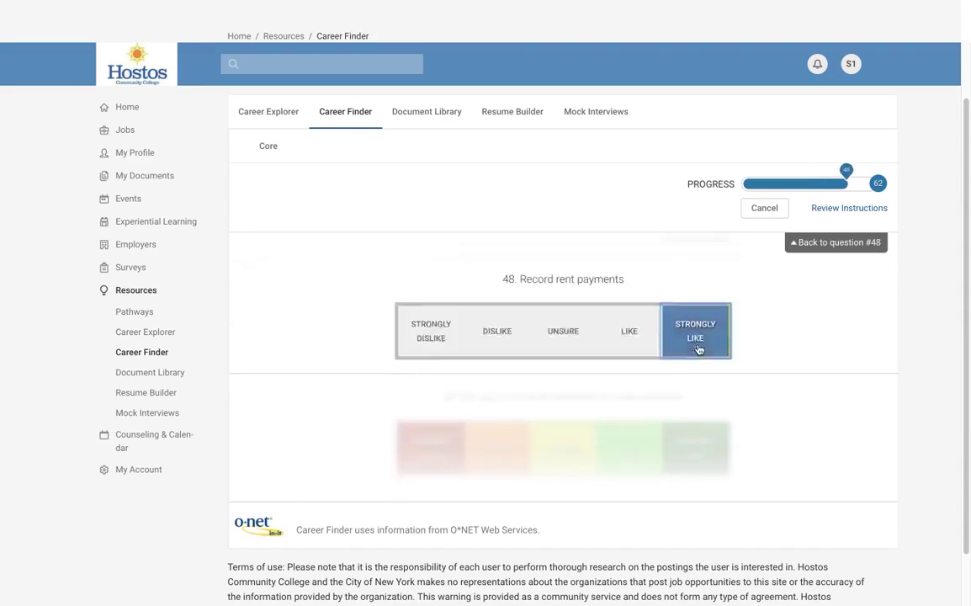
{"action": "left_click", "coordinate": [703, 344]}
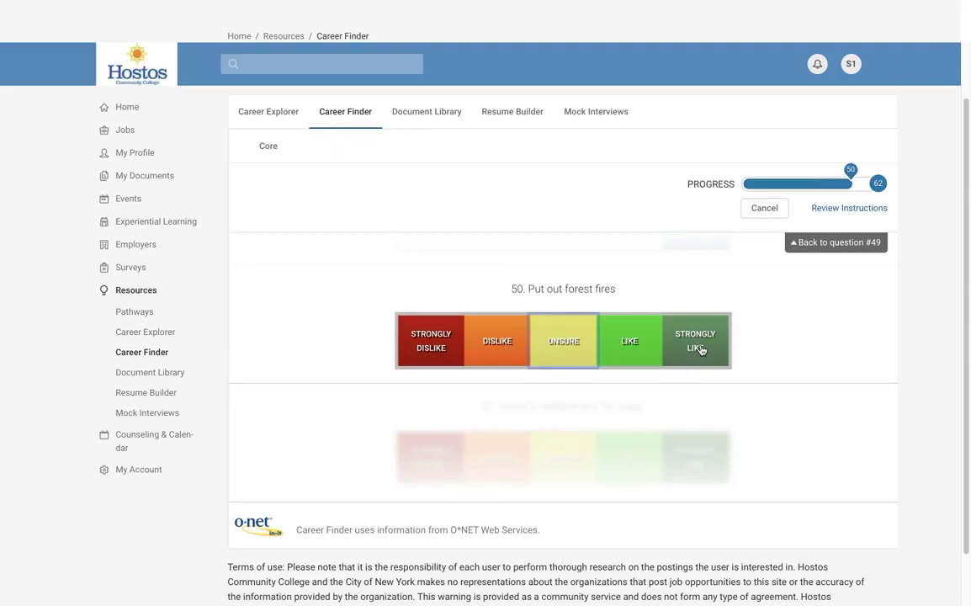
{"action": "left_click", "coordinate": [701, 344]}
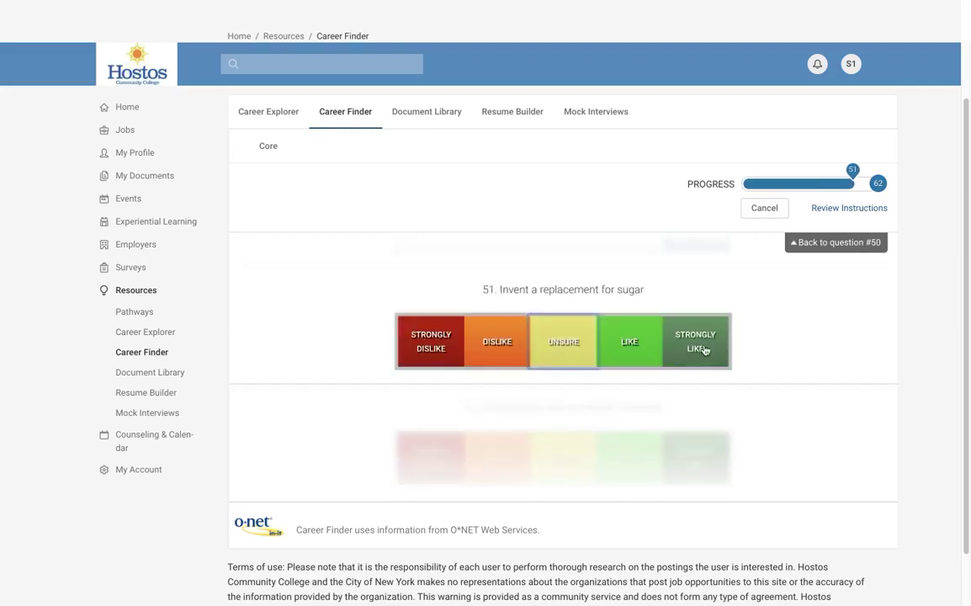
{"action": "left_click", "coordinate": [700, 345]}
{"action": "left_click", "coordinate": [687, 353]}
Rate the remaining questions 53–60, mostly Dislike, and name the profile 'test'.
{"action": "left_click", "coordinate": [497, 347]}
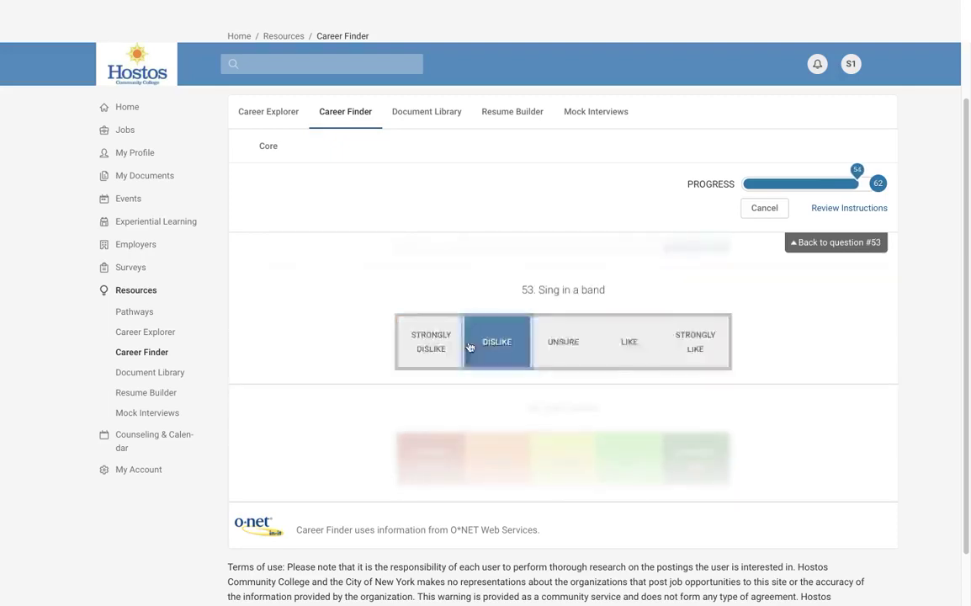
{"action": "left_click", "coordinate": [501, 357]}
{"action": "left_click", "coordinate": [501, 367]}
{"action": "left_click", "coordinate": [499, 349]}
{"action": "left_click", "coordinate": [499, 355]}
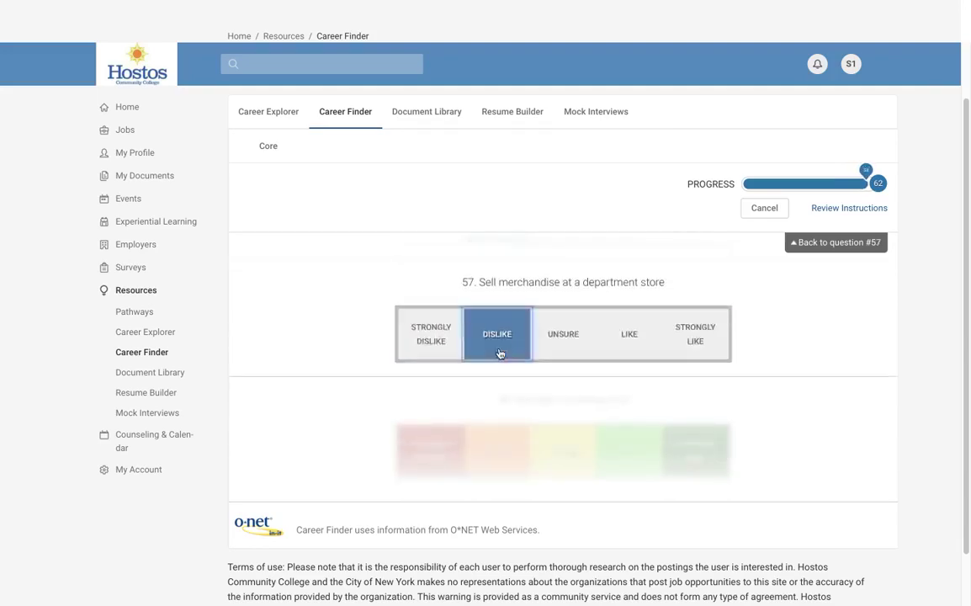
{"action": "left_click", "coordinate": [417, 361]}
{"action": "left_click", "coordinate": [504, 360]}
{"action": "left_click", "coordinate": [445, 360]}
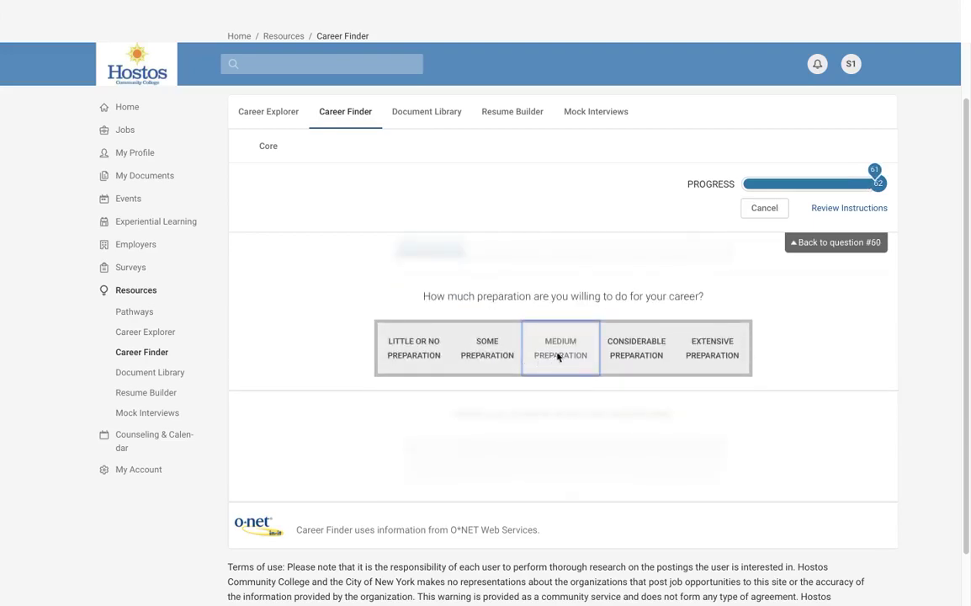
{"action": "type", "text": "test"}
Submit the 'test' profile and review results: Realistic 22, Aerospace Engineering & Operations Technicians first.
{"action": "left_click", "coordinate": [560, 388]}
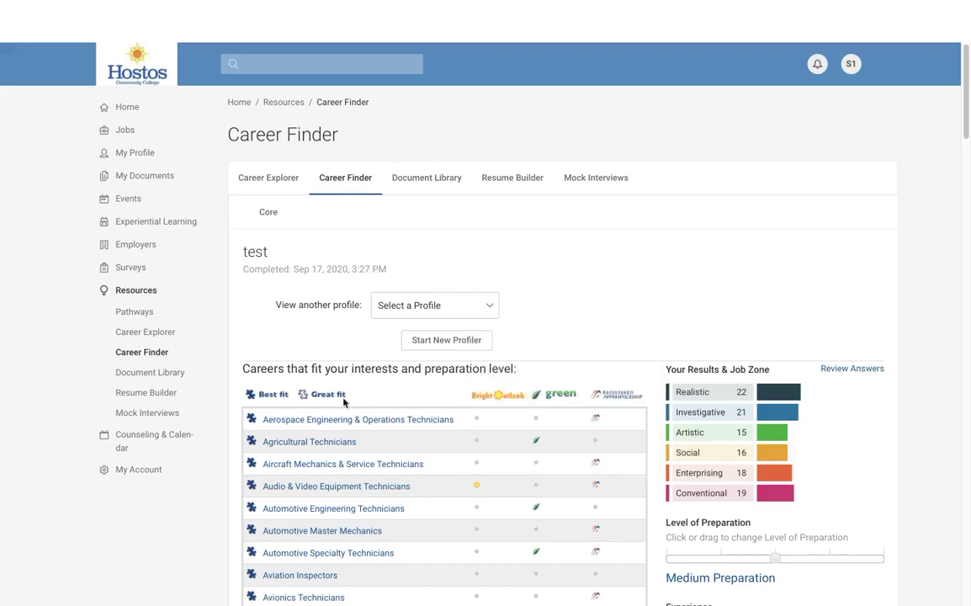
{"action": "scroll", "coordinate": [320, 403], "scroll_direction": "down", "scroll_amount": 2}
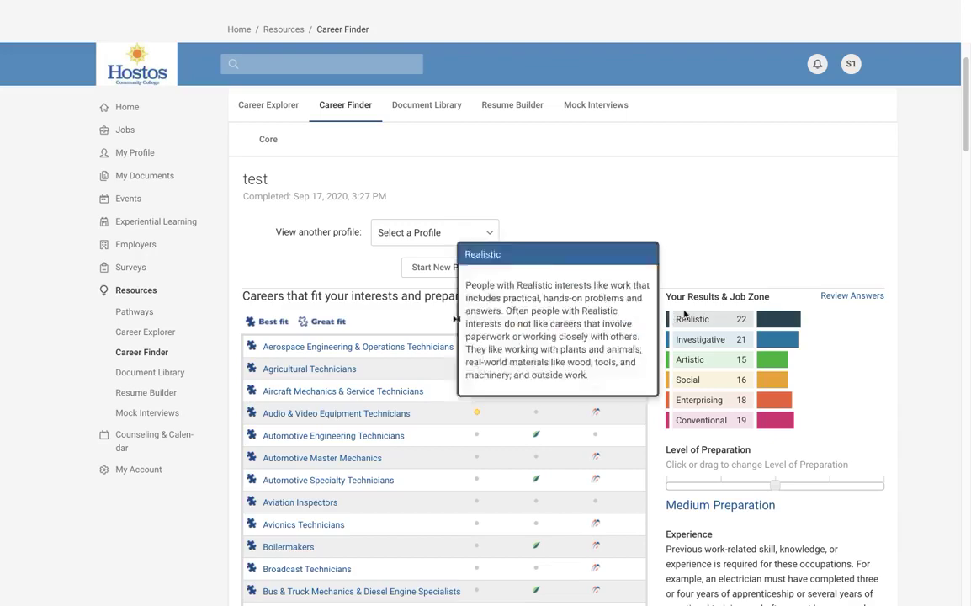
{"action": "mouse_move", "coordinate": [743, 320]}
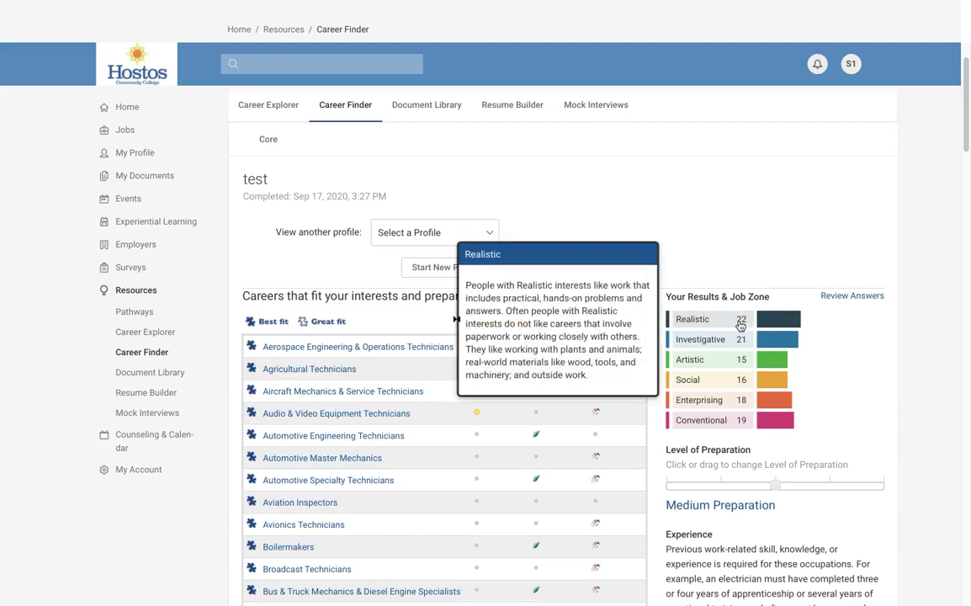
{"action": "mouse_move", "coordinate": [730, 339]}
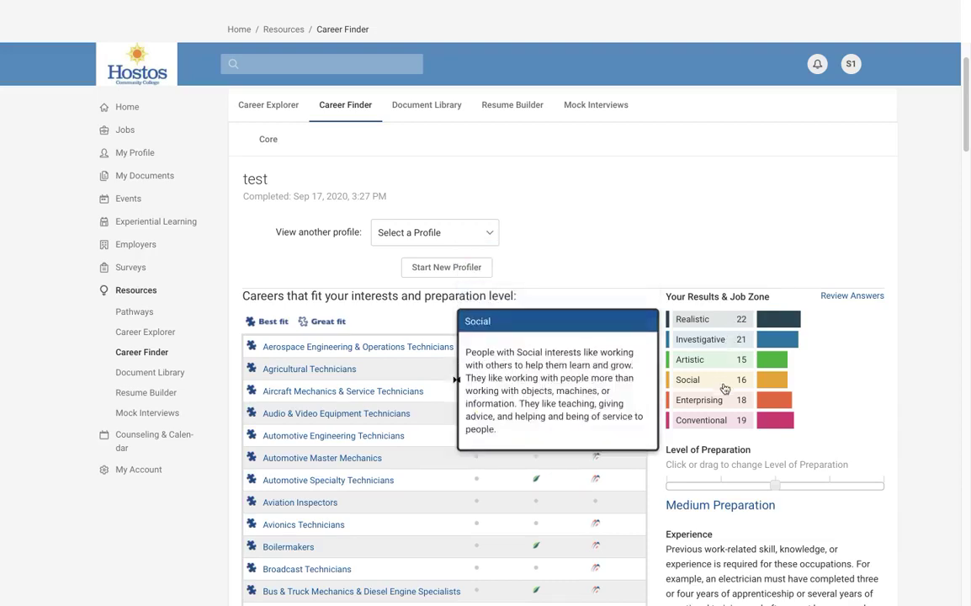
{"action": "mouse_move", "coordinate": [721, 403]}
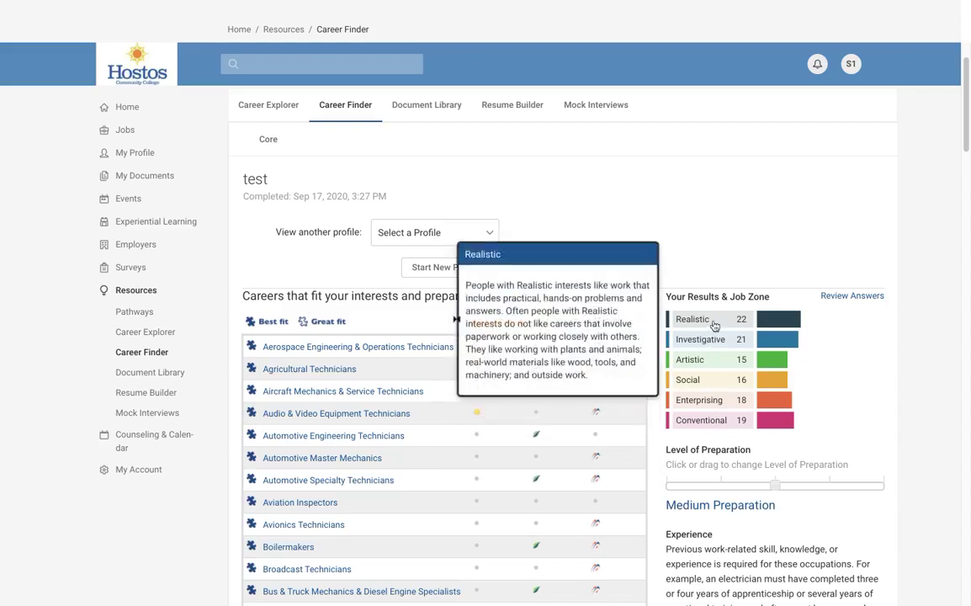
{"action": "scroll", "coordinate": [752, 474], "scroll_direction": "down", "scroll_amount": 3}
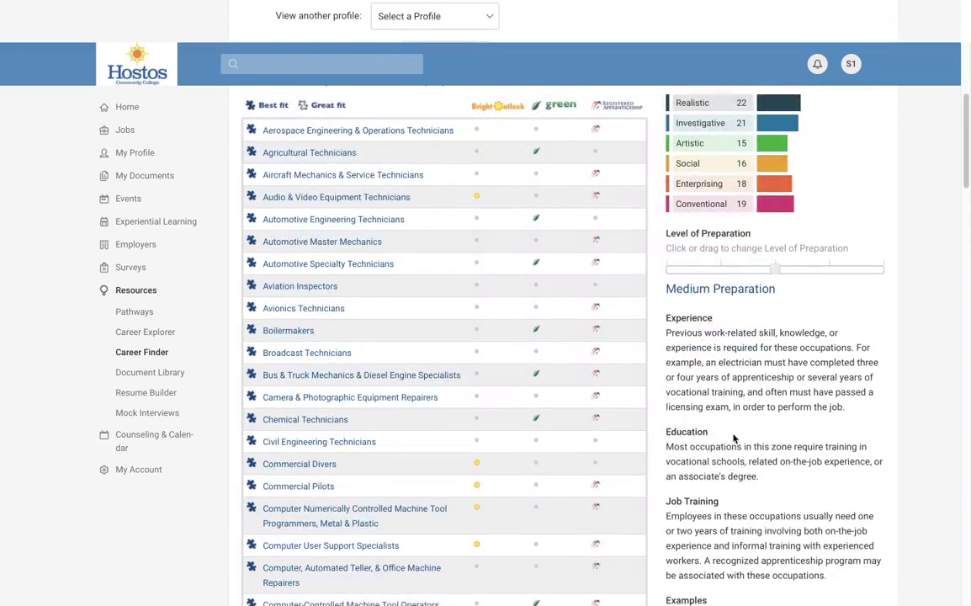
{"action": "scroll", "coordinate": [724, 553], "scroll_direction": "down", "scroll_amount": 2}
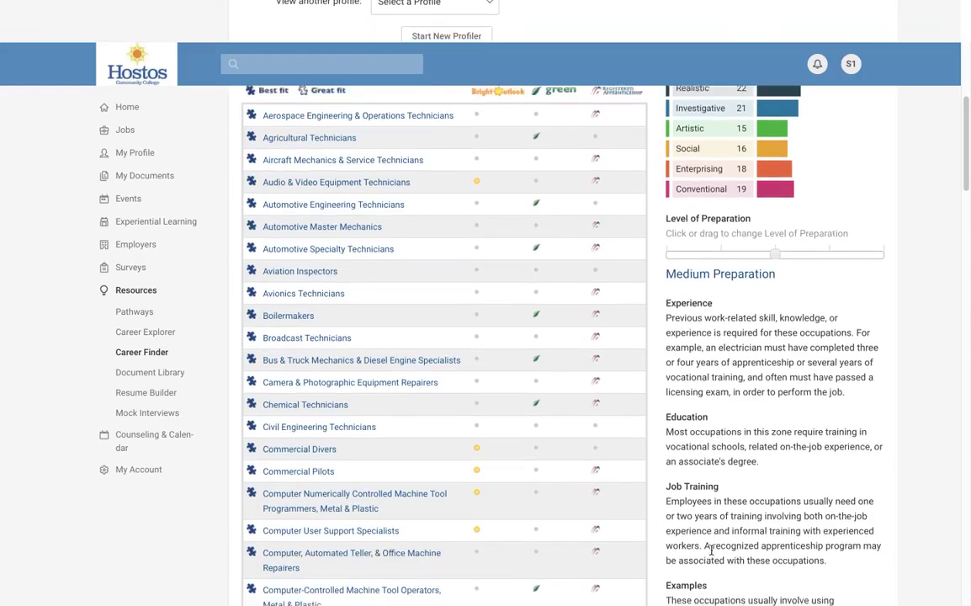
{"action": "scroll", "coordinate": [721, 520], "scroll_direction": "up", "scroll_amount": 5}
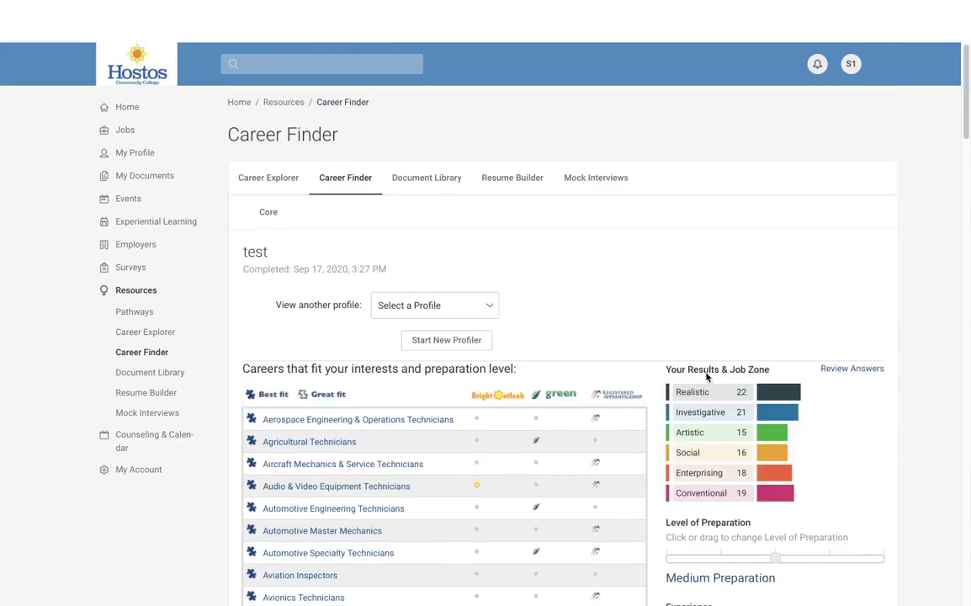
{"action": "scroll", "coordinate": [637, 287], "scroll_direction": "down", "scroll_amount": 1}
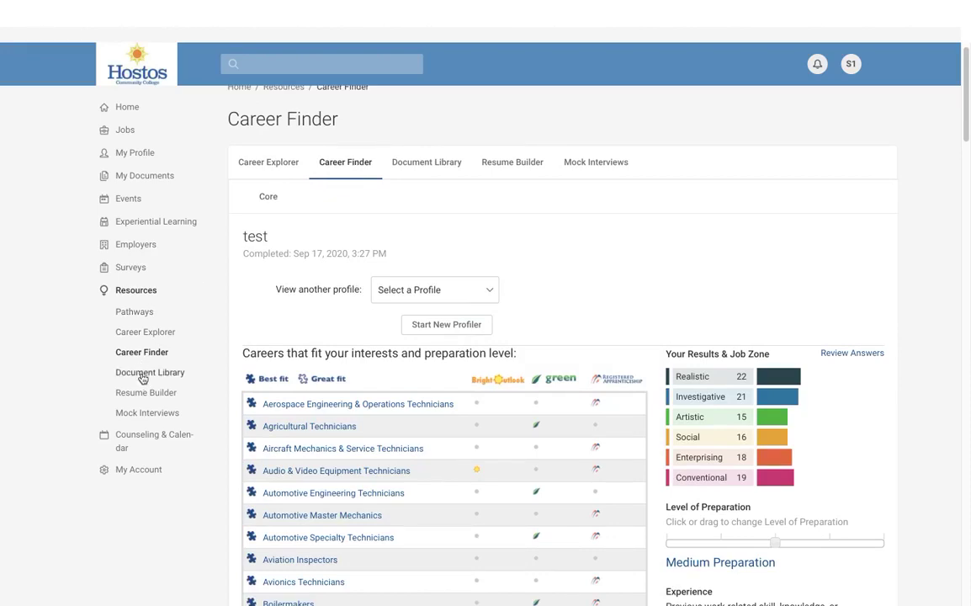
{"action": "left_click", "coordinate": [453, 165]}
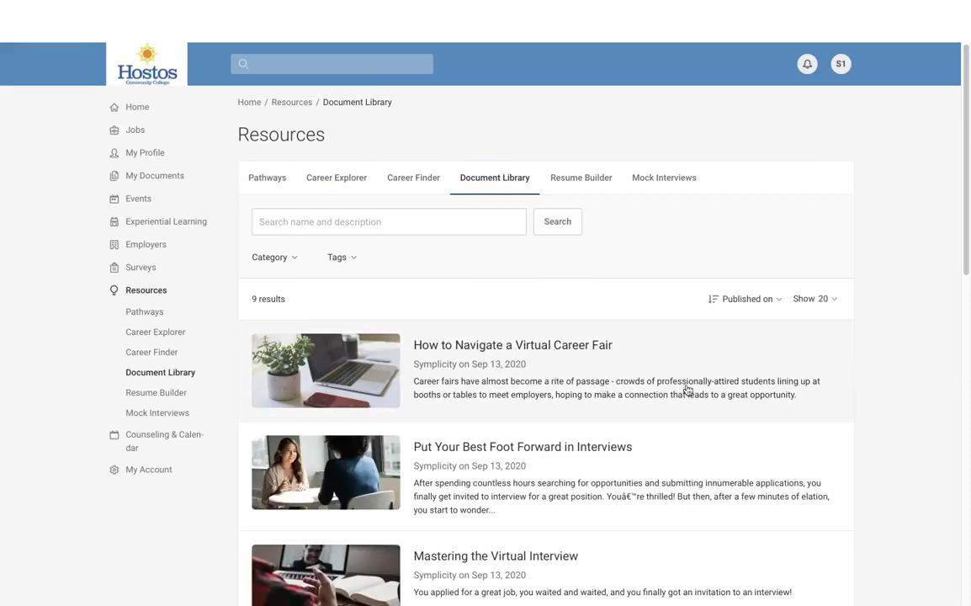
{"action": "scroll", "coordinate": [695, 393], "scroll_direction": "down", "scroll_amount": 1}
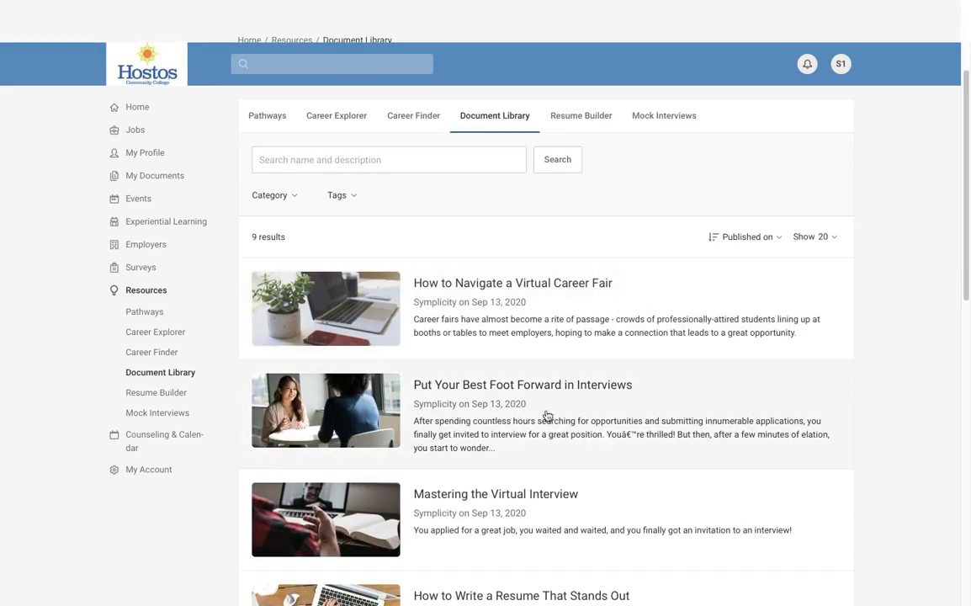
{"action": "scroll", "coordinate": [594, 417], "scroll_direction": "down", "scroll_amount": 1}
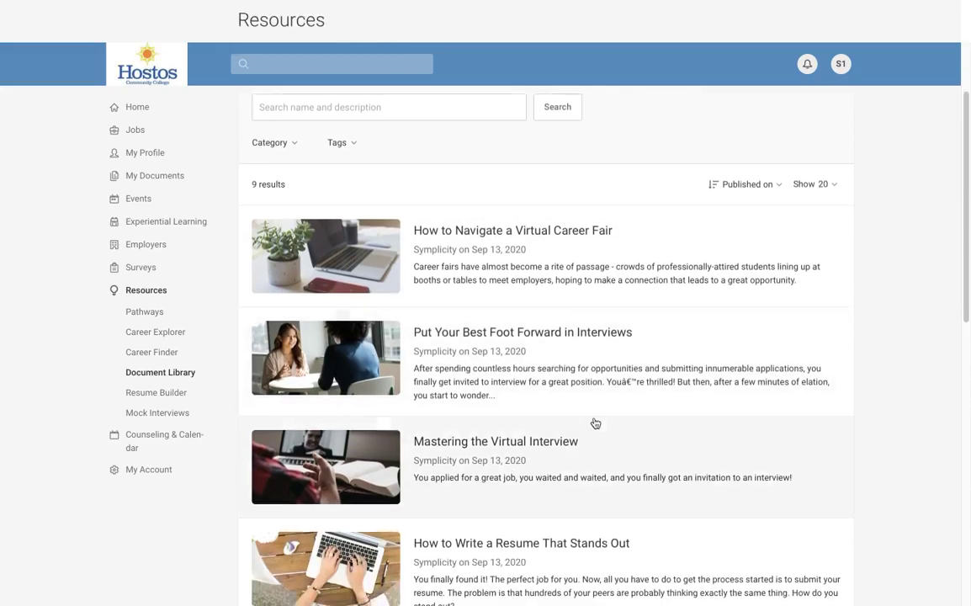
{"action": "scroll", "coordinate": [589, 455], "scroll_direction": "down", "scroll_amount": 2}
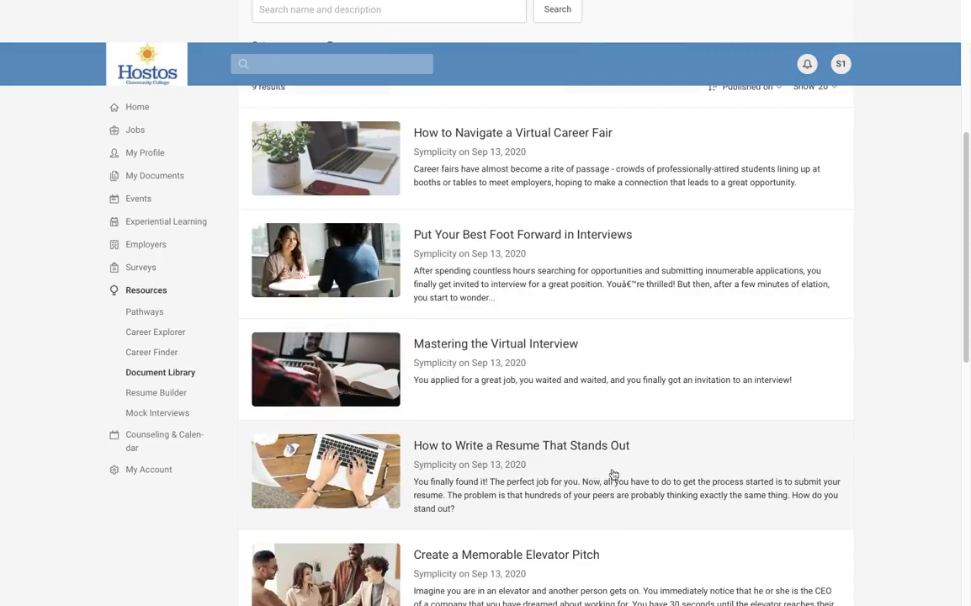
{"action": "scroll", "coordinate": [606, 475], "scroll_direction": "down", "scroll_amount": 3}
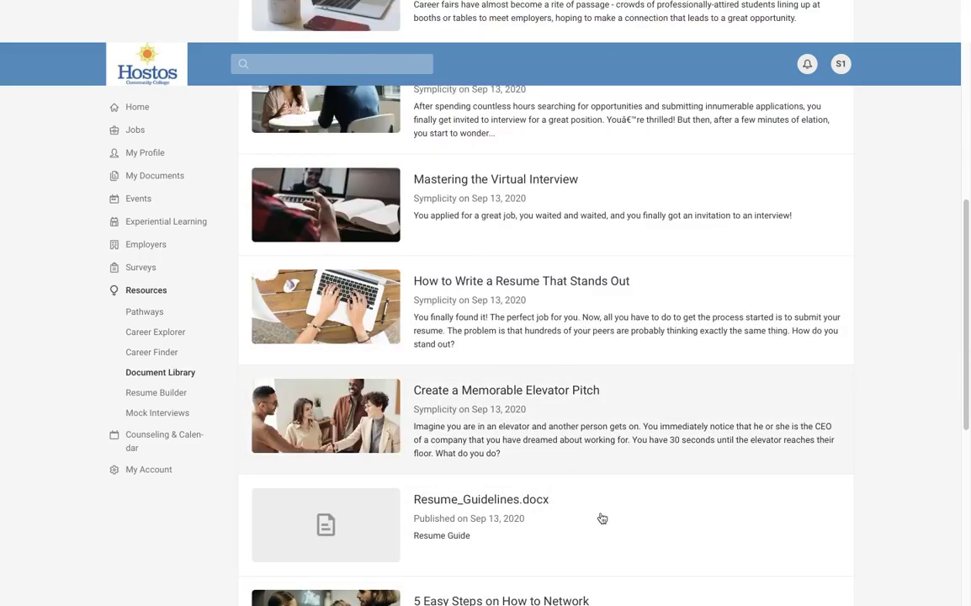
{"action": "scroll", "coordinate": [601, 518], "scroll_direction": "down", "scroll_amount": 2}
{"action": "scroll", "coordinate": [563, 502], "scroll_direction": "down", "scroll_amount": 1}
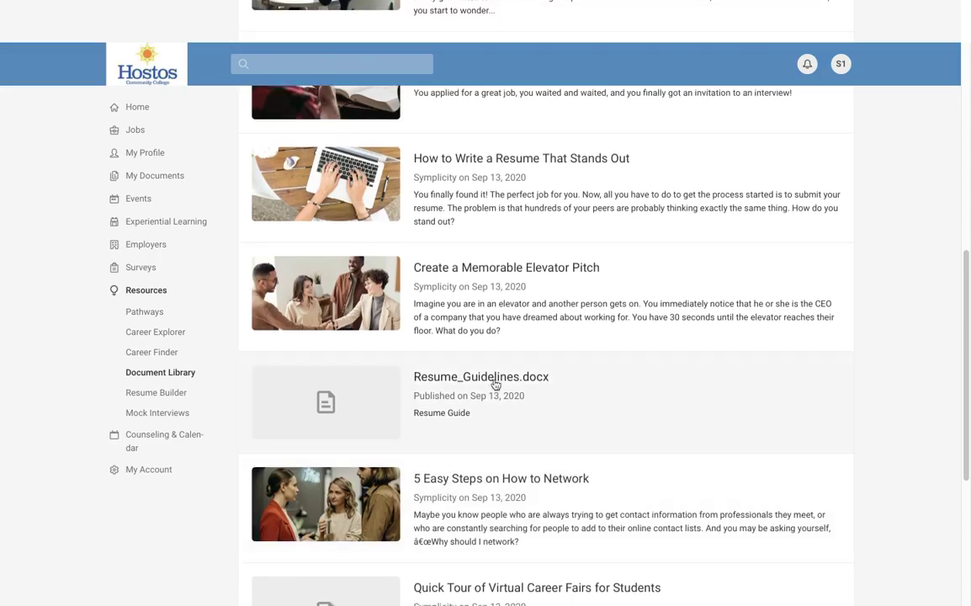
{"action": "scroll", "coordinate": [653, 517], "scroll_direction": "down", "scroll_amount": 1}
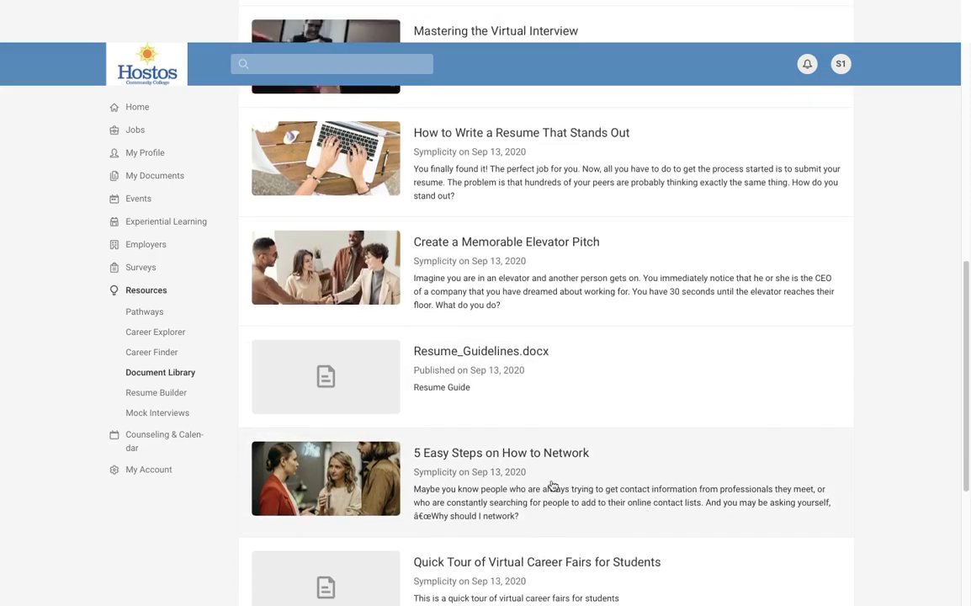
{"action": "scroll", "coordinate": [586, 492], "scroll_direction": "down", "scroll_amount": 3}
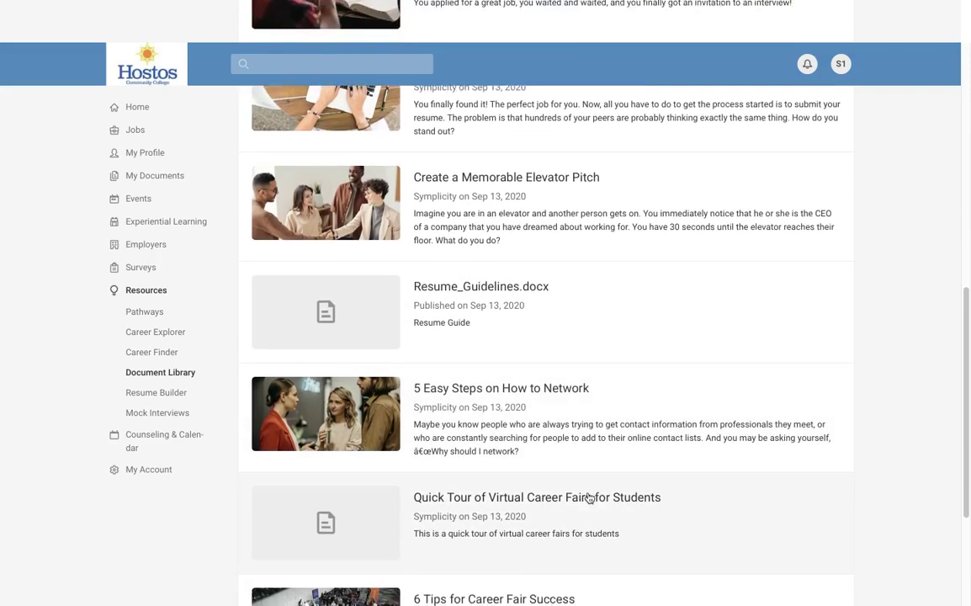
{"action": "scroll", "coordinate": [567, 461], "scroll_direction": "down", "scroll_amount": 1}
{"action": "scroll", "coordinate": [561, 505], "scroll_direction": "down", "scroll_amount": 1}
{"action": "scroll", "coordinate": [560, 514], "scroll_direction": "up", "scroll_amount": 3}
{"action": "scroll", "coordinate": [526, 432], "scroll_direction": "up", "scroll_amount": 5}
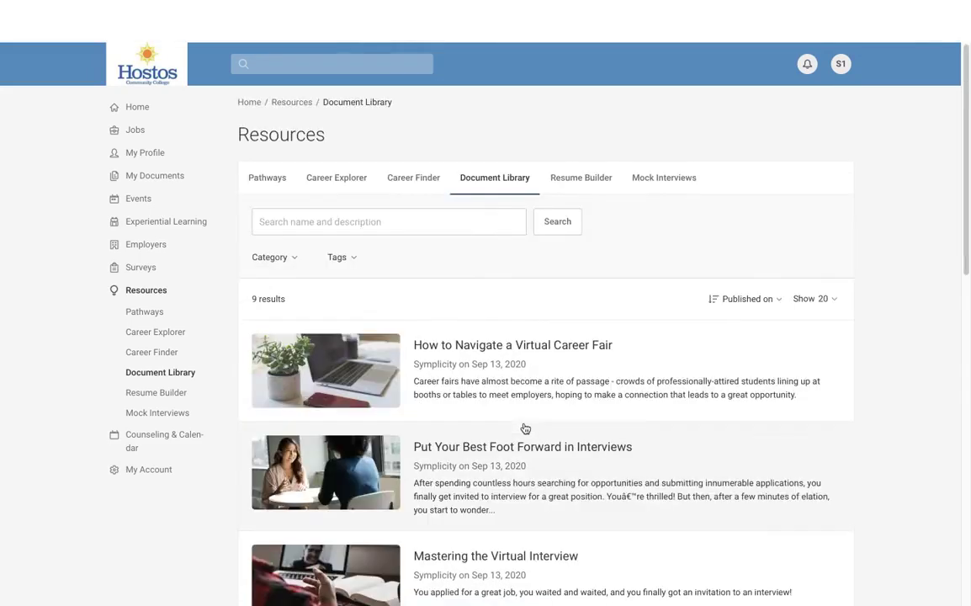
Open the empty Resume Builder and expand Resources in the sidebar.
{"action": "left_click", "coordinate": [581, 178]}
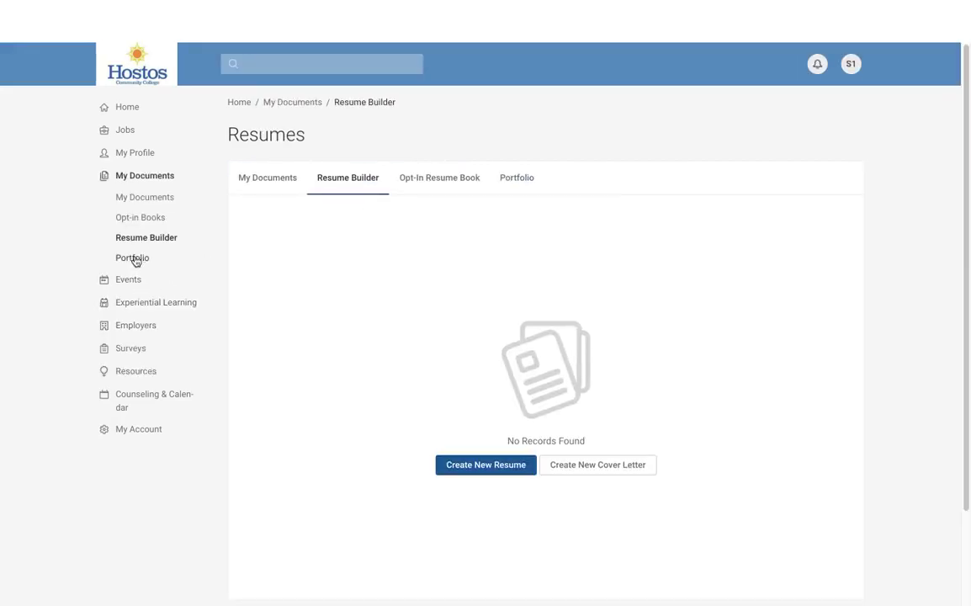
{"action": "left_click", "coordinate": [136, 372]}
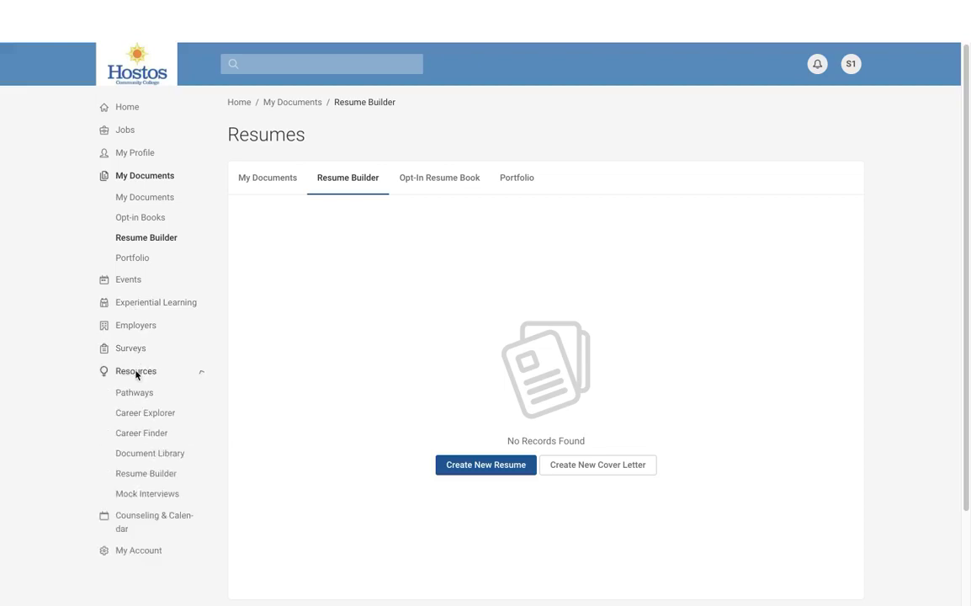
On Mock Interviews, try recording Art/Design - Art and dismiss the Browser Not Supported notice.
{"action": "left_click", "coordinate": [146, 496]}
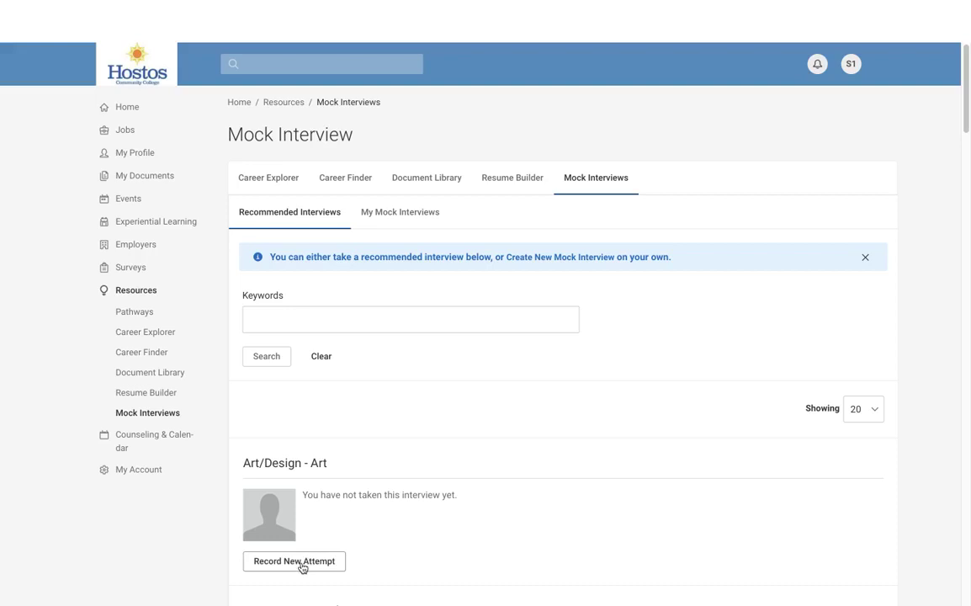
{"action": "left_click", "coordinate": [256, 308]}
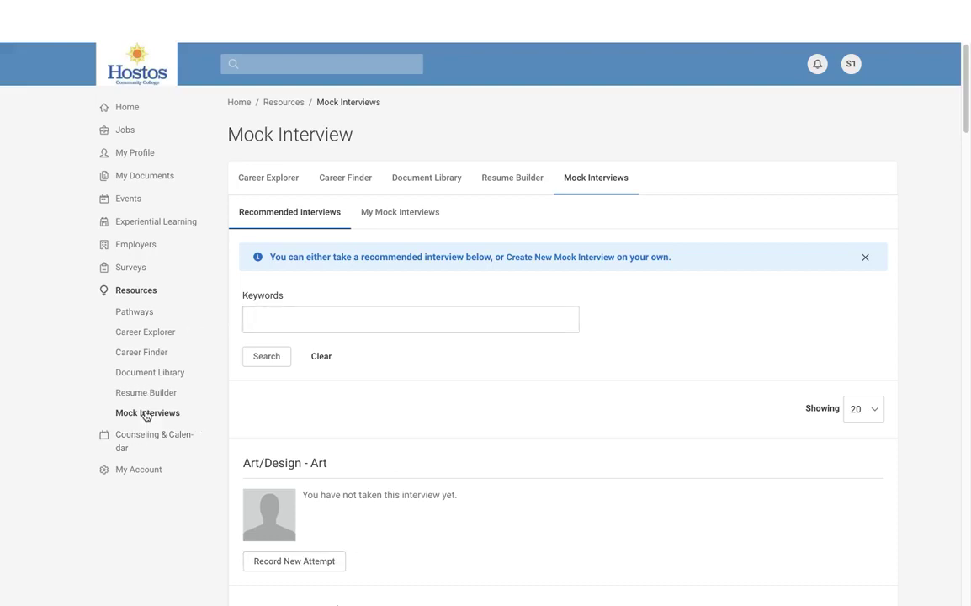
{"action": "left_click", "coordinate": [302, 568]}
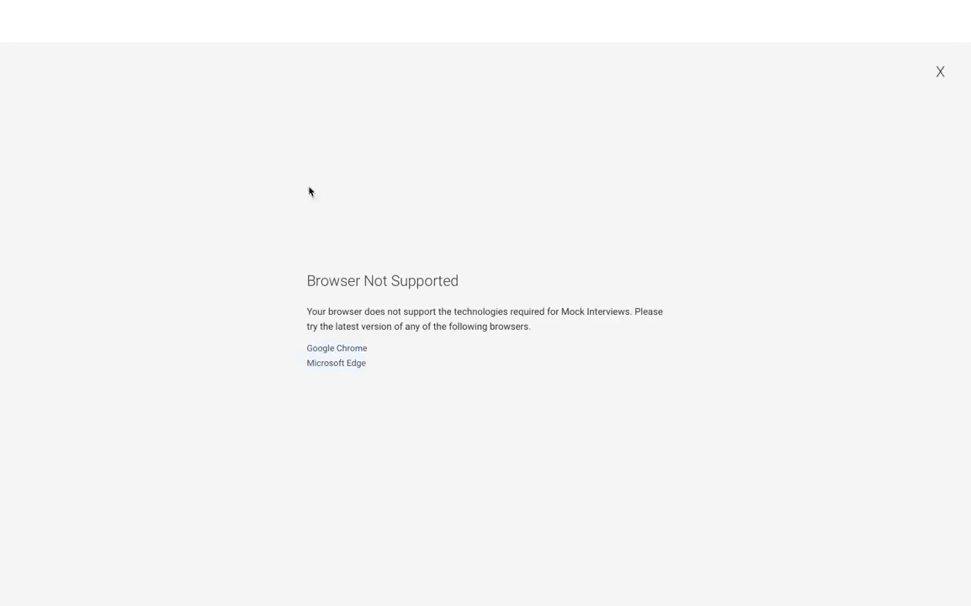
{"action": "key", "text": "Escape"}
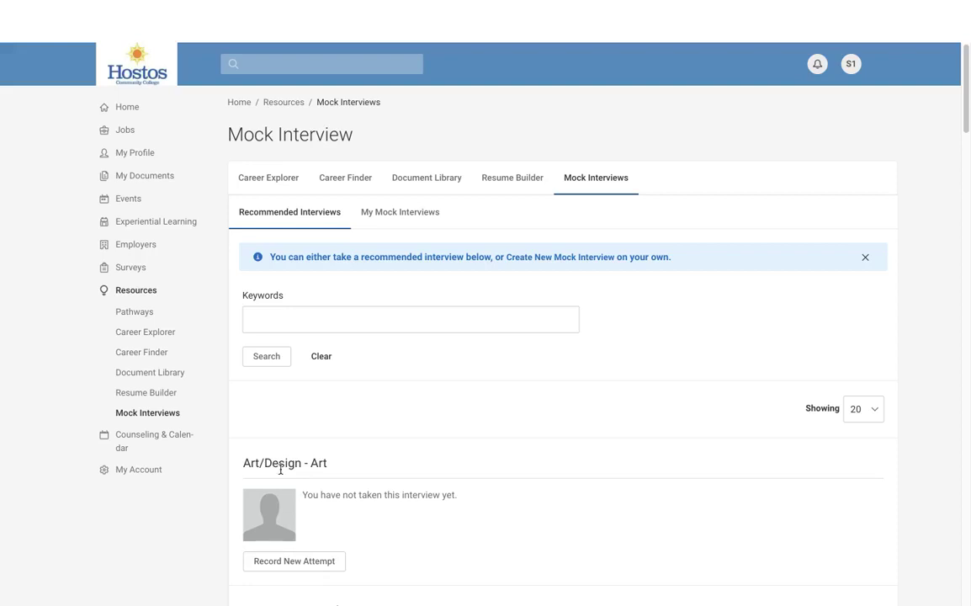
Browse the recommended interview list and expand Counseling & Calendar in the sidebar.
{"action": "scroll", "coordinate": [370, 505], "scroll_direction": "down", "scroll_amount": 2}
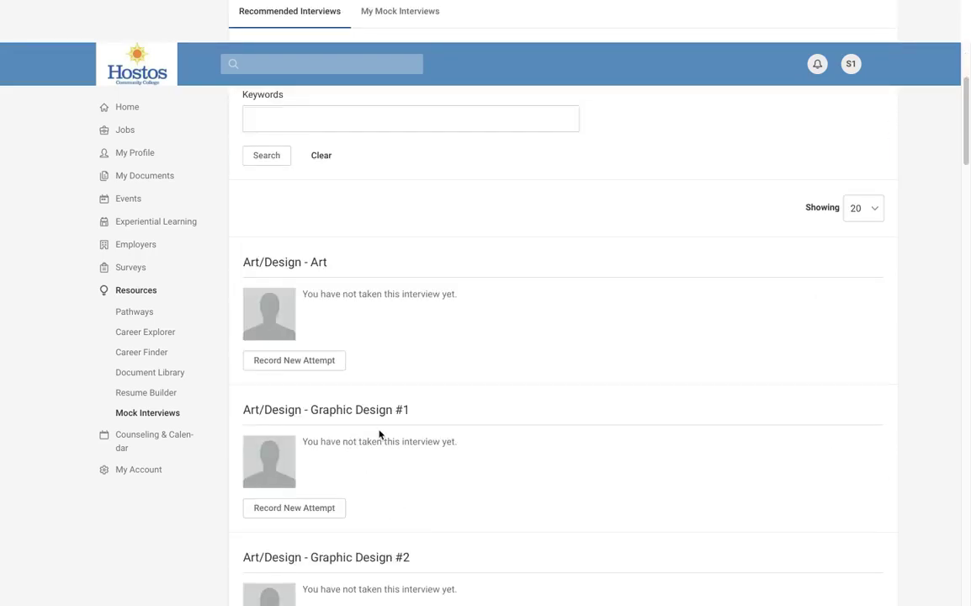
{"action": "scroll", "coordinate": [371, 430], "scroll_direction": "down", "scroll_amount": 1}
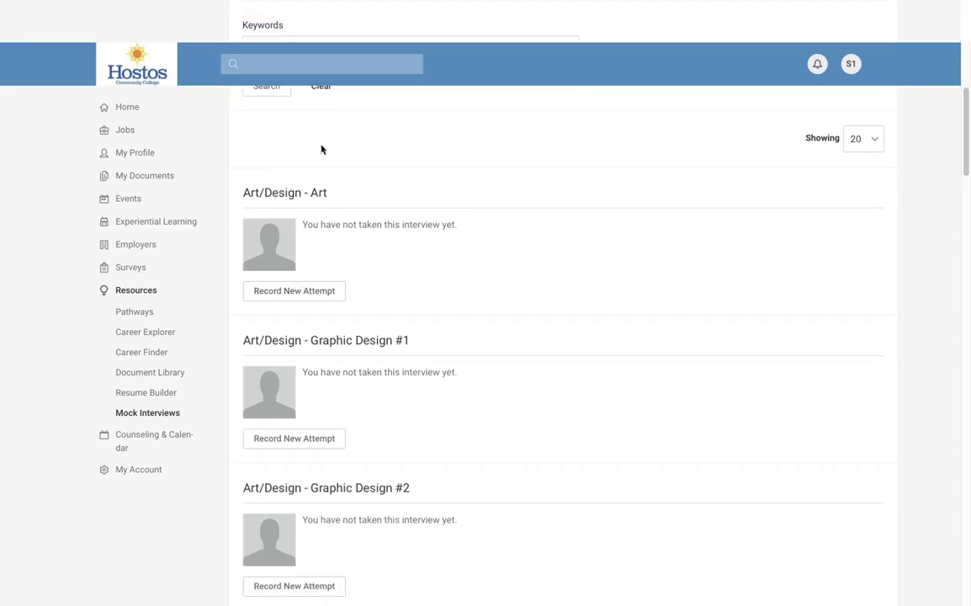
{"action": "scroll", "coordinate": [374, 277], "scroll_direction": "up", "scroll_amount": 2}
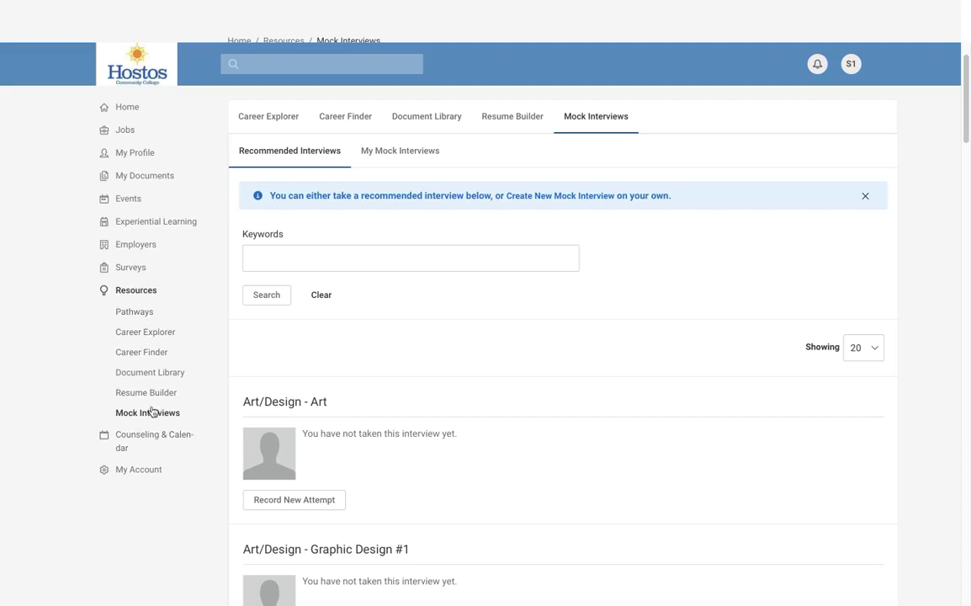
{"action": "left_click", "coordinate": [139, 436]}
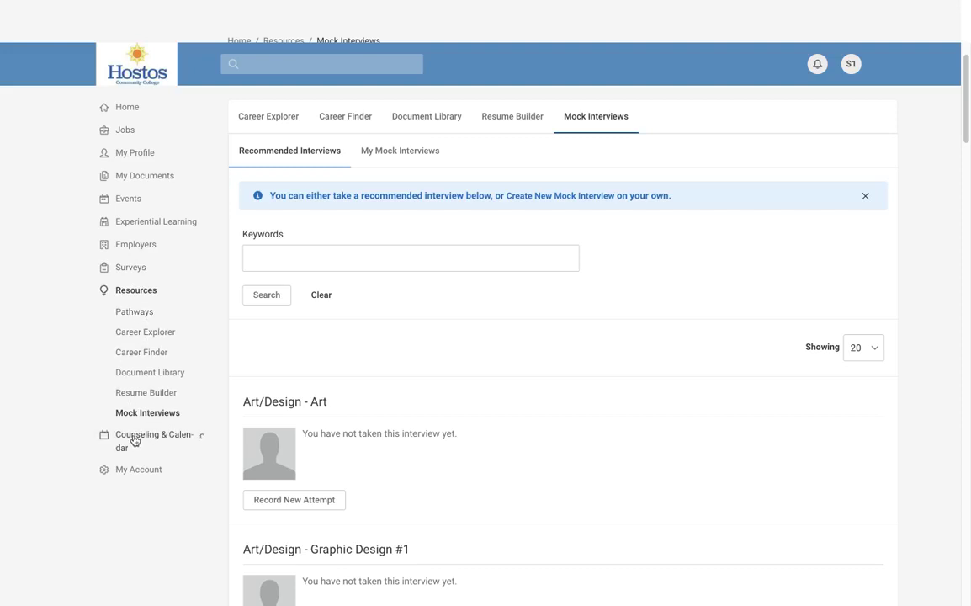
Open the Calendar agenda to view tomorrow's 11:00 AM Virtual Job Fair 101, then expand My Account.
{"action": "left_click", "coordinate": [136, 471]}
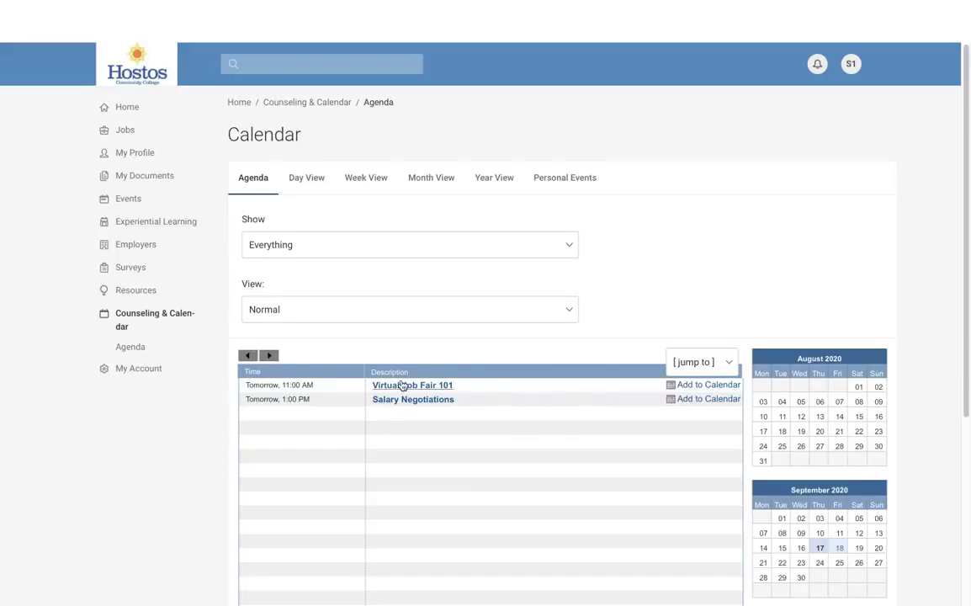
{"action": "mouse_move", "coordinate": [387, 392]}
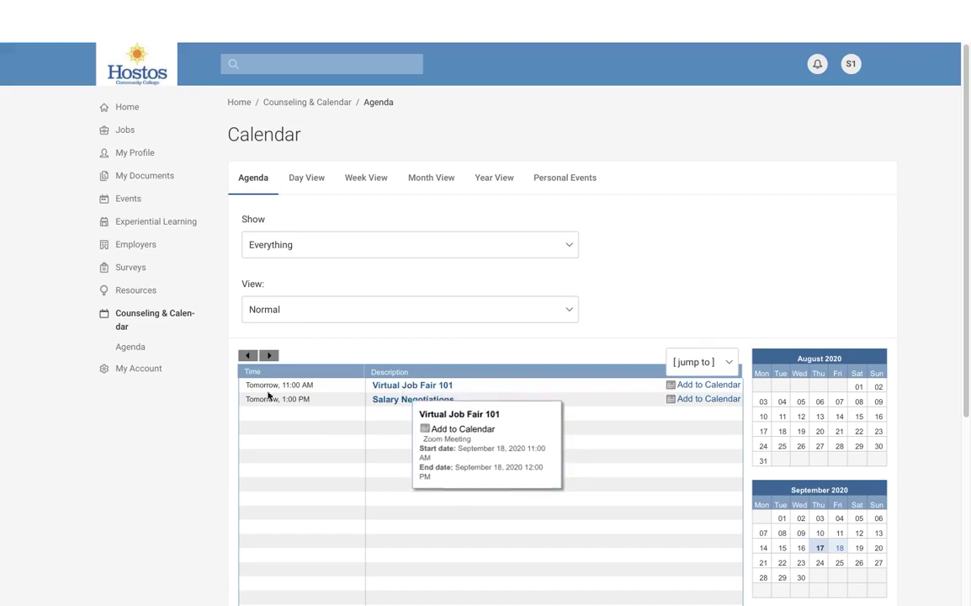
{"action": "left_click", "coordinate": [135, 370]}
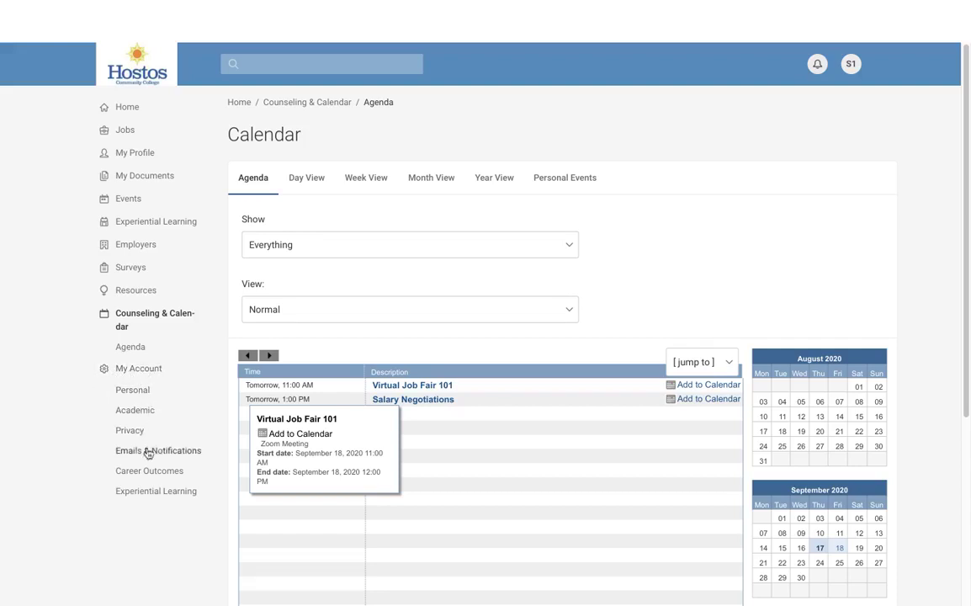
Visit My Account's Personal and Career Outcomes sections, ending on the Student Information form and Completion Status checklist.
{"action": "left_click", "coordinate": [132, 392]}
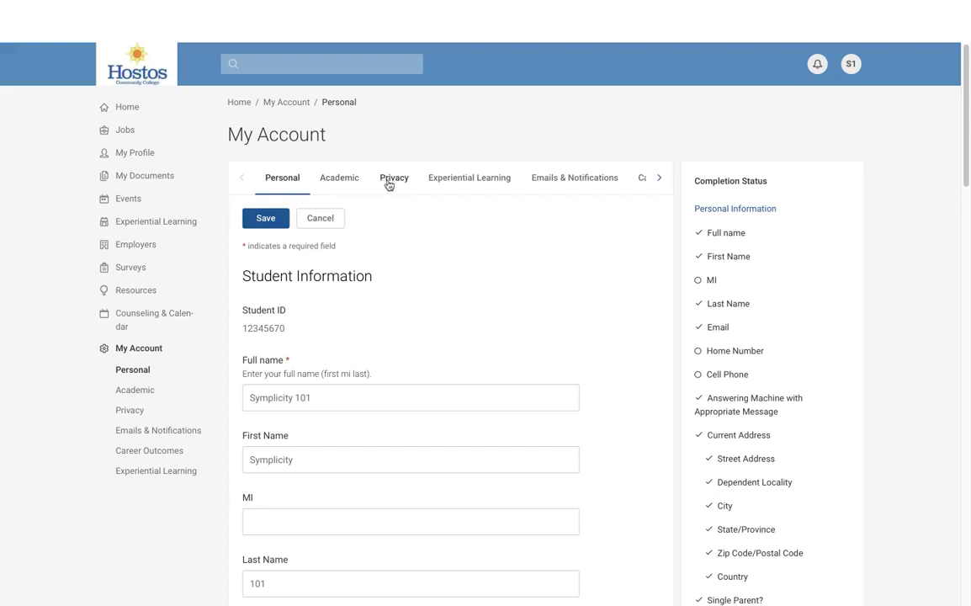
{"action": "left_click", "coordinate": [659, 179]}
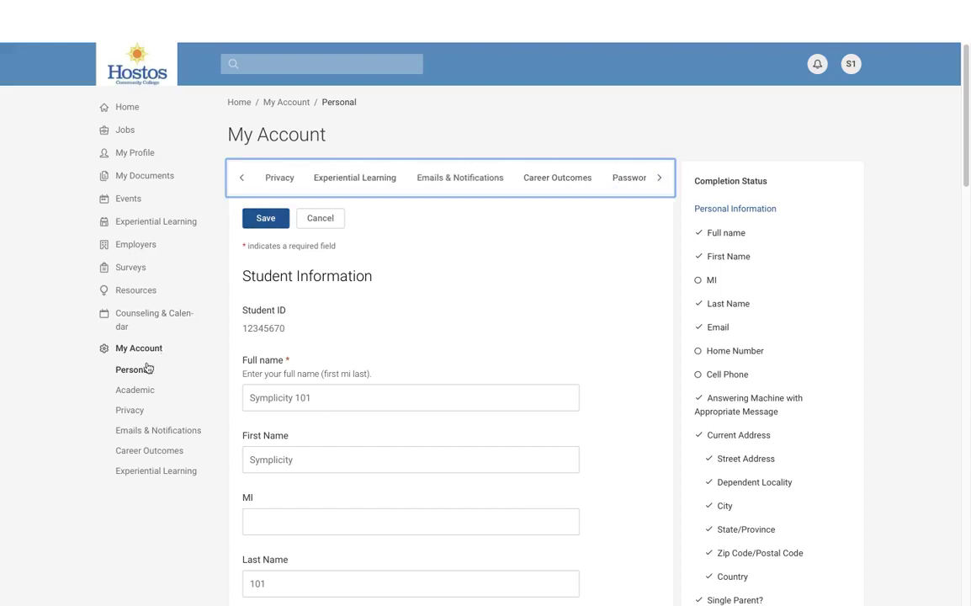
{"action": "left_click", "coordinate": [129, 456]}
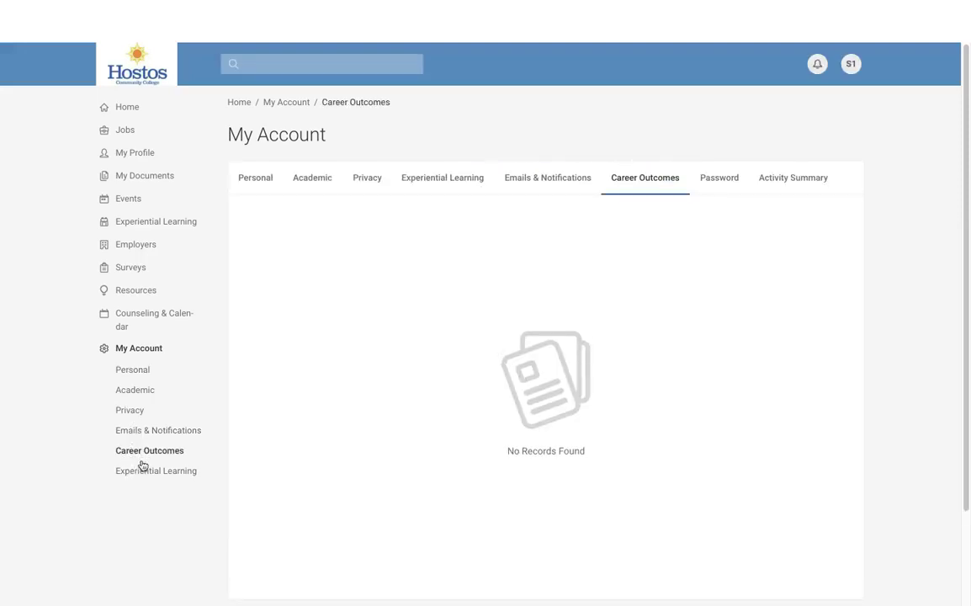
{"action": "left_click", "coordinate": [131, 372]}
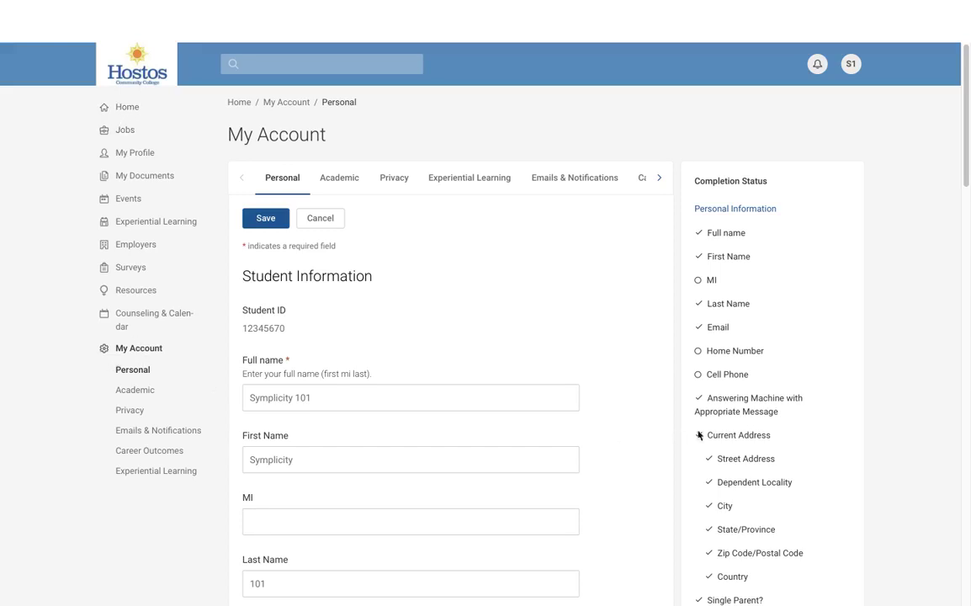
{"action": "left_click_drag", "start_coordinate": [779, 412], "coordinate": [704, 400]}
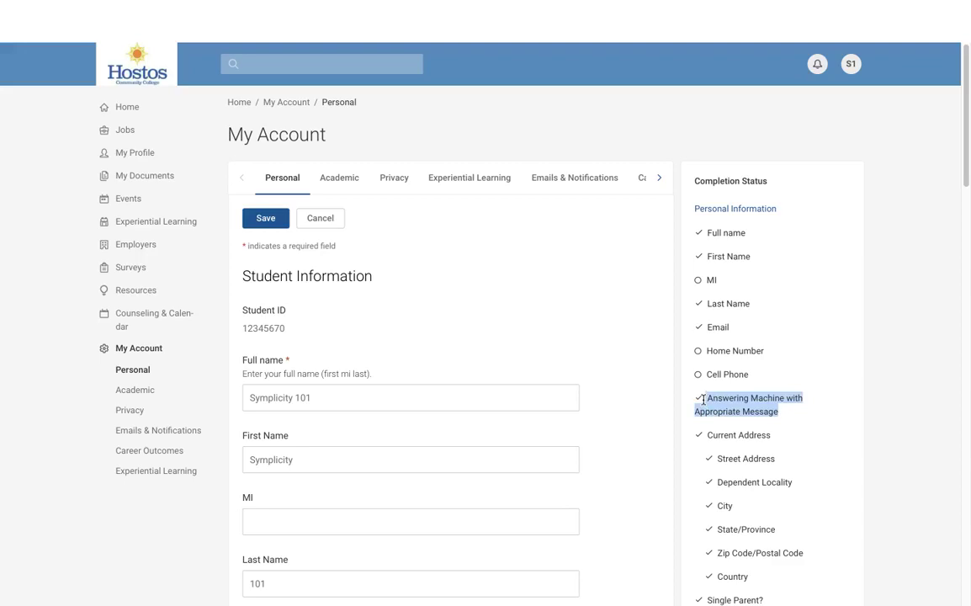